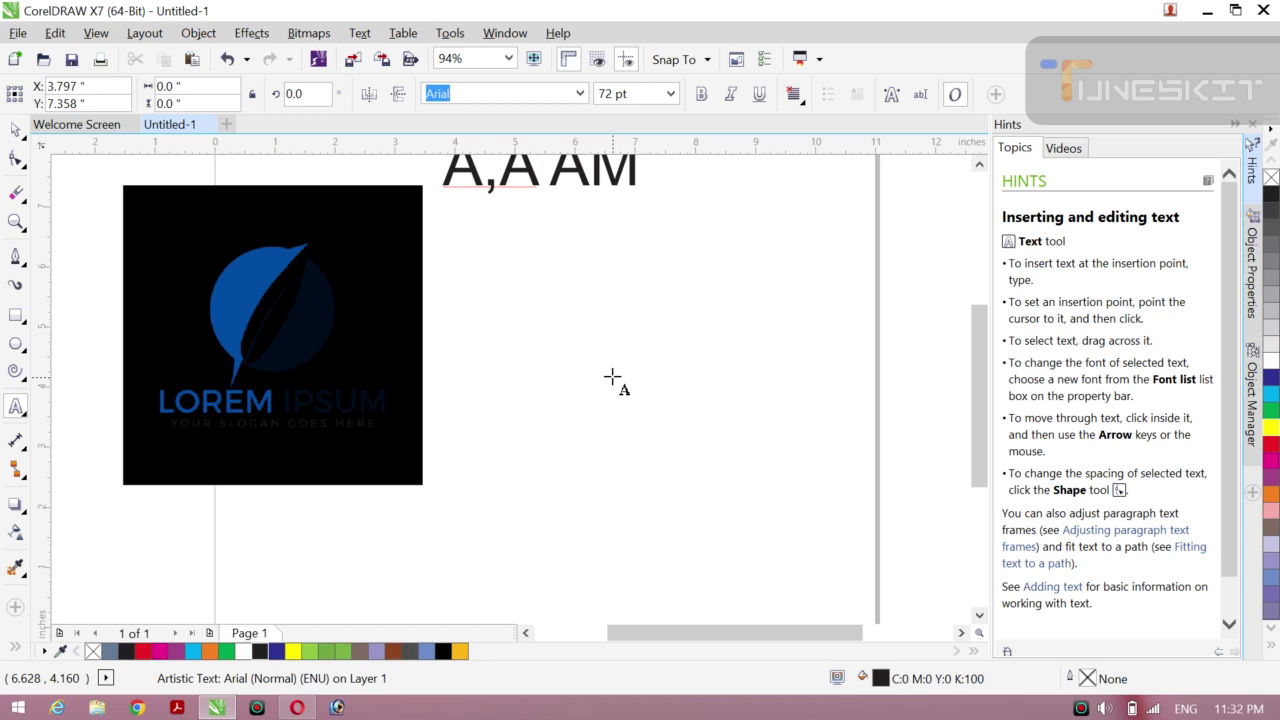
# - Continue the greeting text with the presenter's full name, adding "AP DKAH RHY" and a new line reading "HN MY CHANL"
pyautogui.write('MOAZZAM')
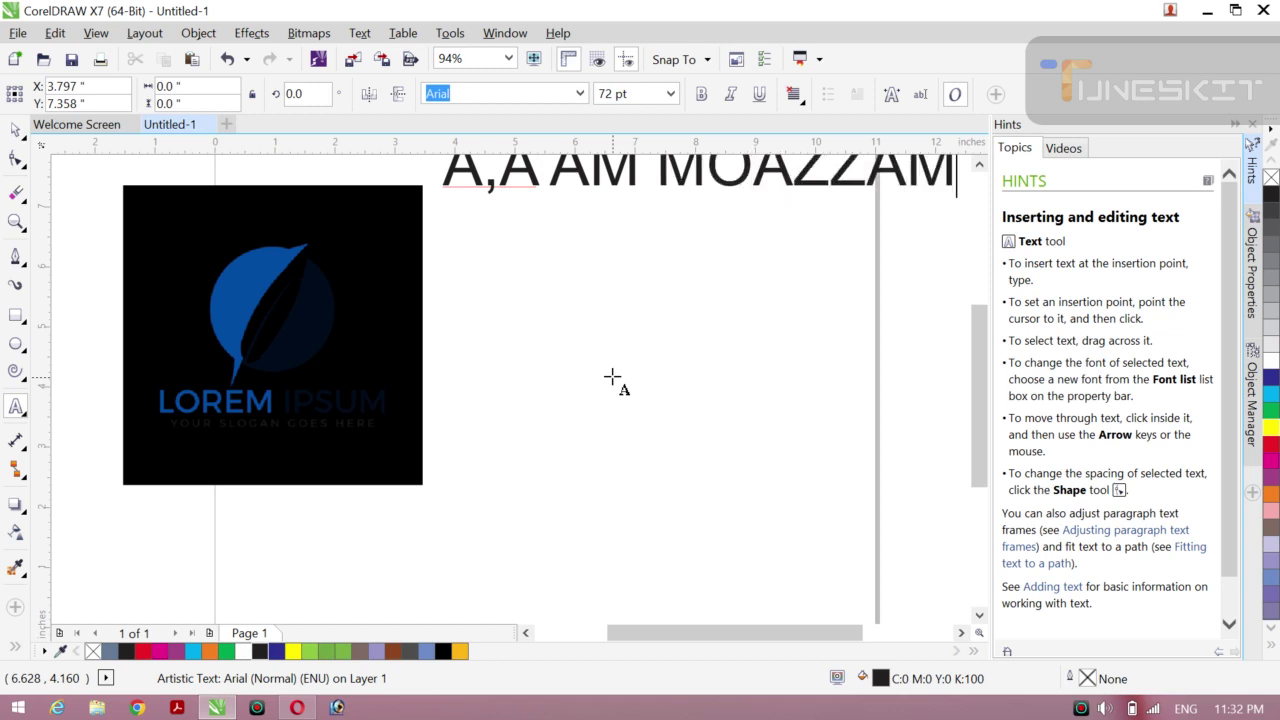
pyautogui.press('Return')
pyautogui.write('ALI ')
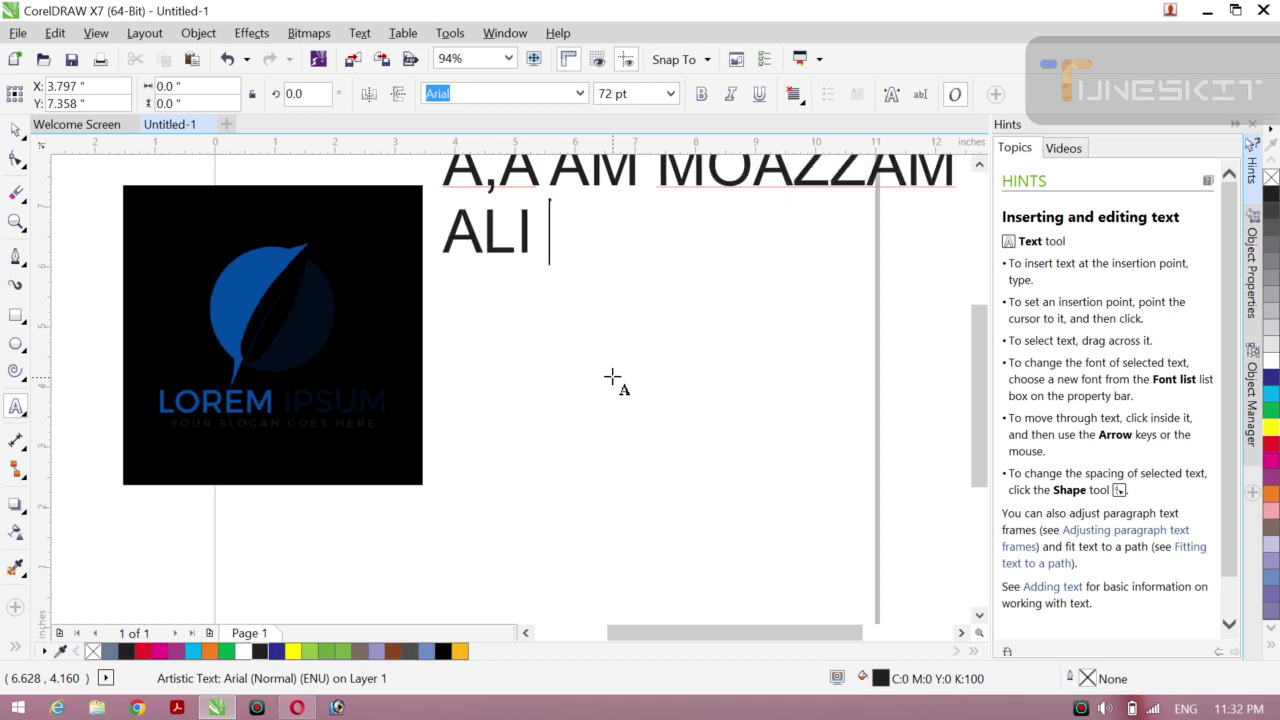
pyautogui.write('AP ')
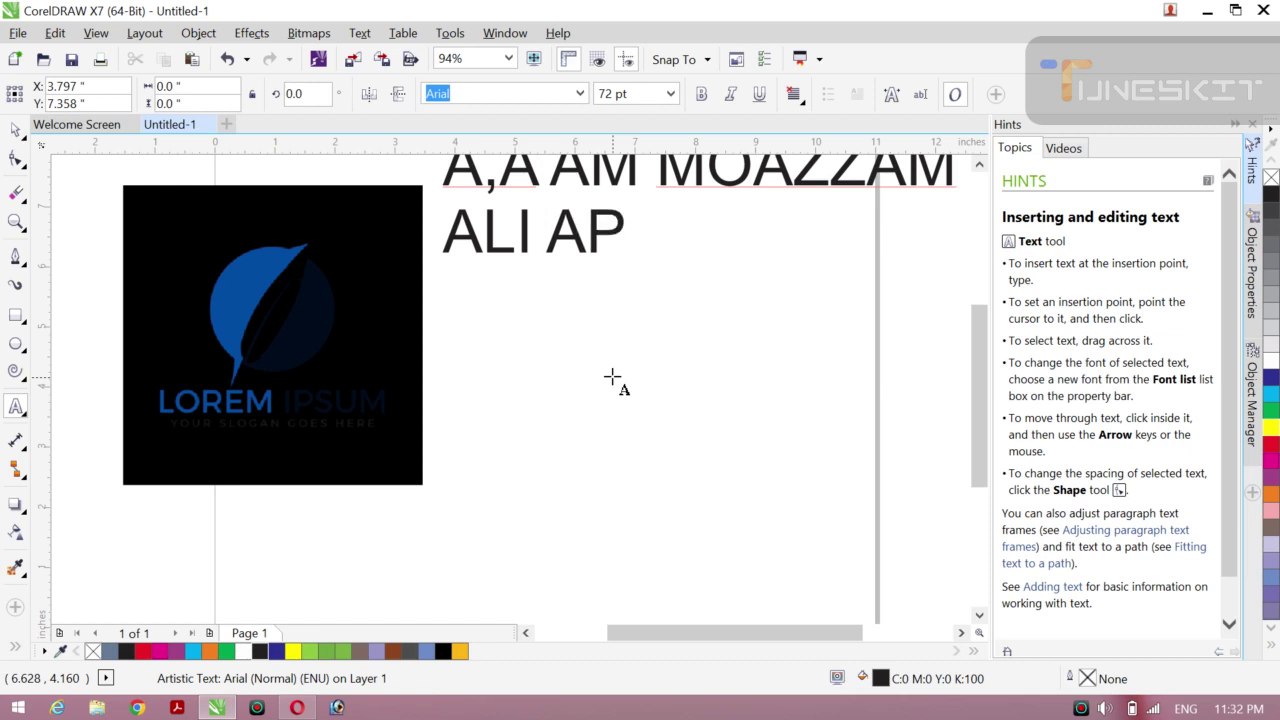
pyautogui.write('DKAH ')
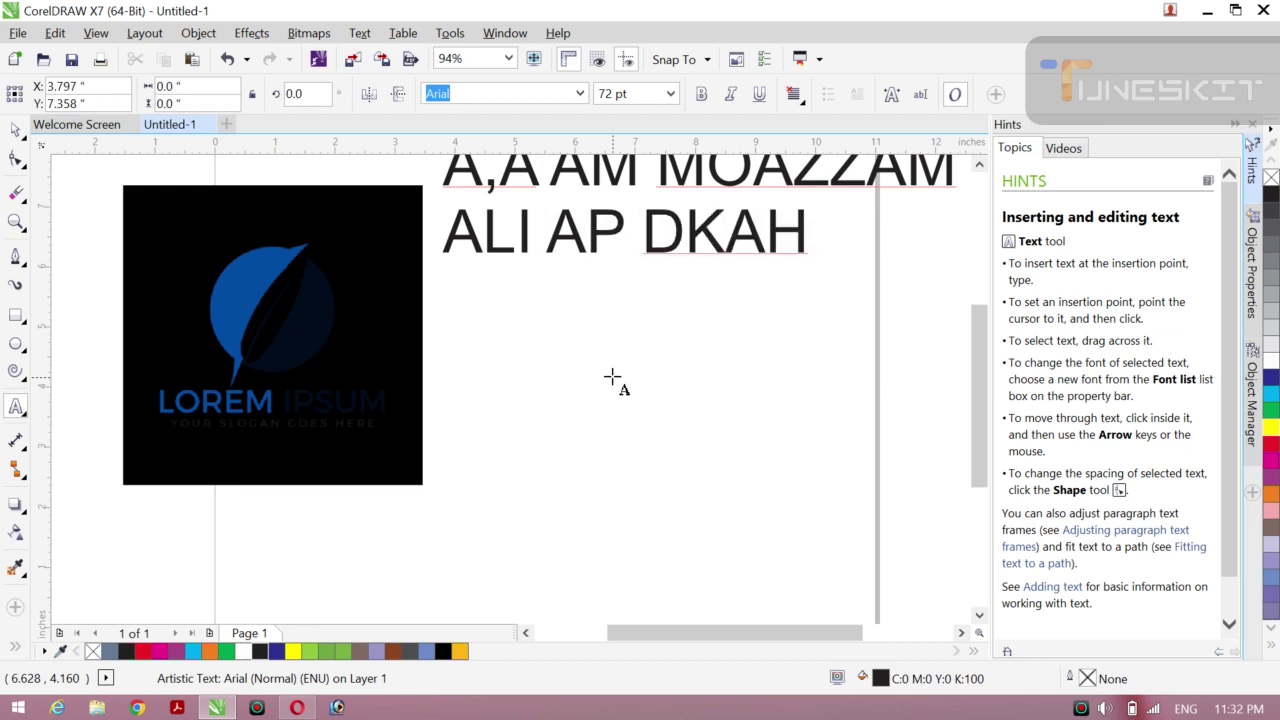
pyautogui.write('RHY')
pyautogui.press('Return')
pyautogui.write('H')
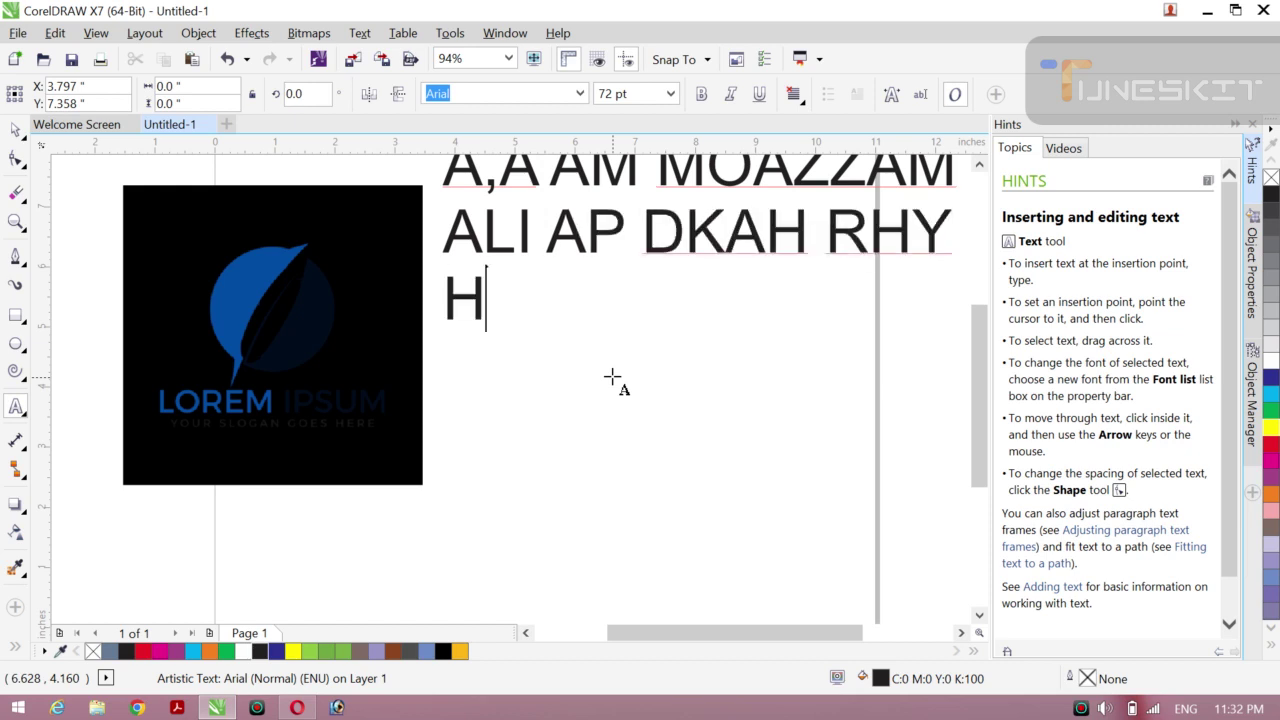
pyautogui.write('N MY ')
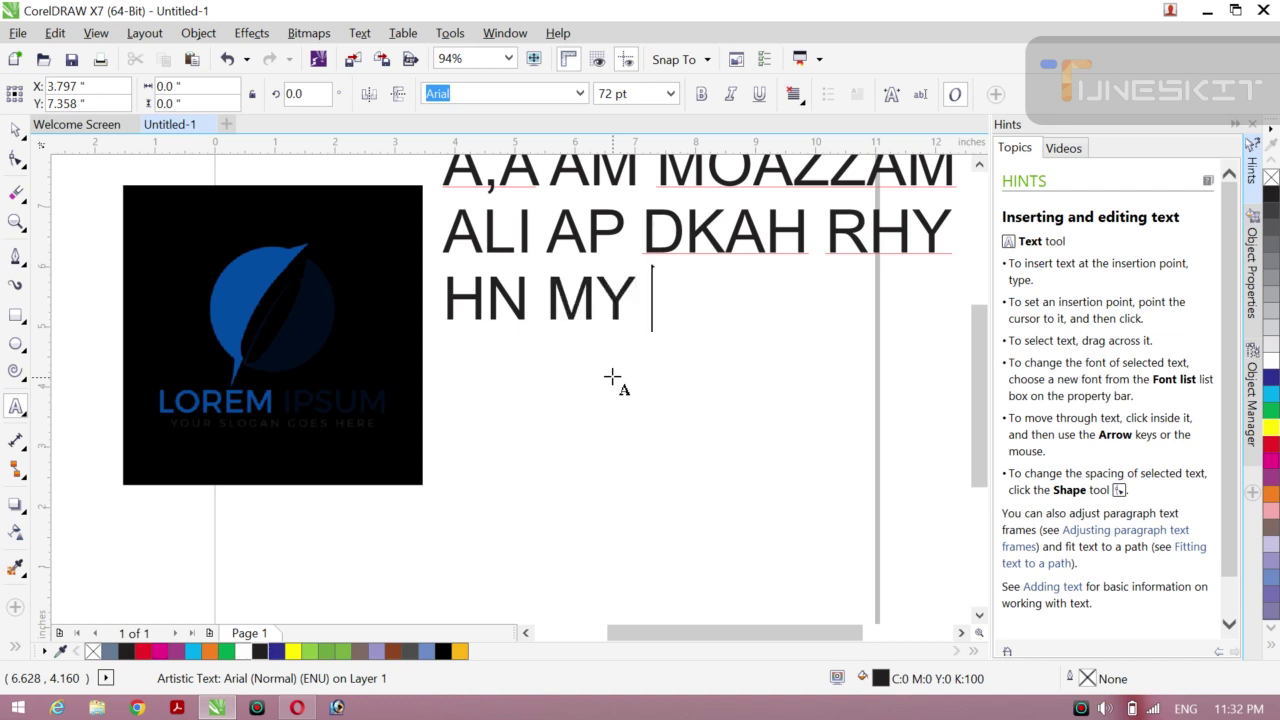
pyautogui.write('CHANL')
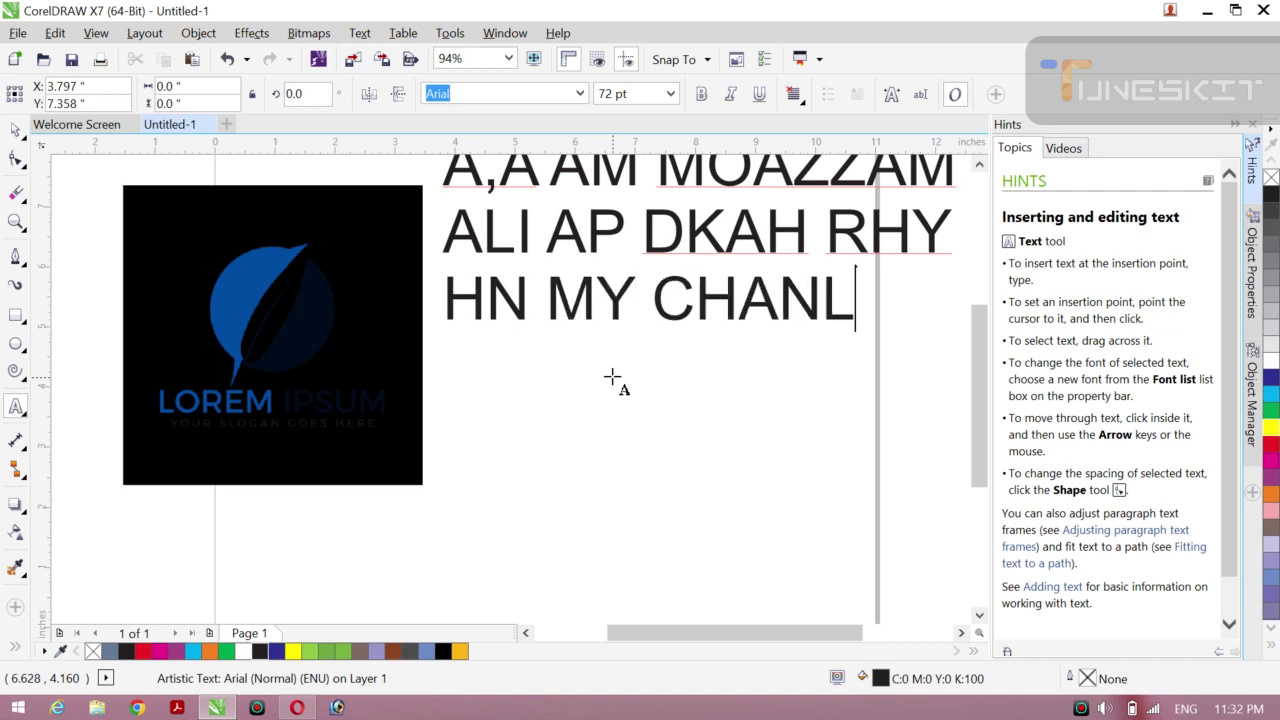
# - Add two more lines to the text, "COREL DRAW HOUSE" and "AJ HM YA BNYIN GA"
pyautogui.press('Return')
pyautogui.write('COREL')
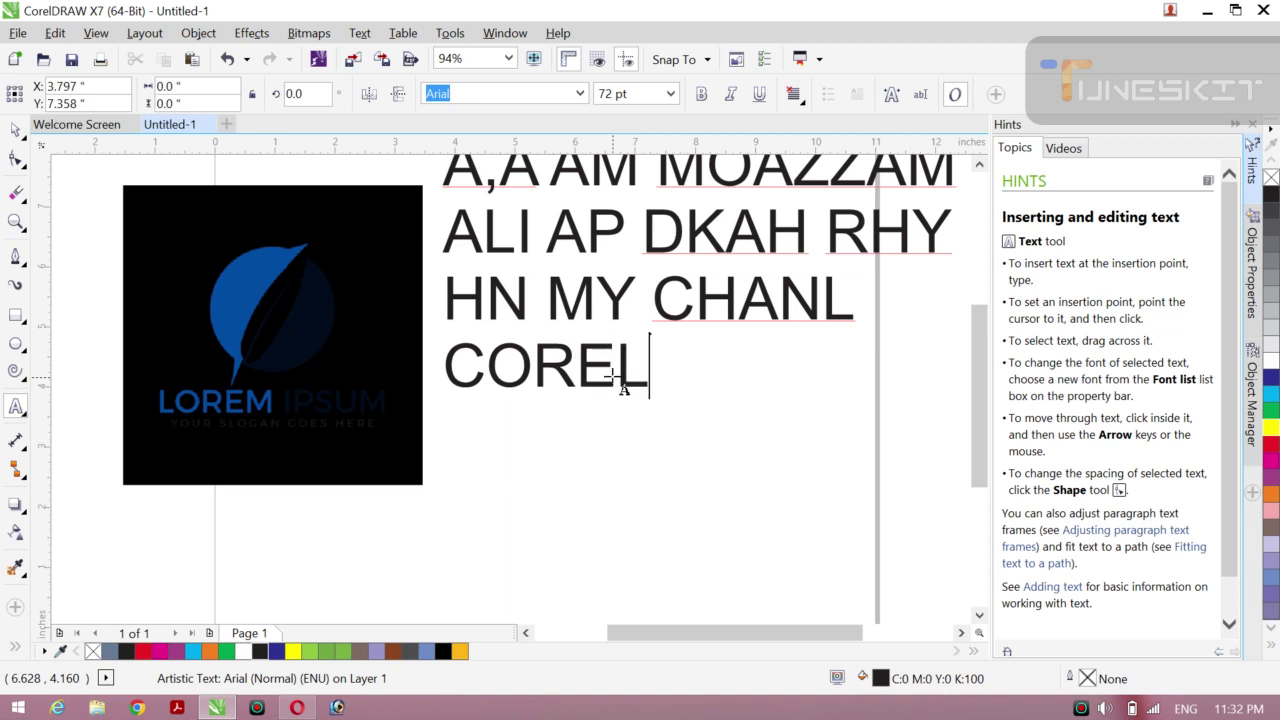
pyautogui.write(' DRAW ')
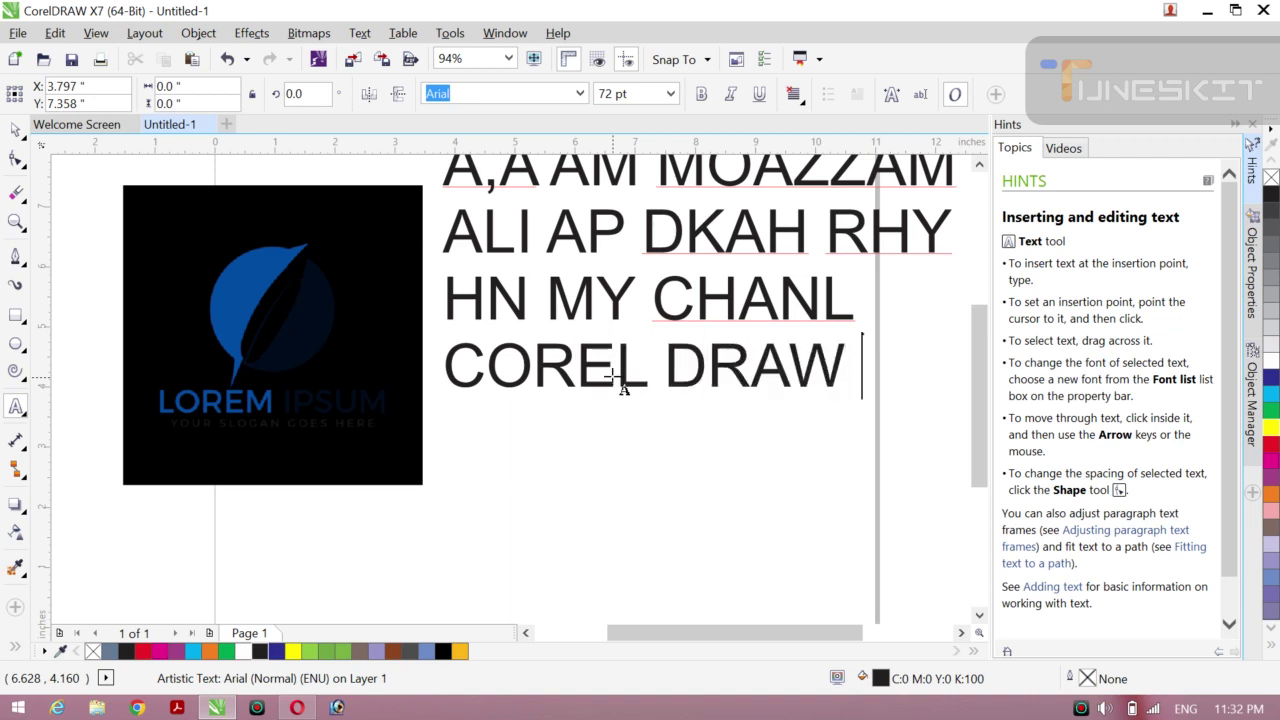
pyautogui.write('HOUSE')
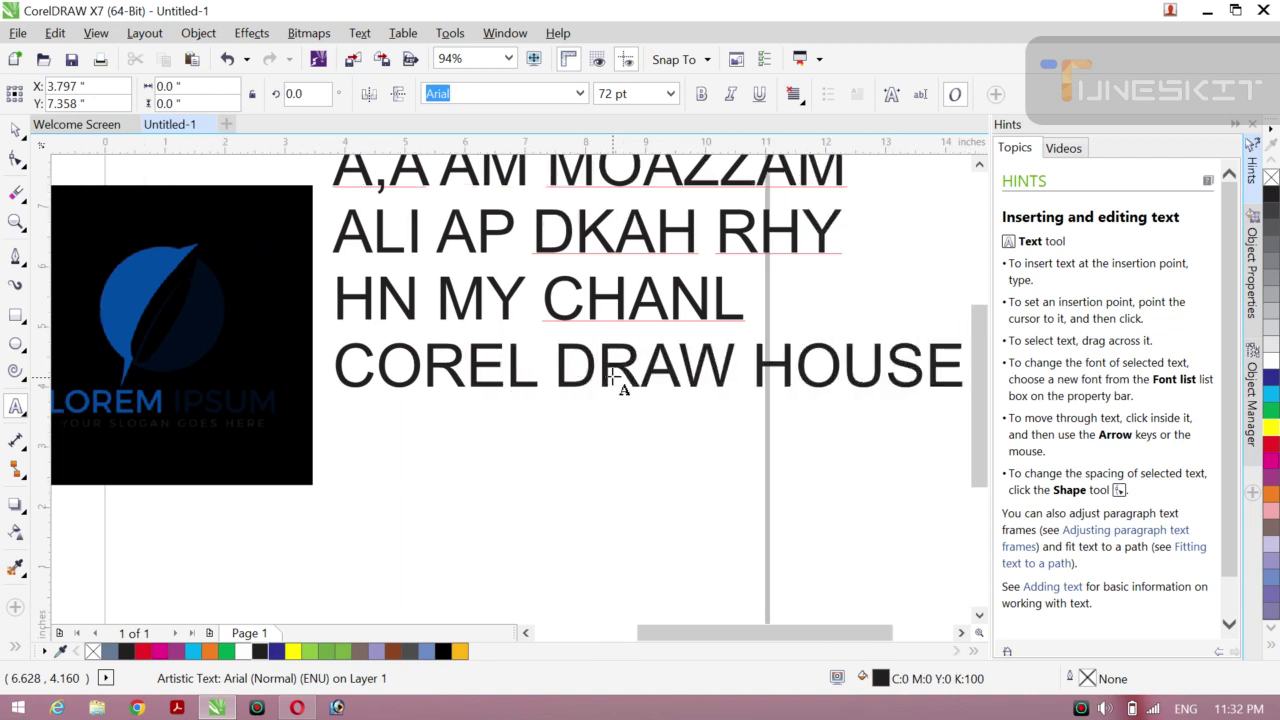
pyautogui.press('Return')
pyautogui.write('AJ ')
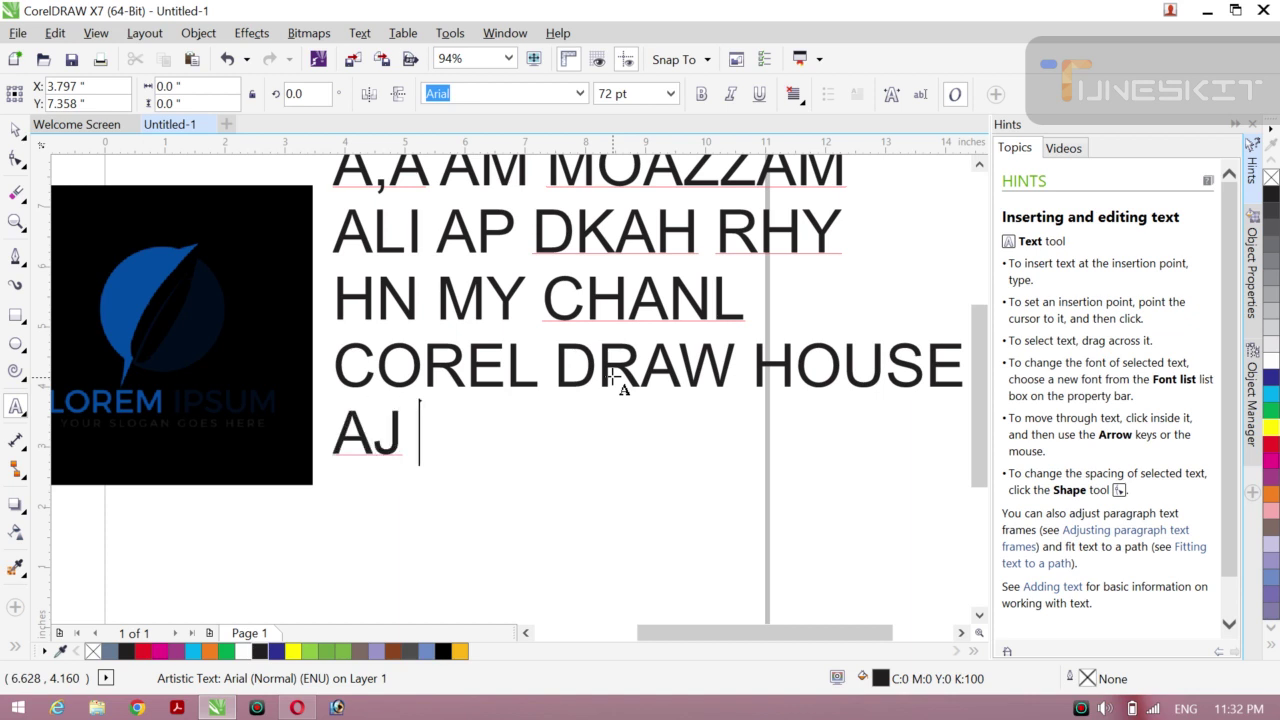
pyautogui.write('HM')
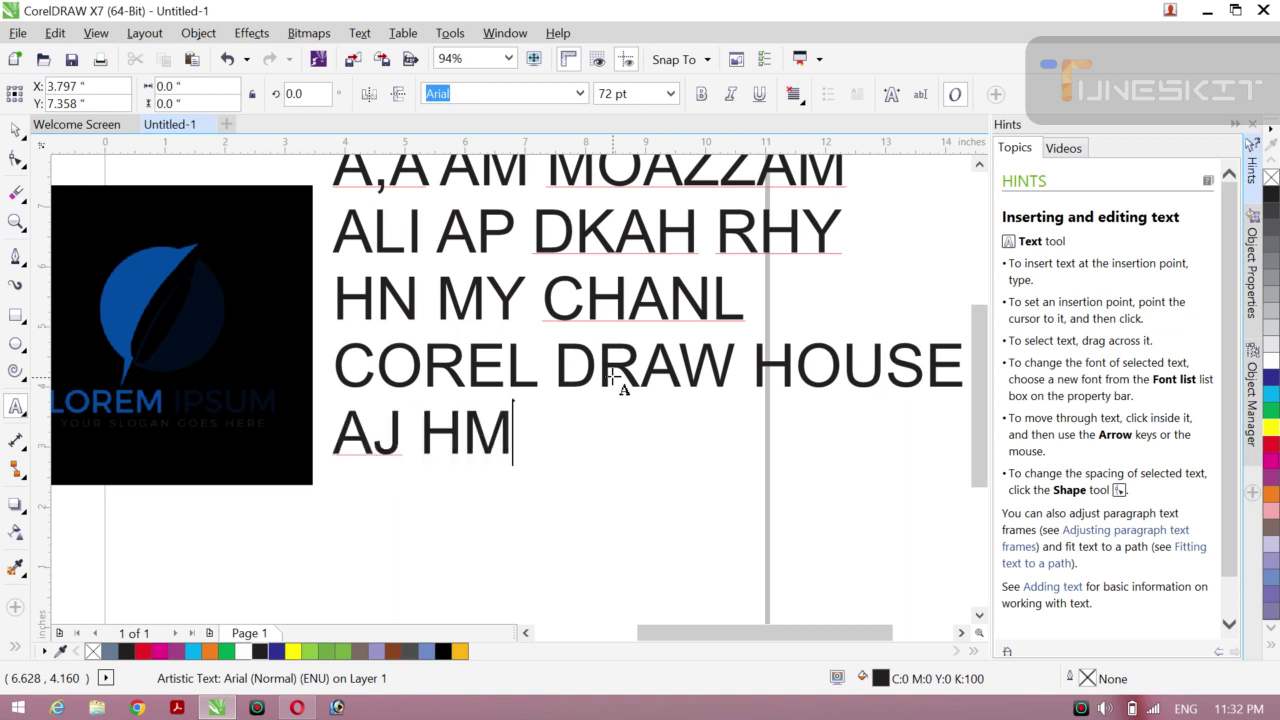
pyautogui.write(' Y')
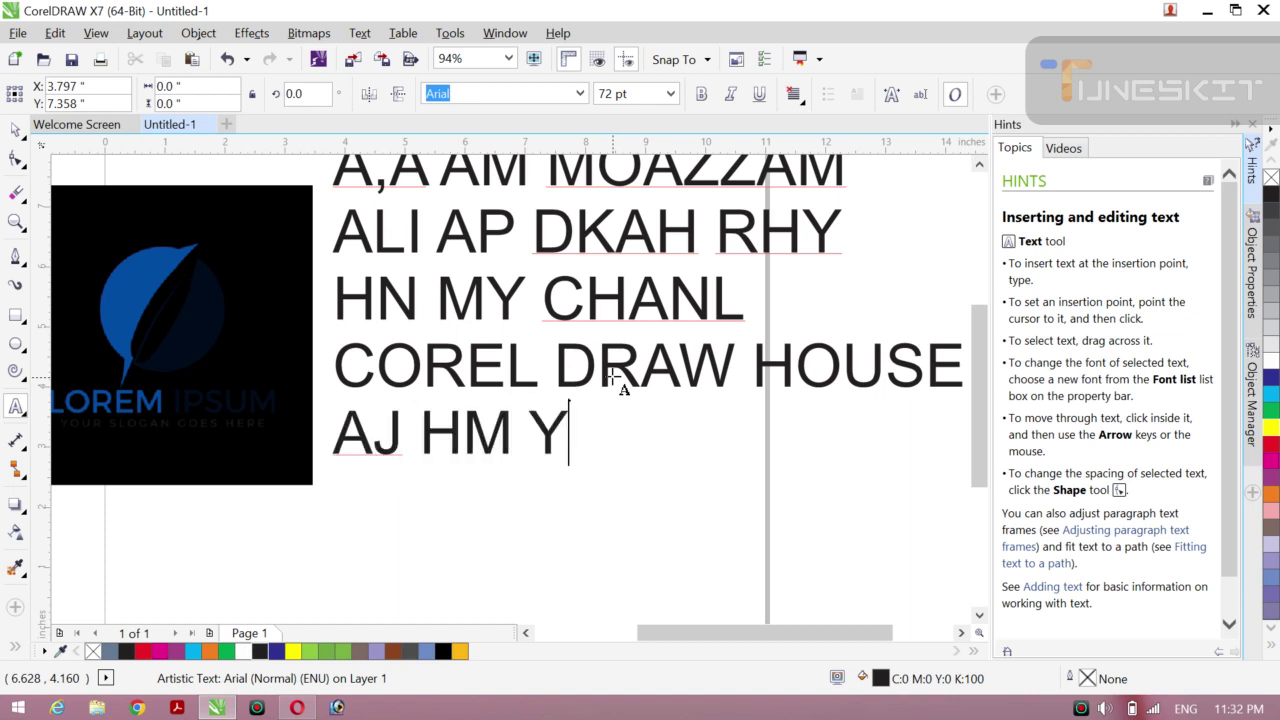
pyautogui.write('A BNYI')
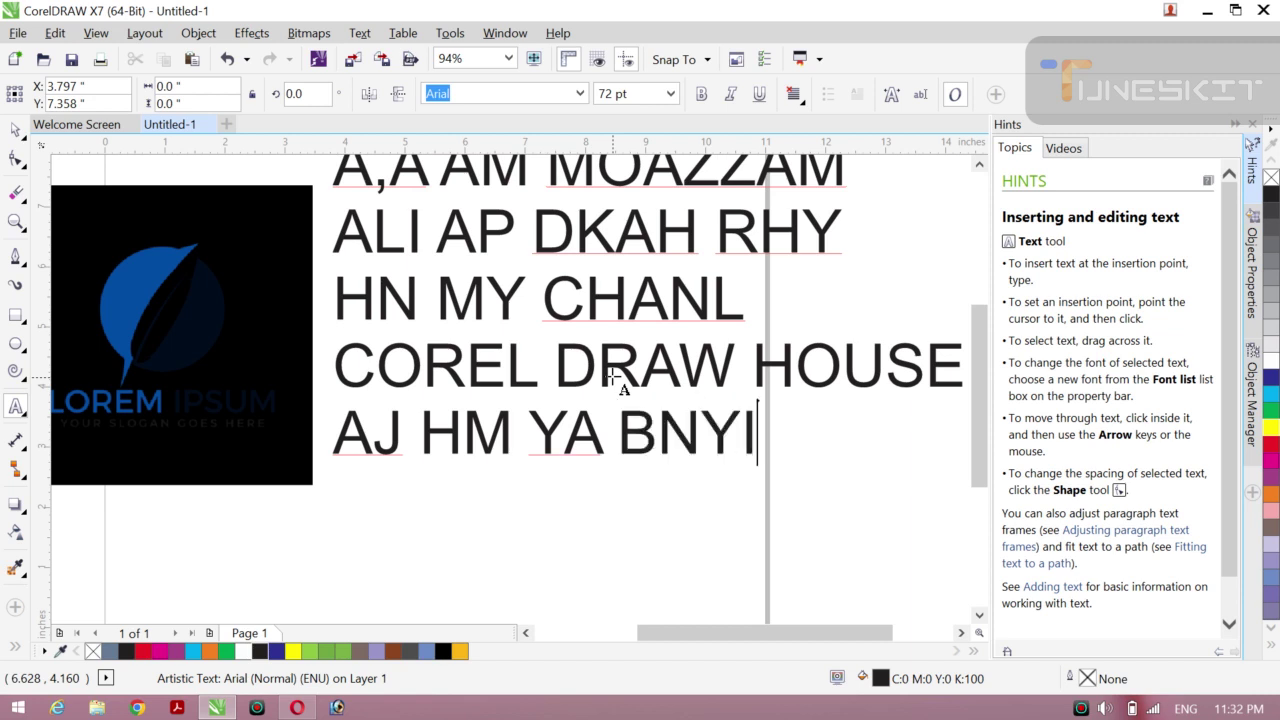
pyautogui.write('N GA')
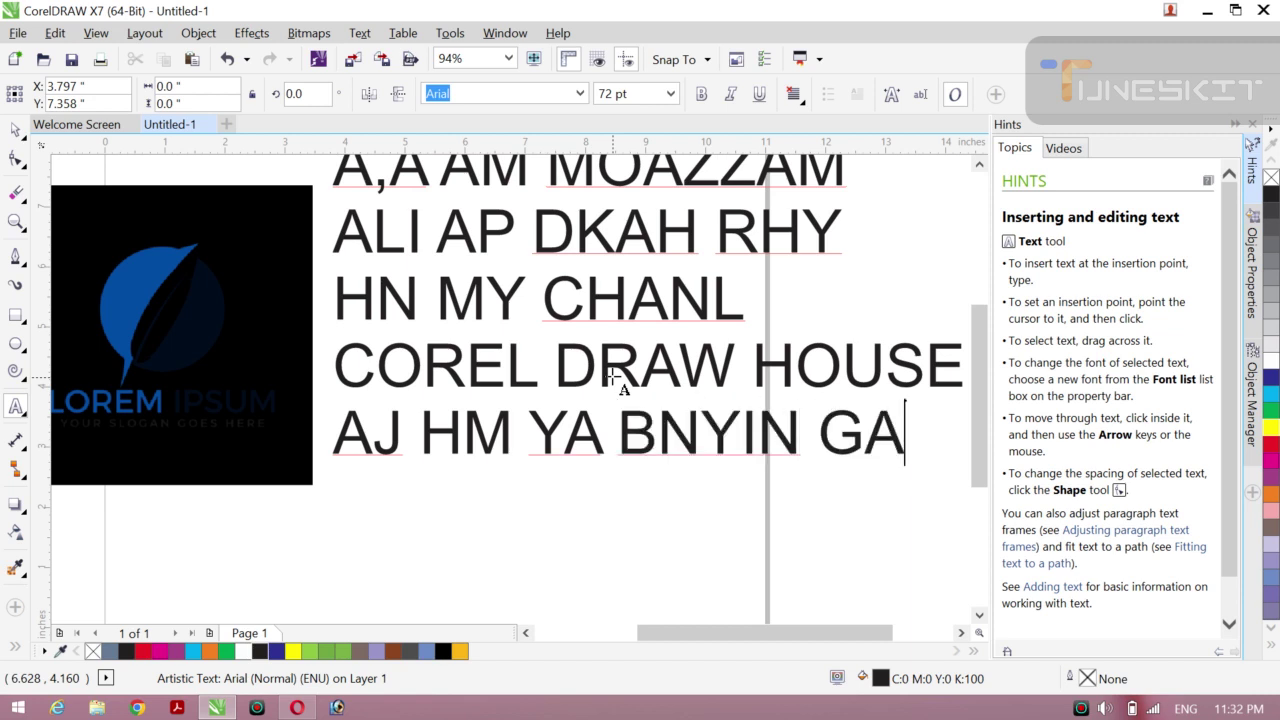
# - Add the lines "EAK BR AP DROOD" and "SHRF PAR LAIN" to the end of the text
pyautogui.press('Return')
pyautogui.write('EAK B')
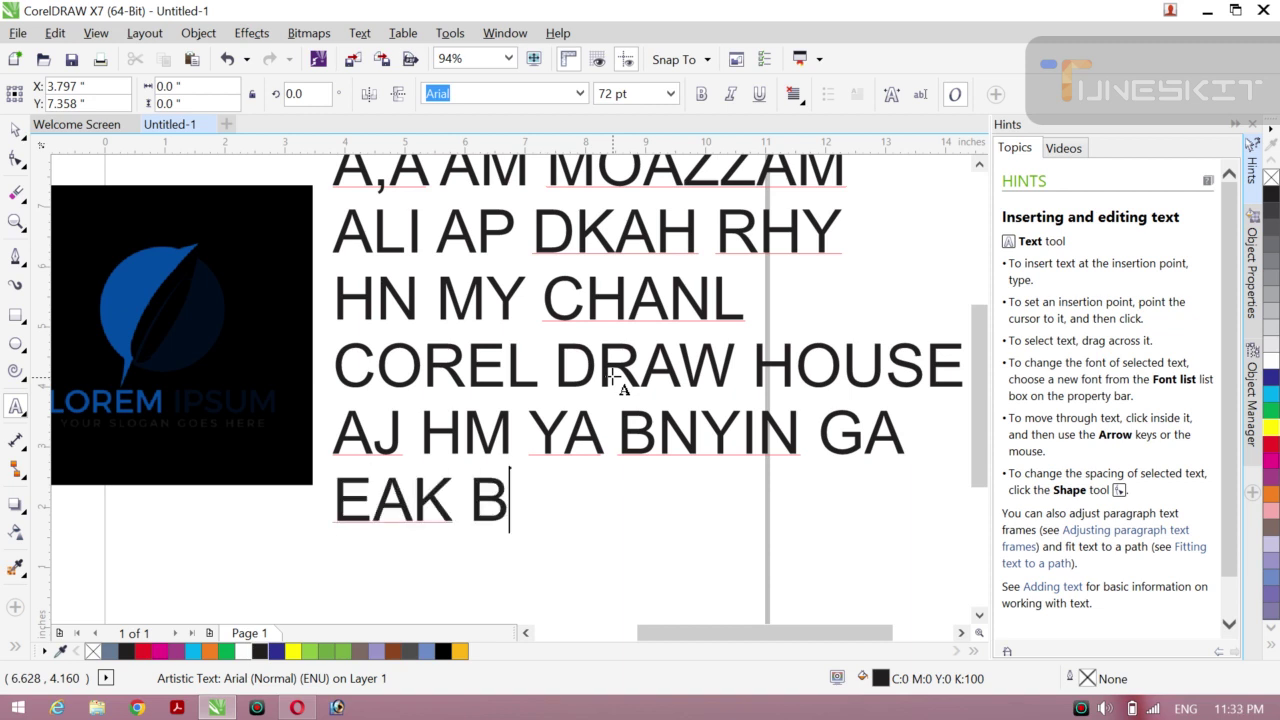
pyautogui.write('R AP DROOD')
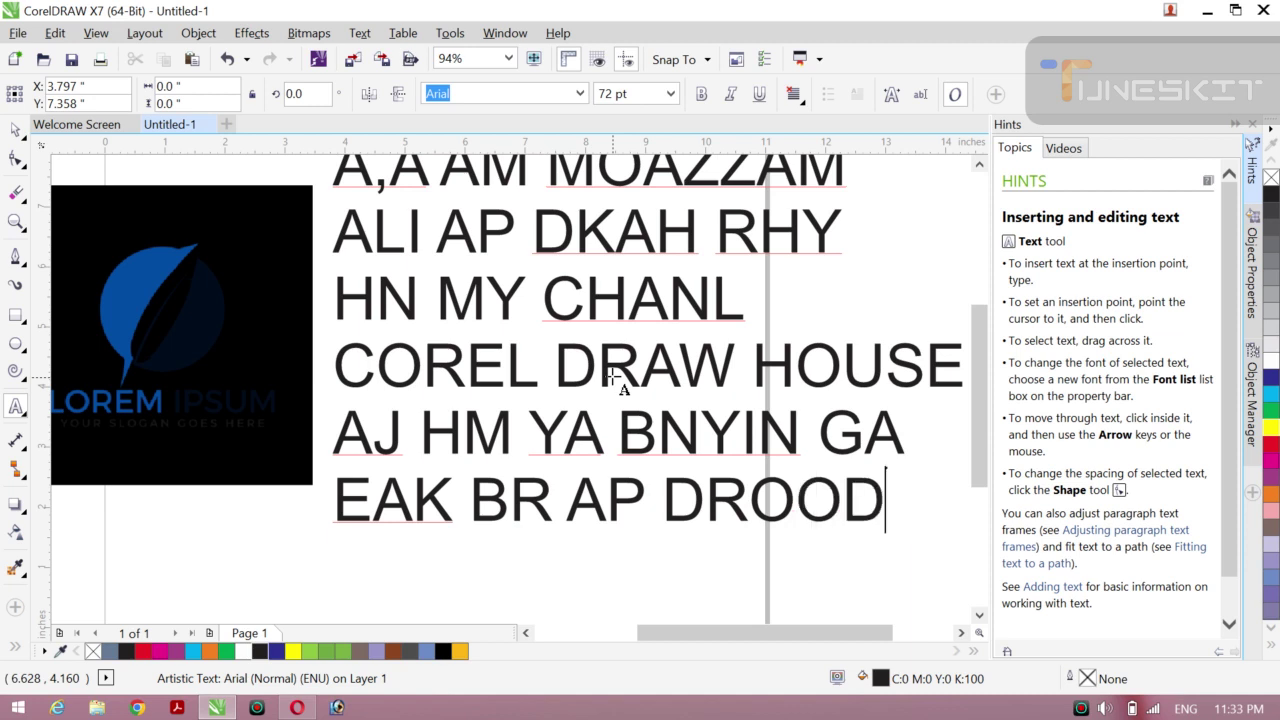
pyautogui.press('Return')
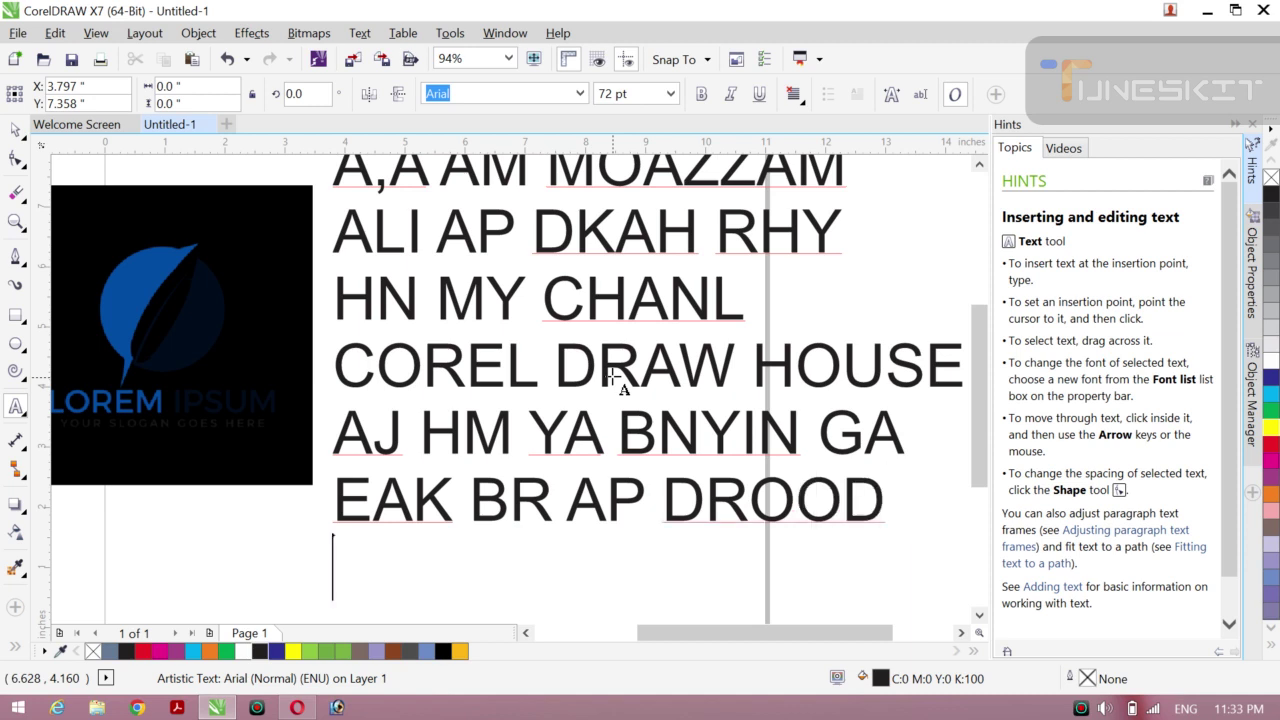
pyautogui.write('SHRF ')
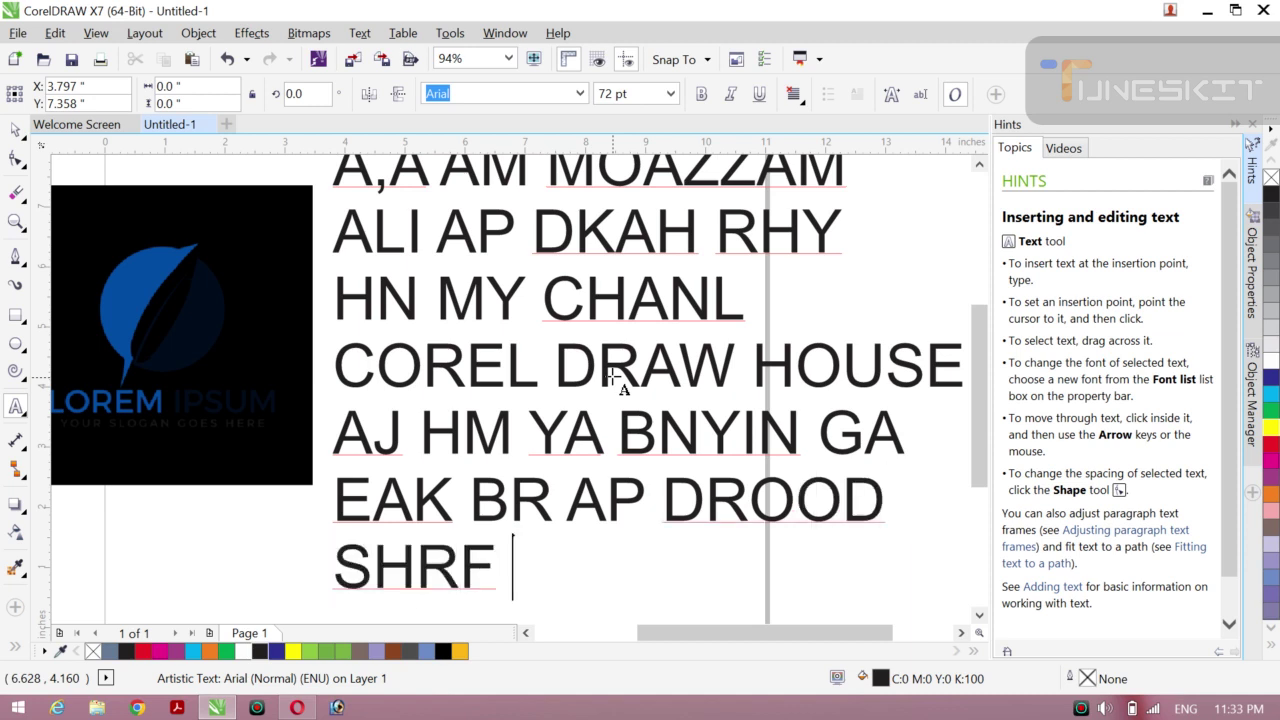
pyautogui.write('PAR L')
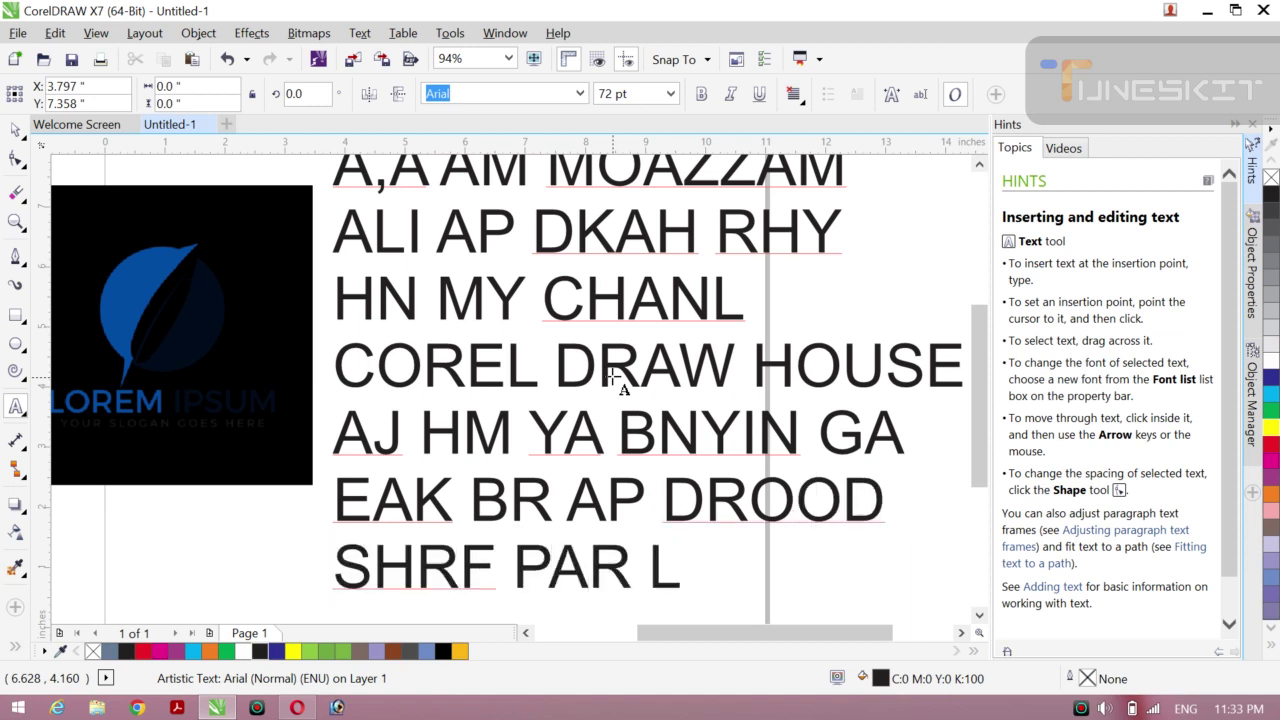
pyautogui.write('AINA')
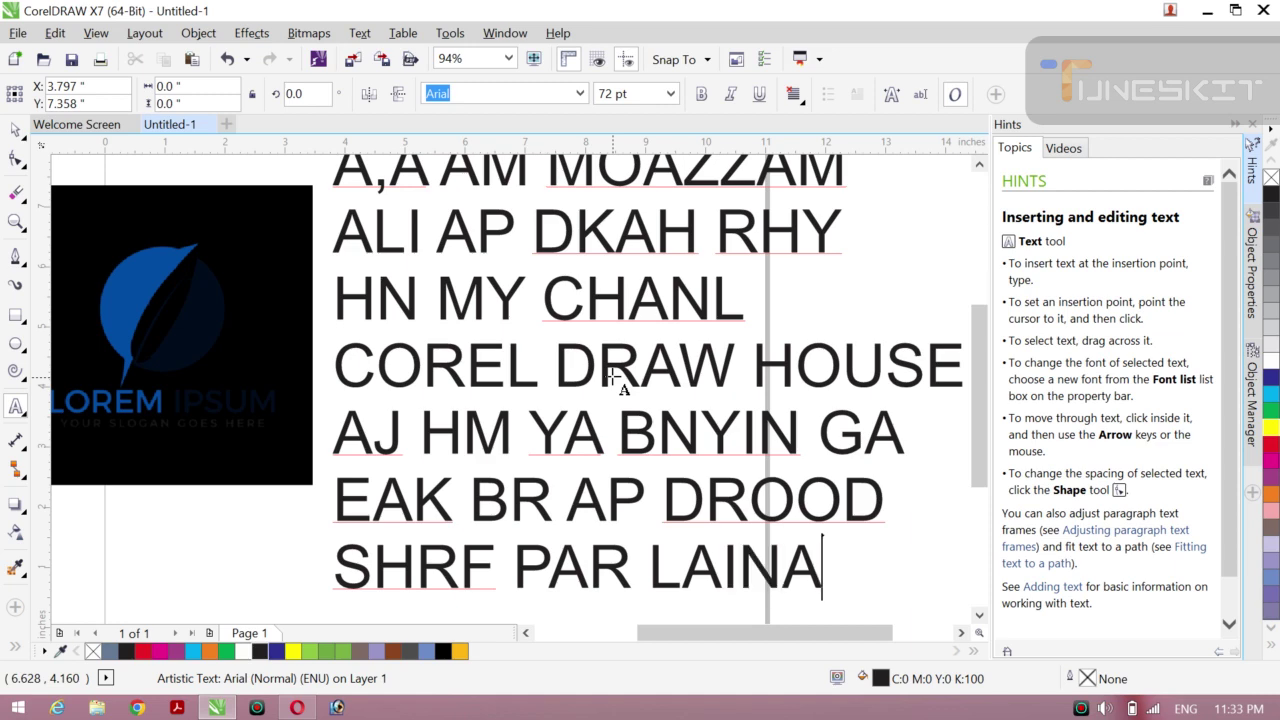
pyautogui.press('BackSpace')
# - Replace the entire multi-line text with the single line "NOW LETS STARTTA"
pyautogui.hotkey('ctrl', 'a')
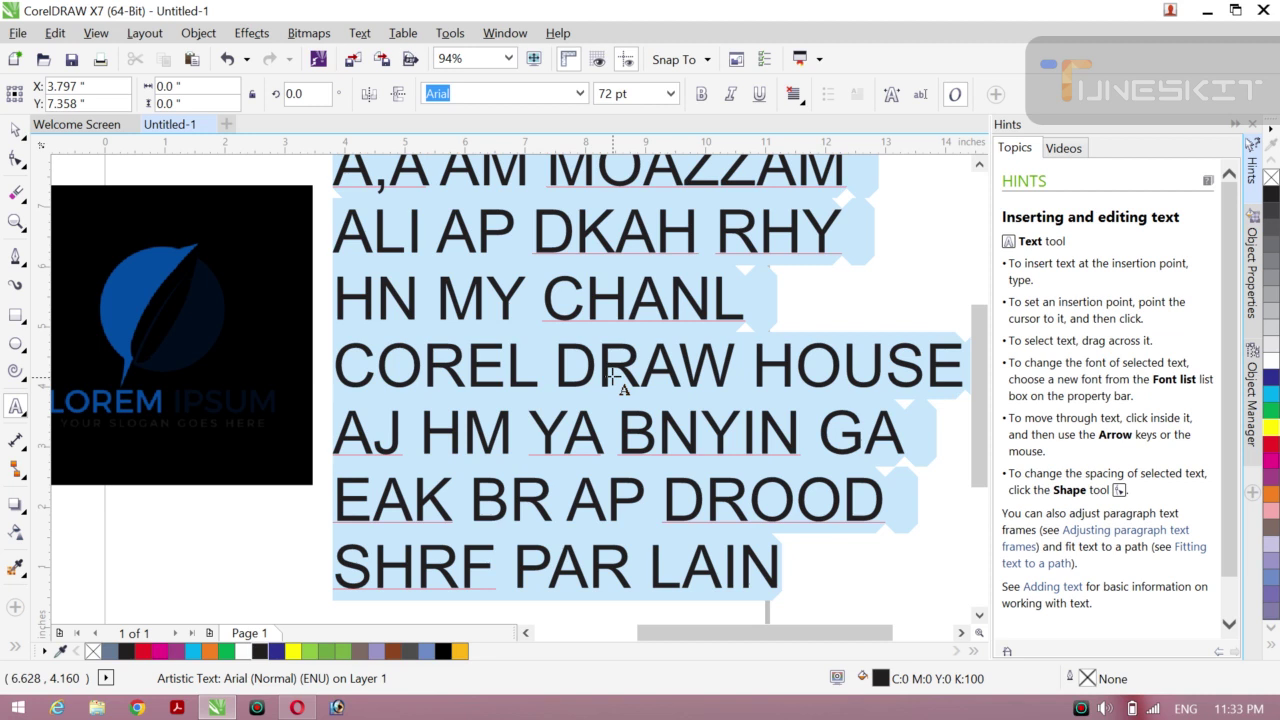
pyautogui.press('BackSpace')
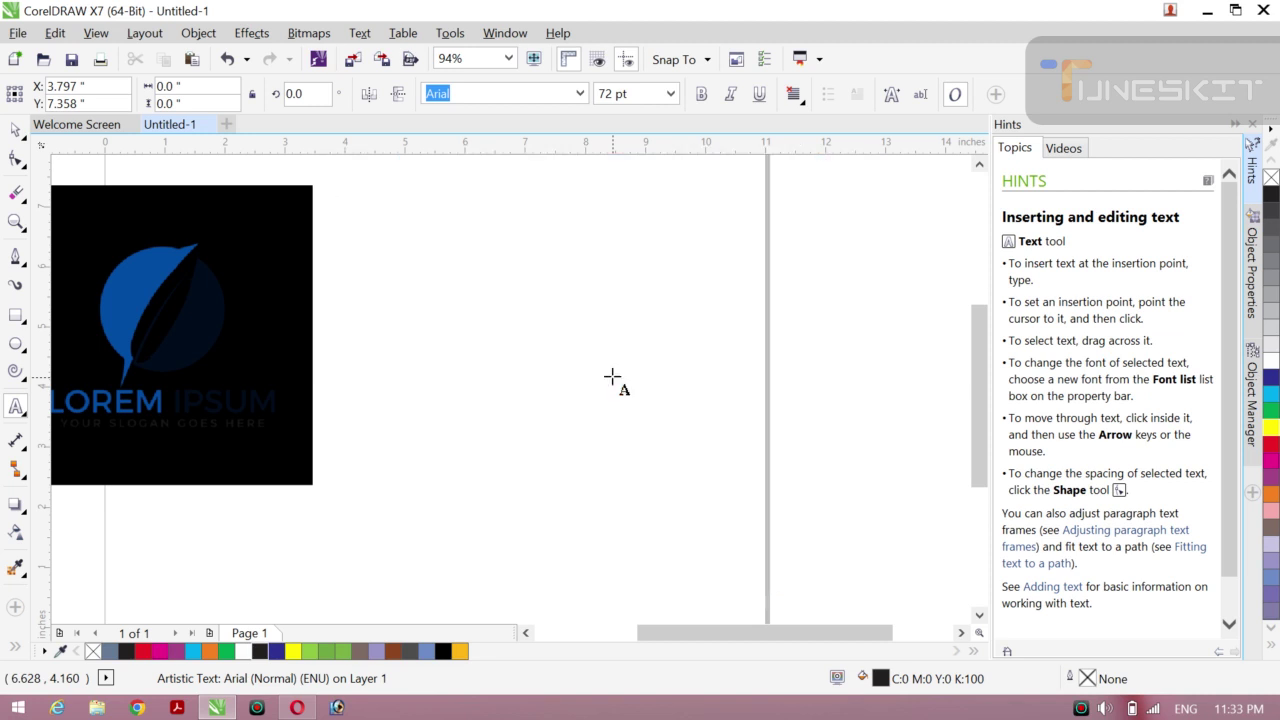
pyautogui.write('NNOW')
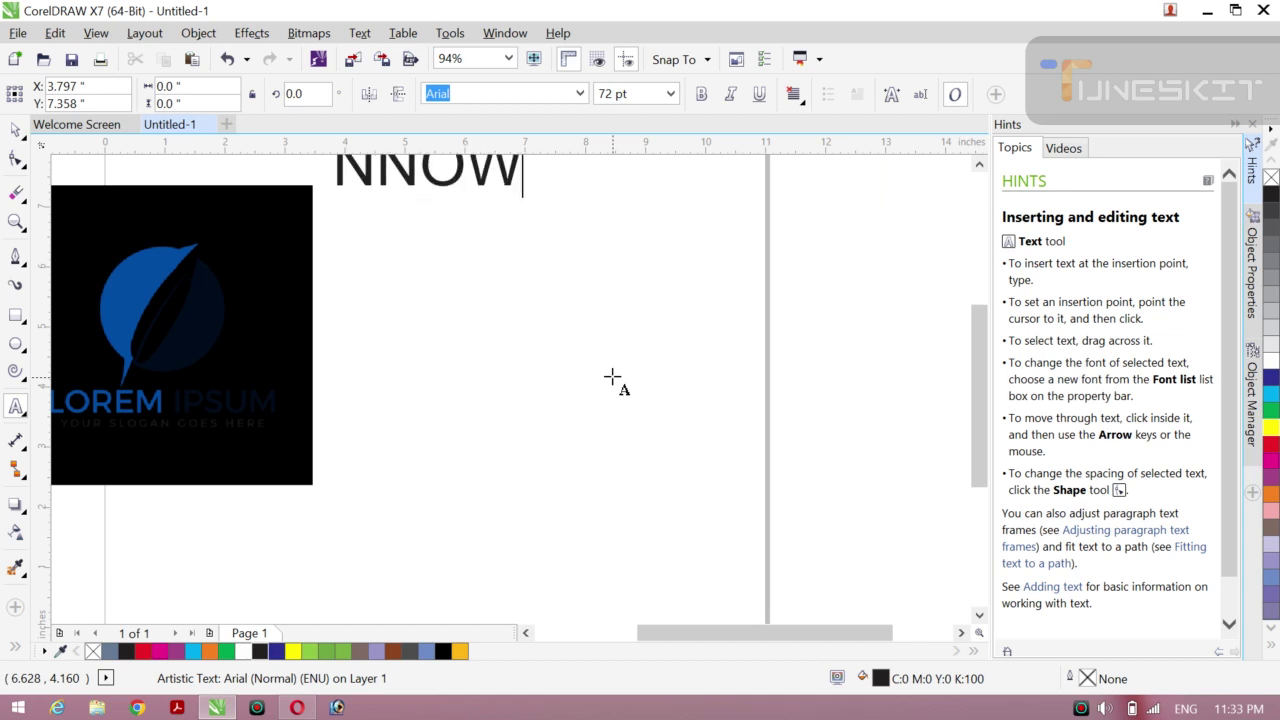
pyautogui.press('BackSpace')
pyautogui.press('BackSpace')
pyautogui.press('BackSpace')
pyautogui.press('BackSpace')
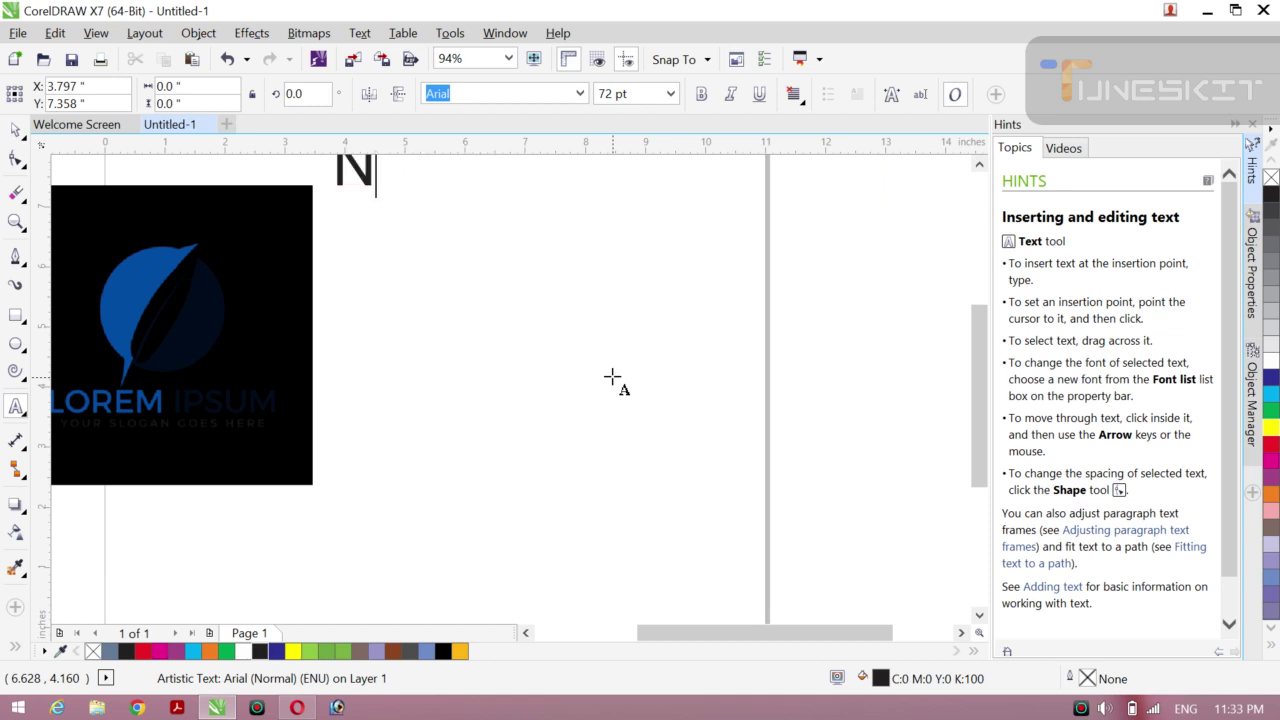
pyautogui.write('OW ')
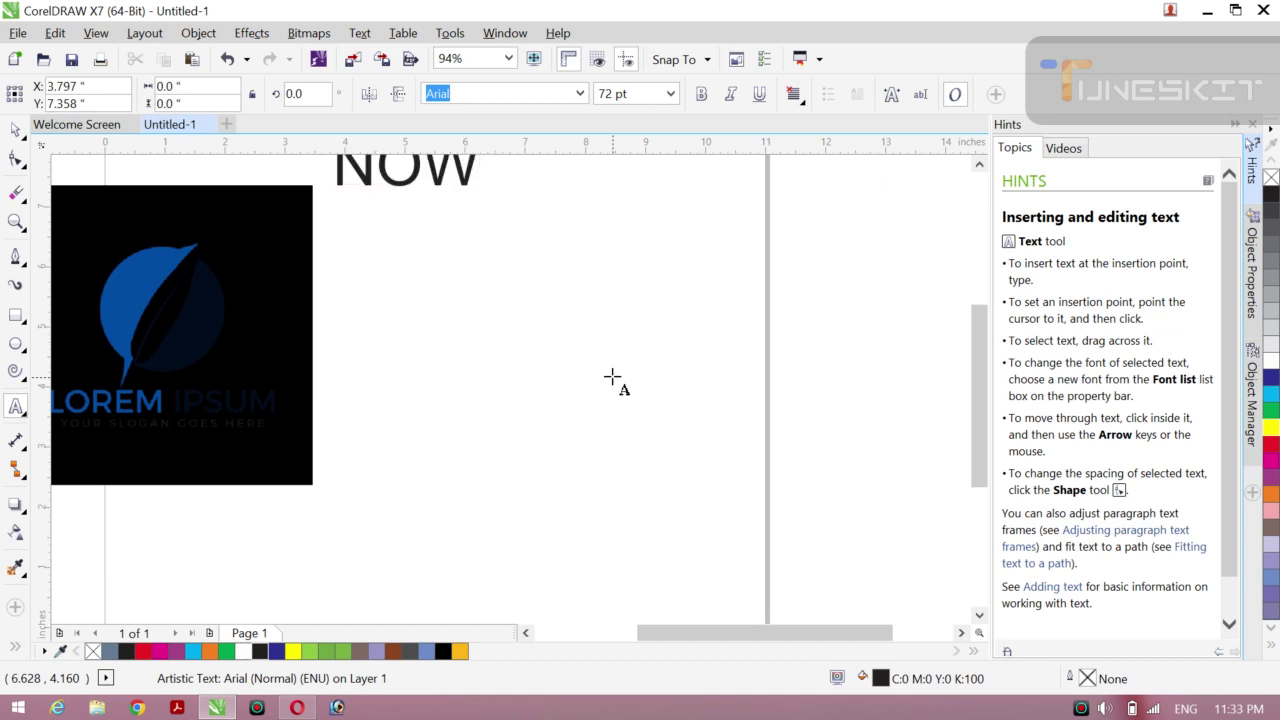
pyautogui.write('LETS ')
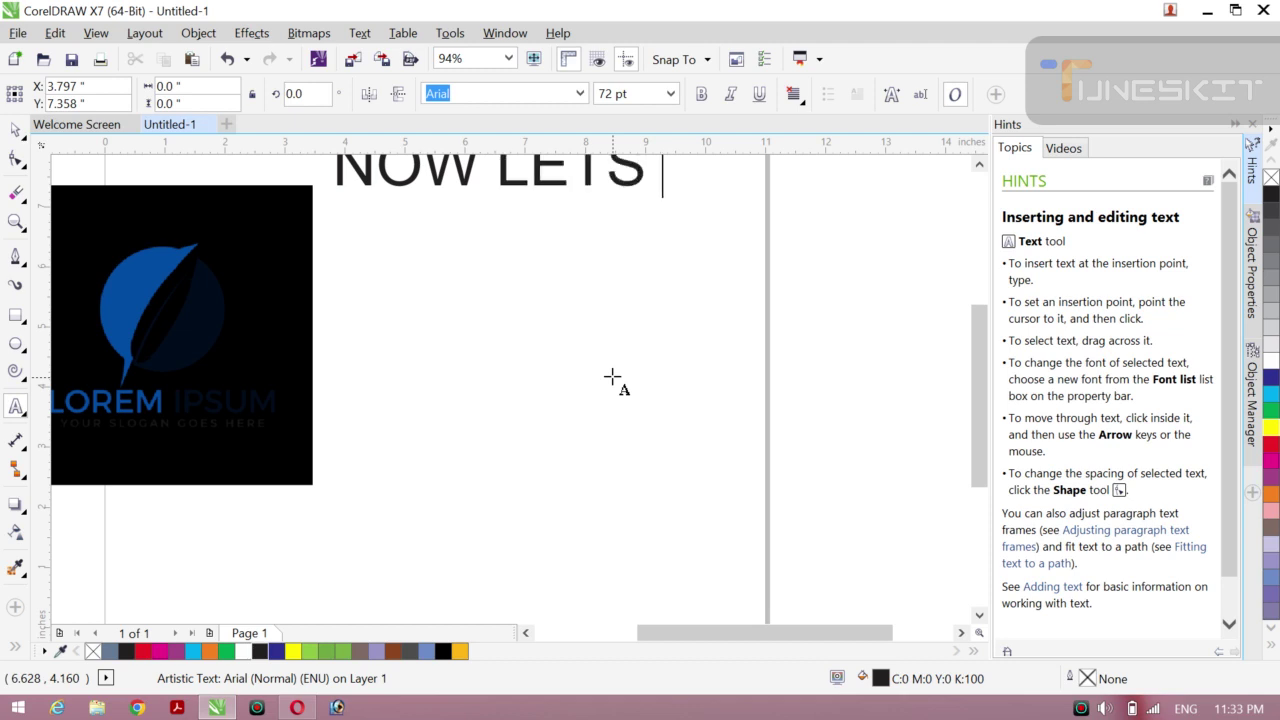
pyautogui.write('STA')
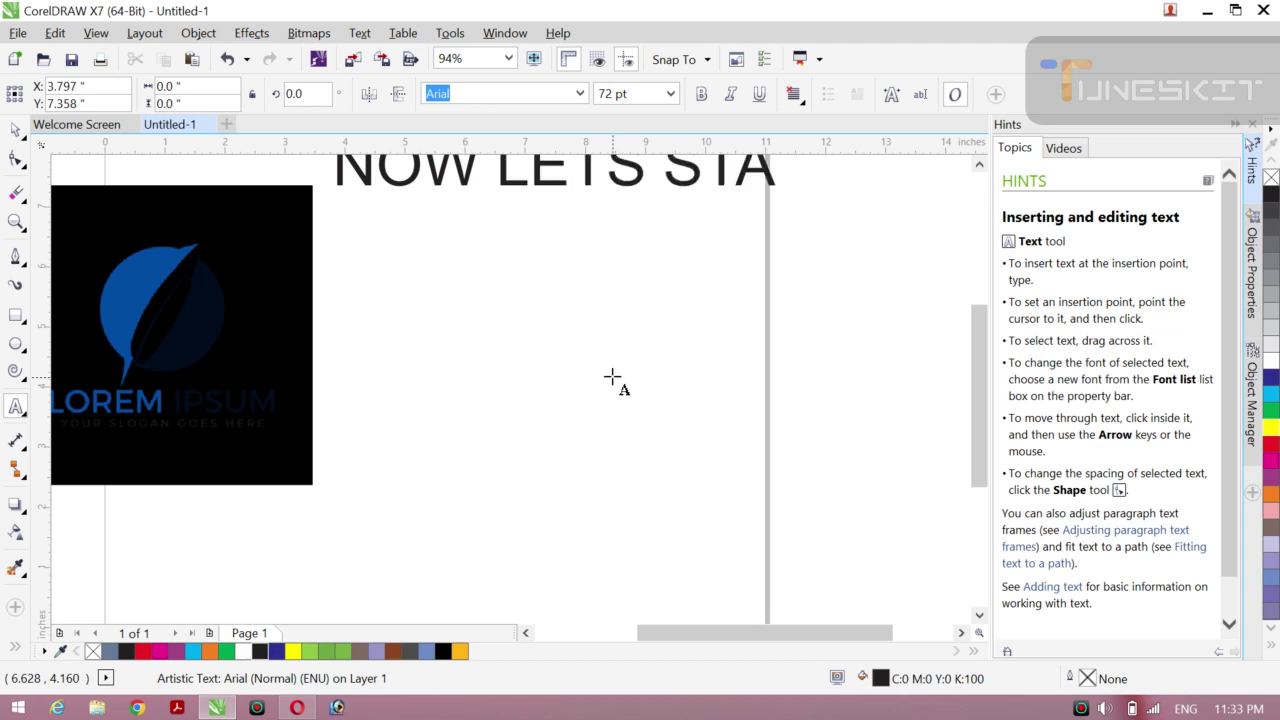
pyautogui.write('RTTA')
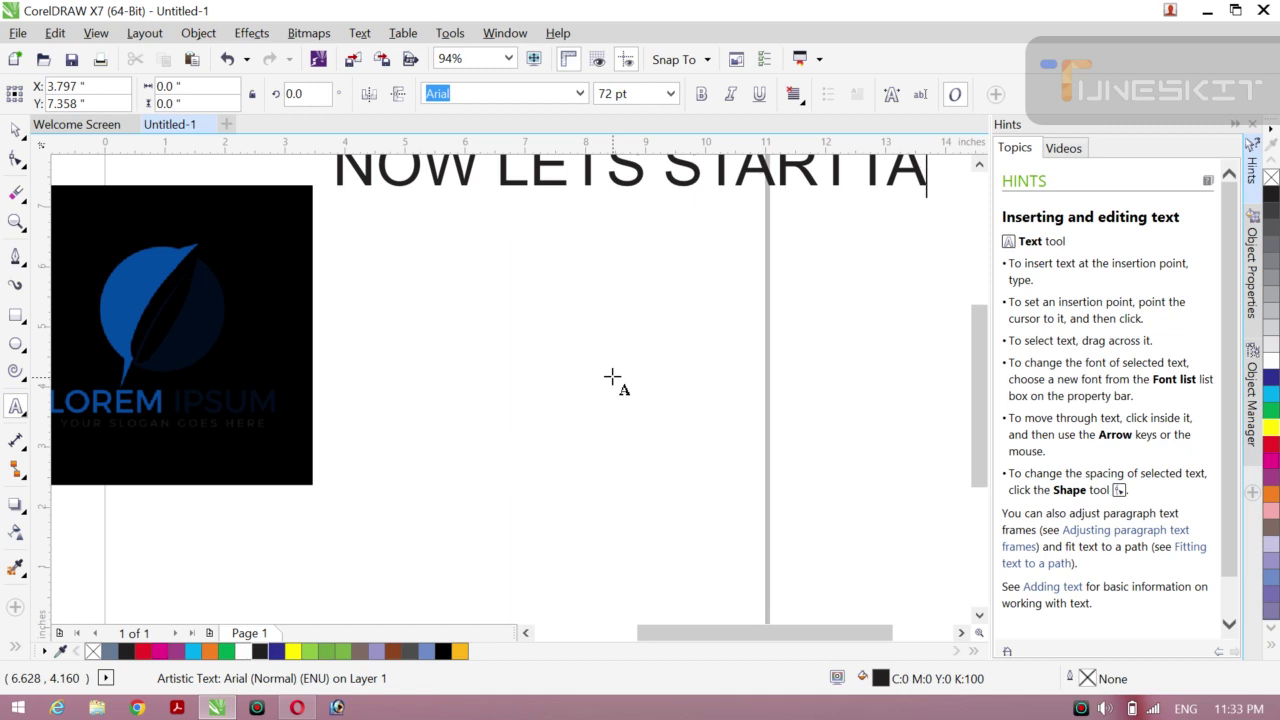
# - Delete all the text from the text object beside the logo
pyautogui.hotkey('ctrl', 'a')
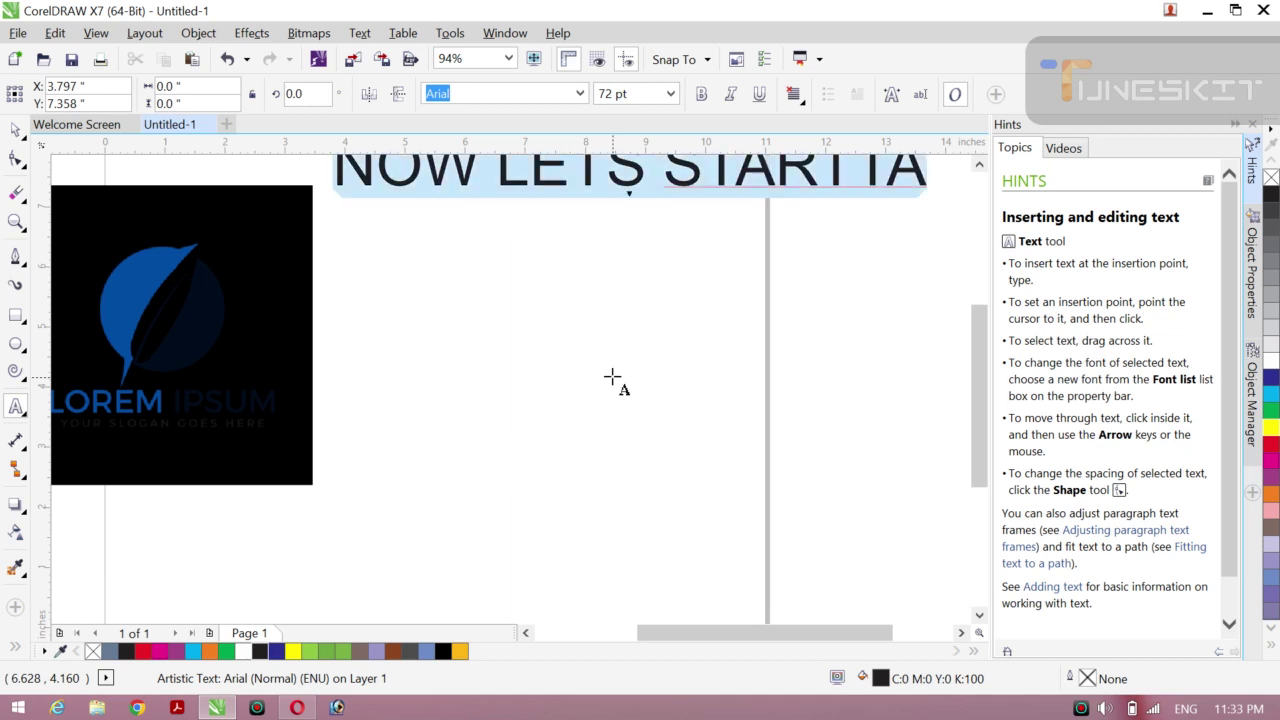
pyautogui.press('BackSpace')
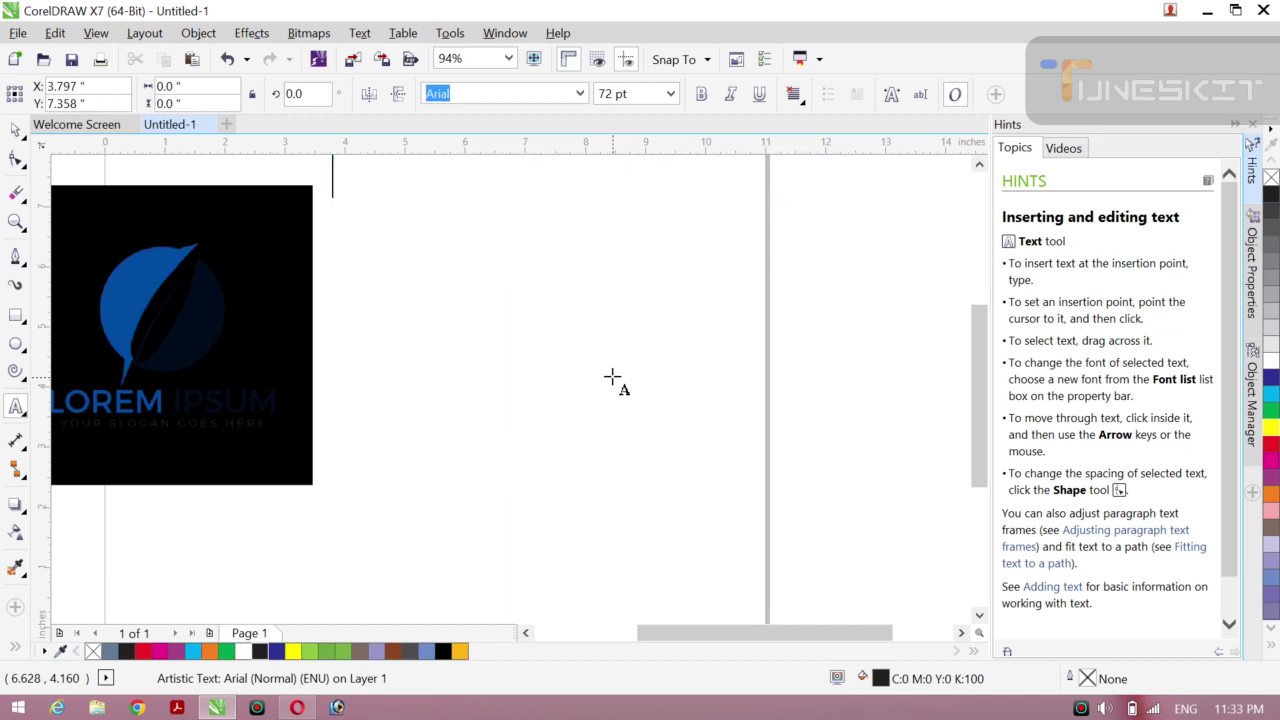
# - Center the black-background logo bitmap on the page and leave it deselected
pyautogui.click(27, 145)
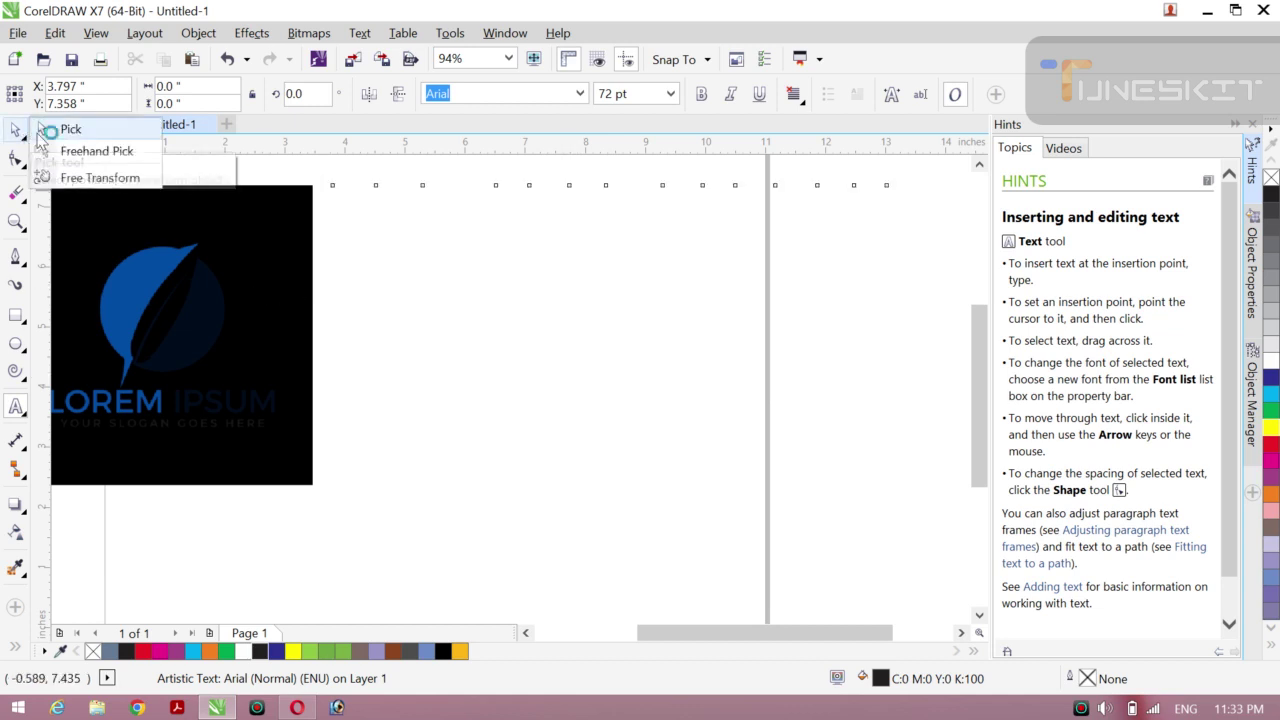
pyautogui.click(60, 129)
pyautogui.click(101, 295)
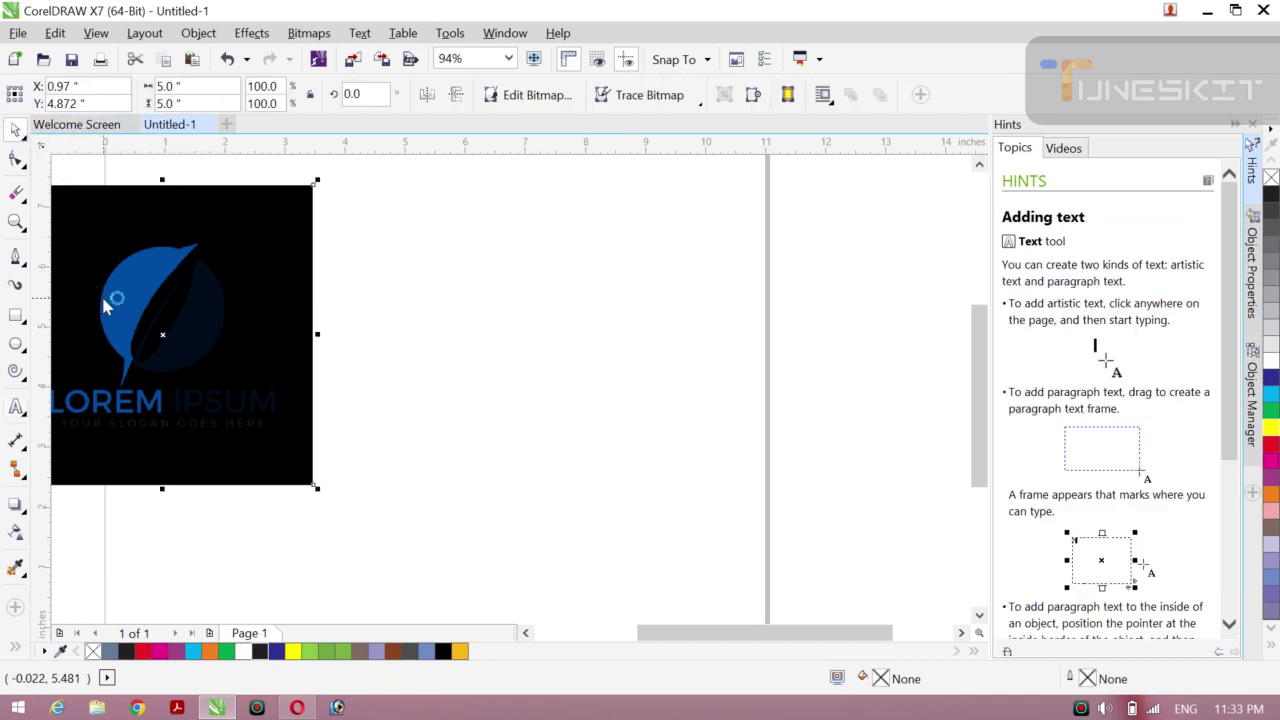
pyautogui.press('p')
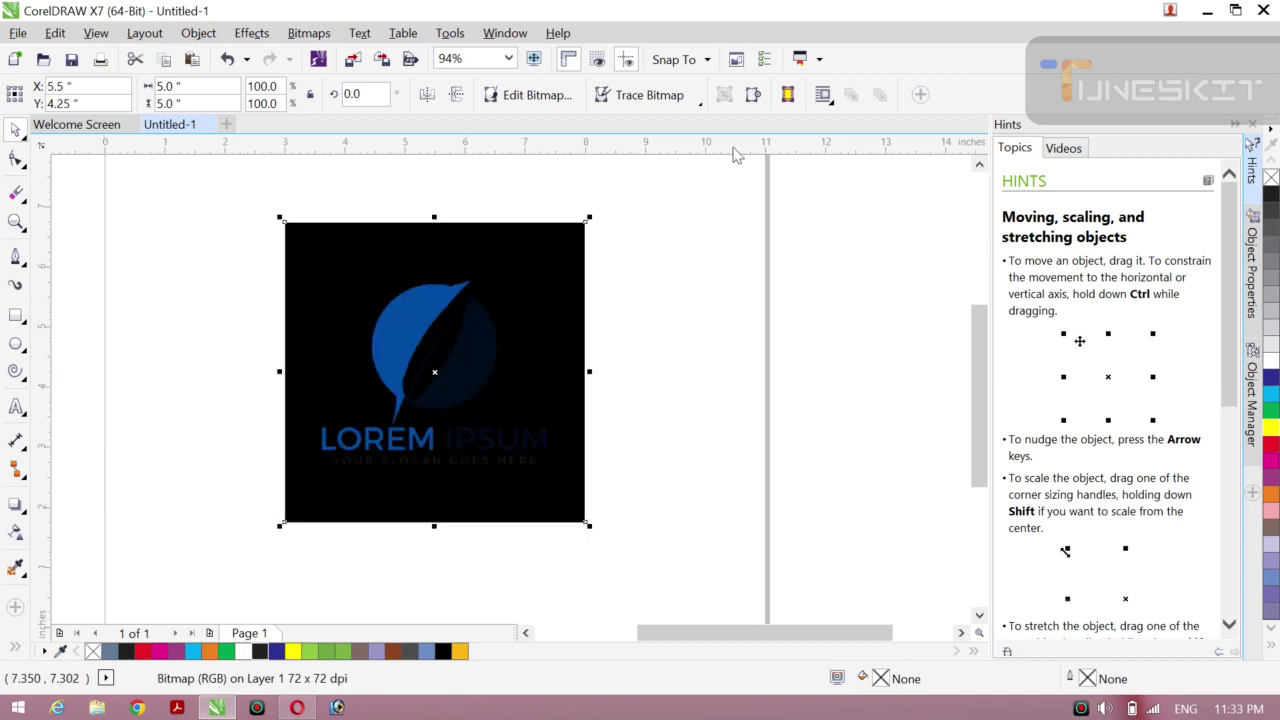
pyautogui.click(700, 318)
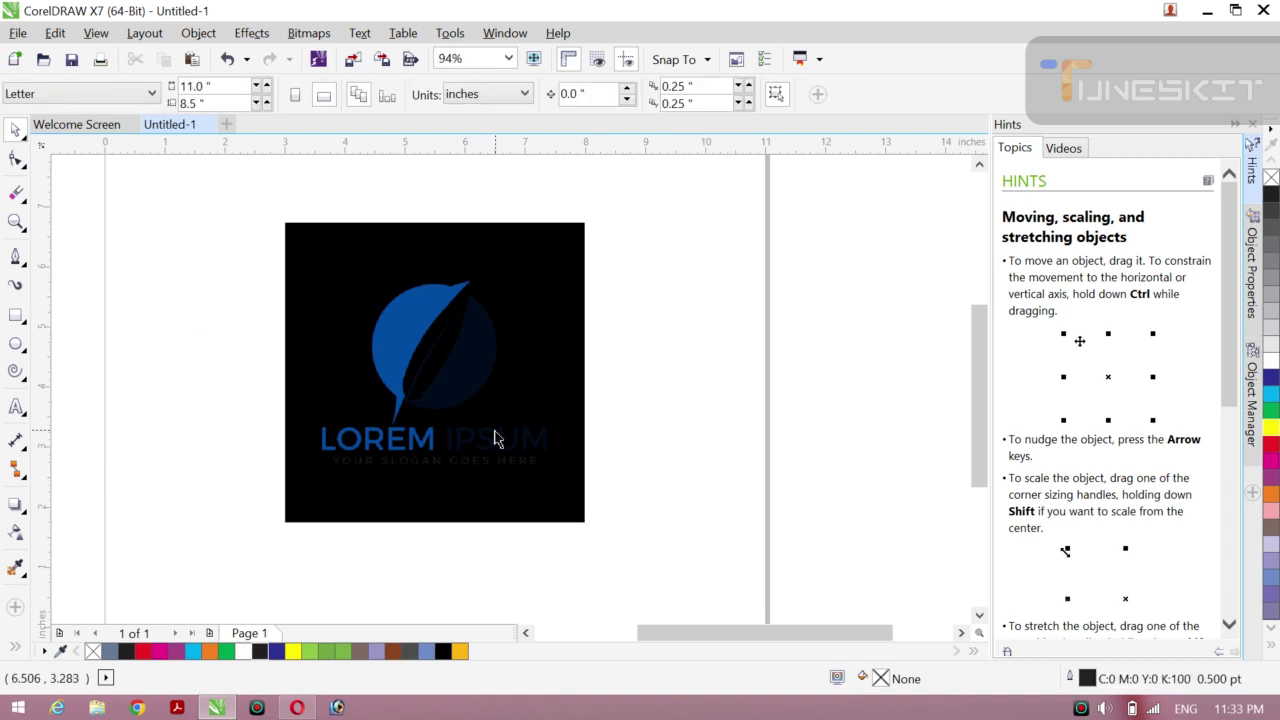
# - Trace the emblem's blue left half with the Pen tool as a closed six-node straight-sided shape, about 1.27 by 2.36 inches, outlined in red
pyautogui.press('z')
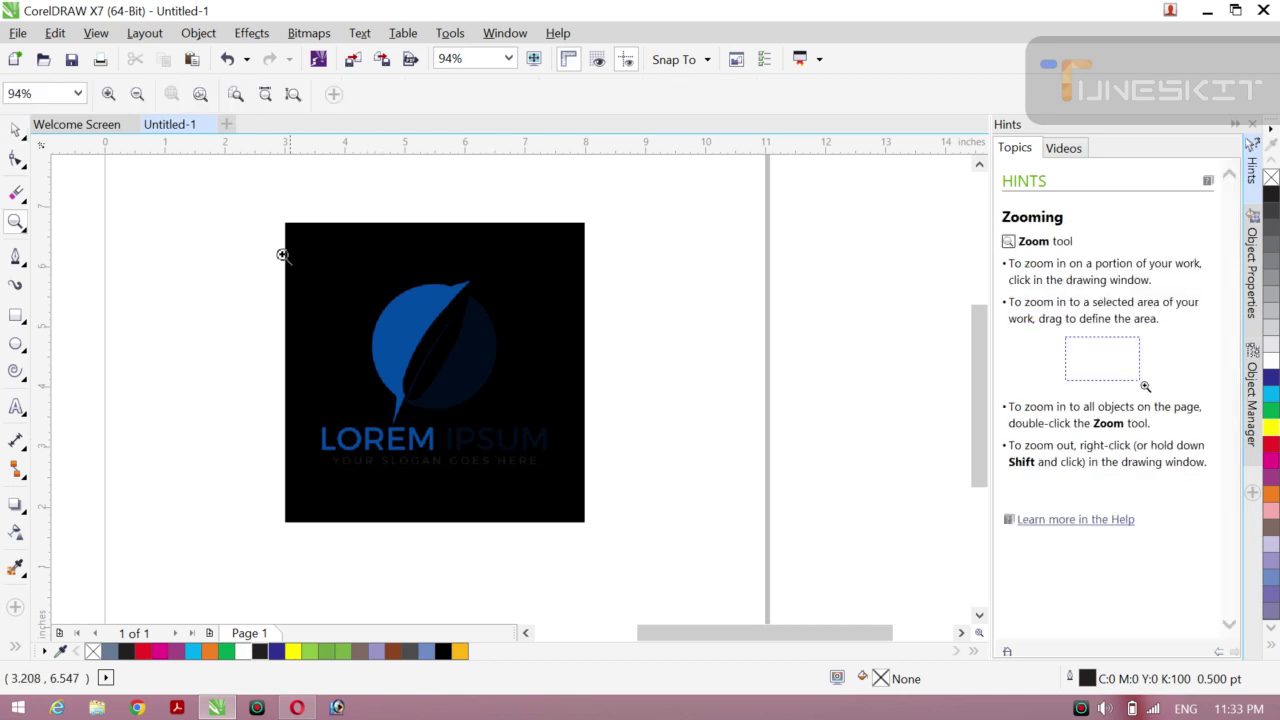
pyautogui.moveTo(285, 260); pyautogui.dragTo(523, 437)
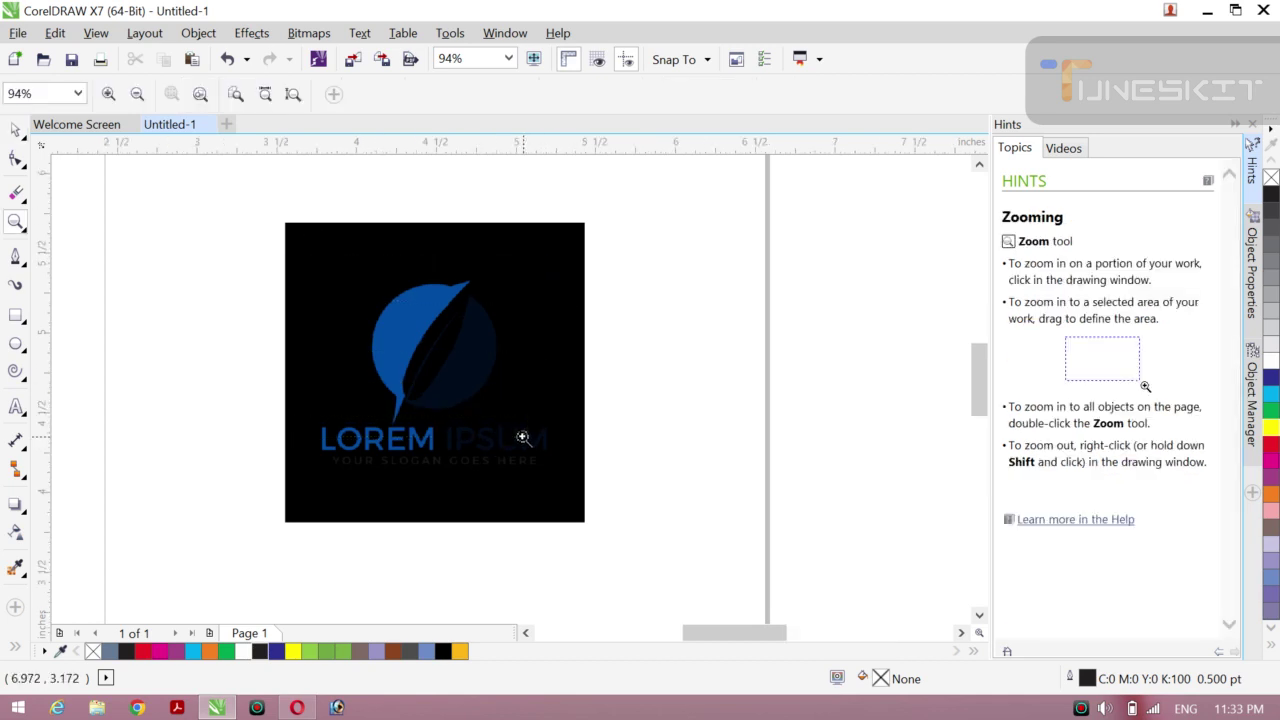
pyautogui.click(25, 140)
pyautogui.click(70, 126)
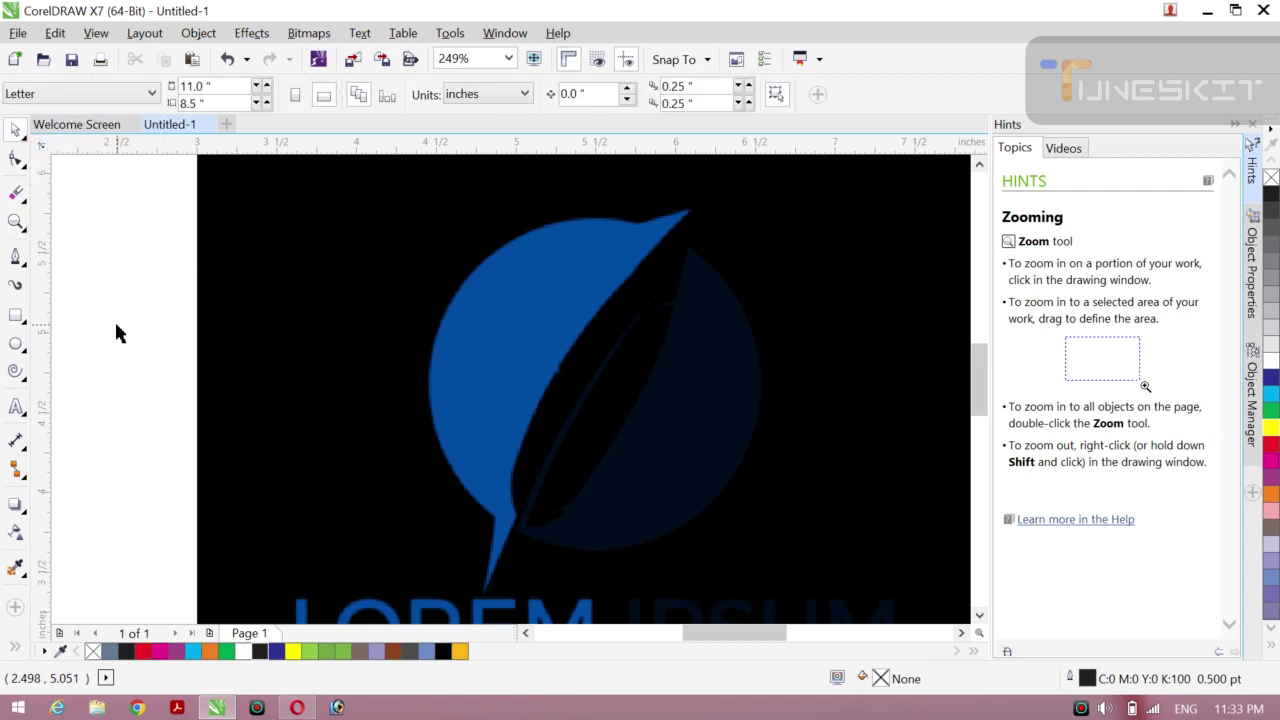
pyautogui.click(17, 257)
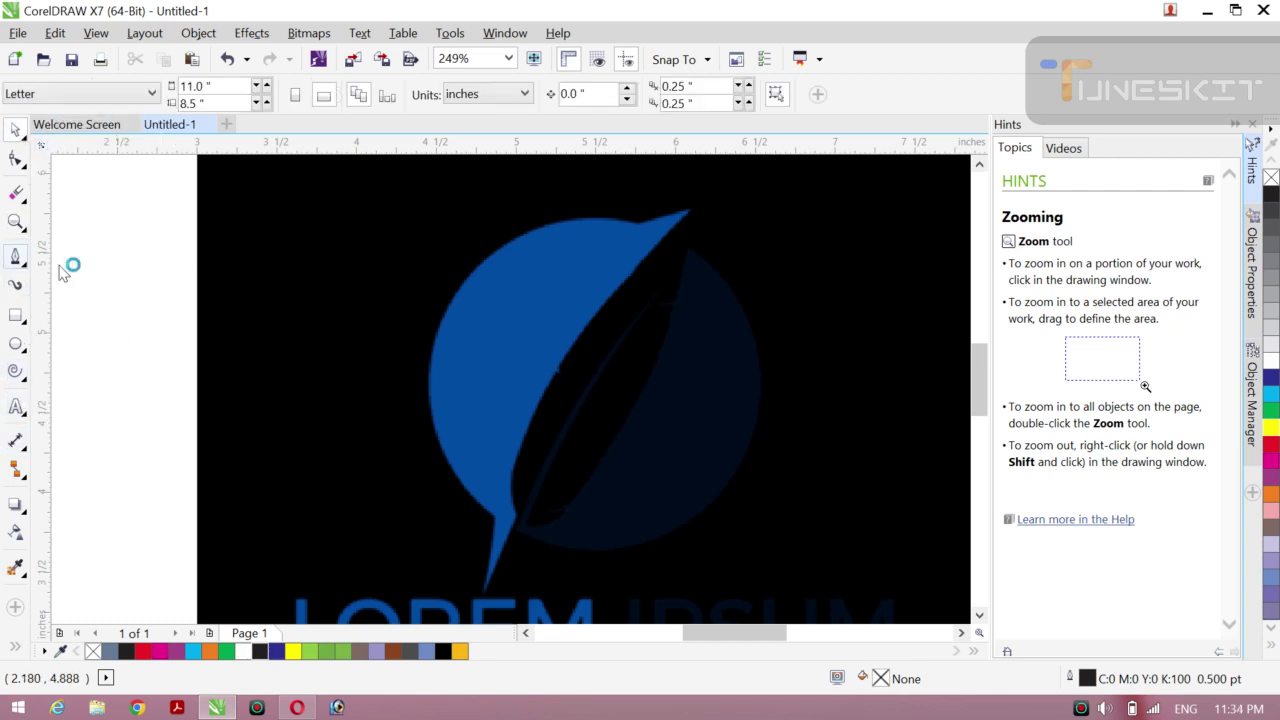
pyautogui.click(688, 214)
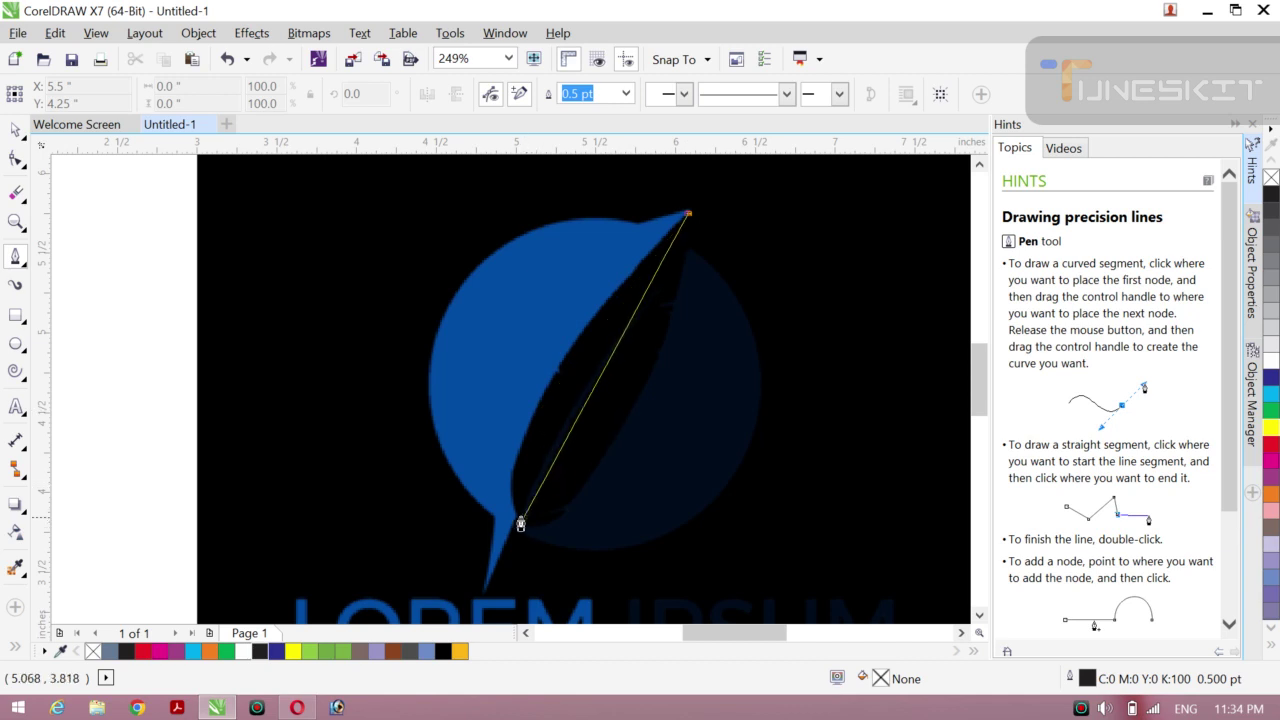
pyautogui.click(512, 467)
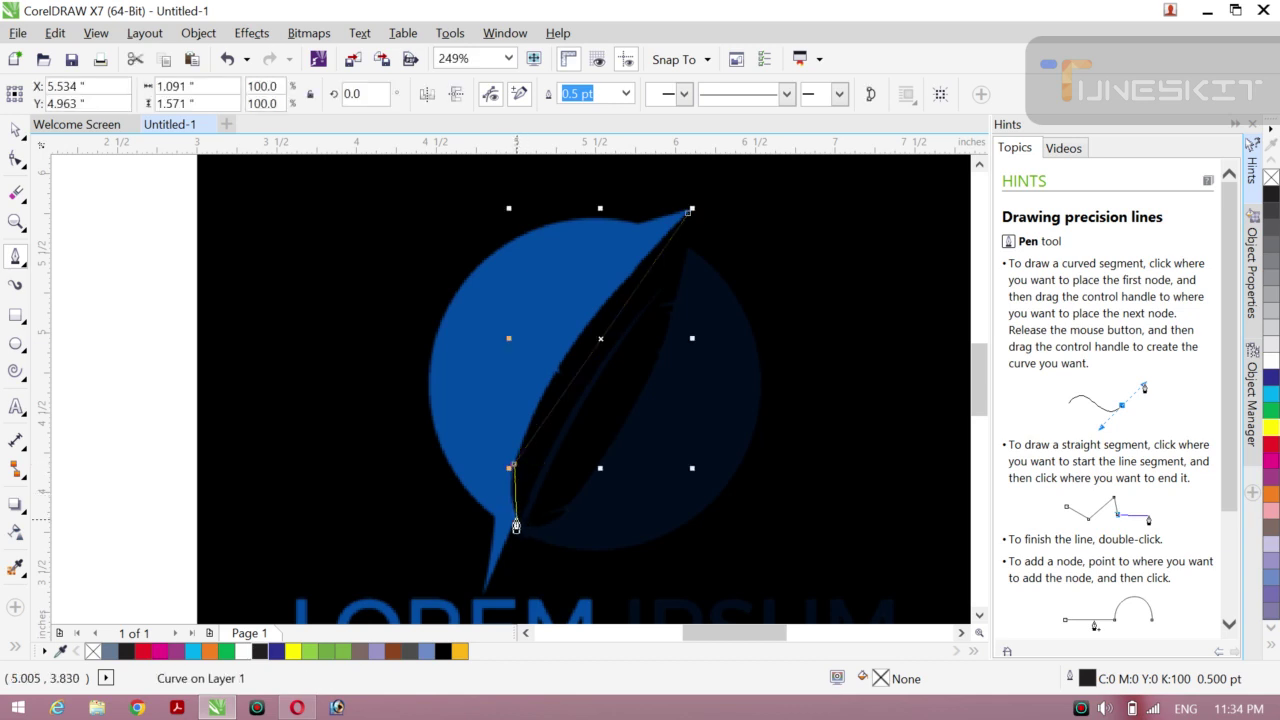
pyautogui.click(514, 521)
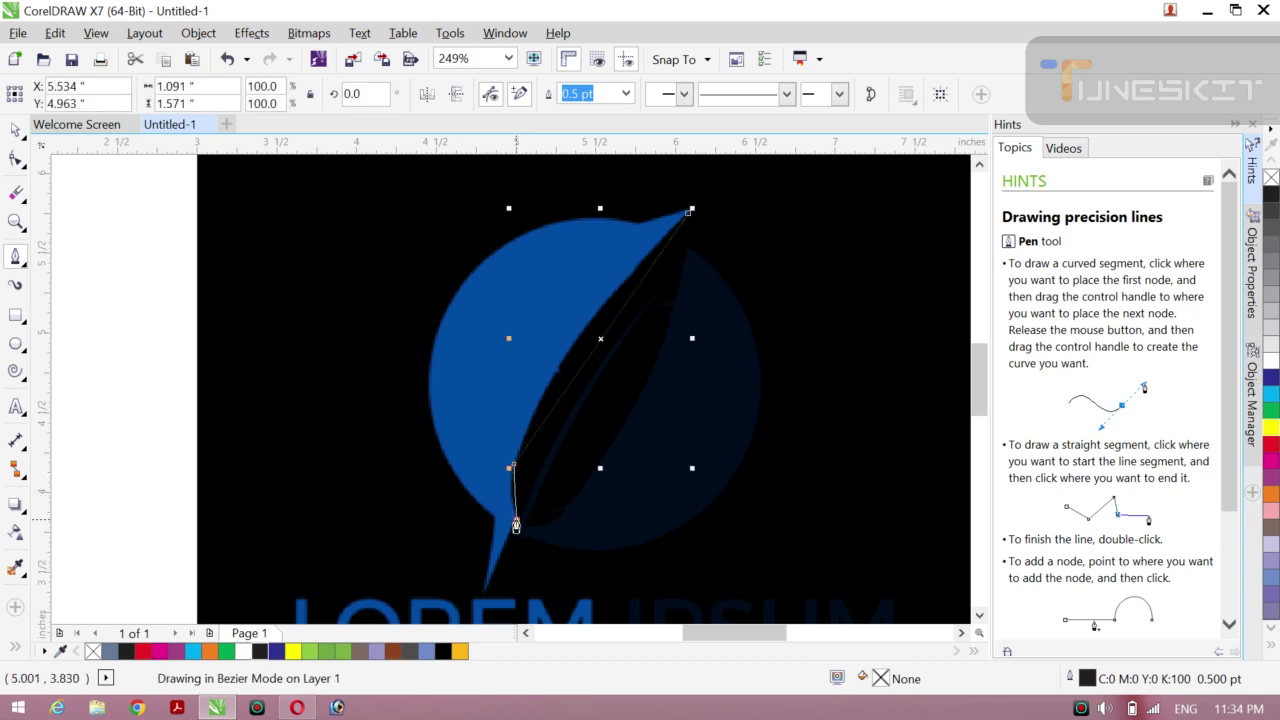
pyautogui.click(486, 595)
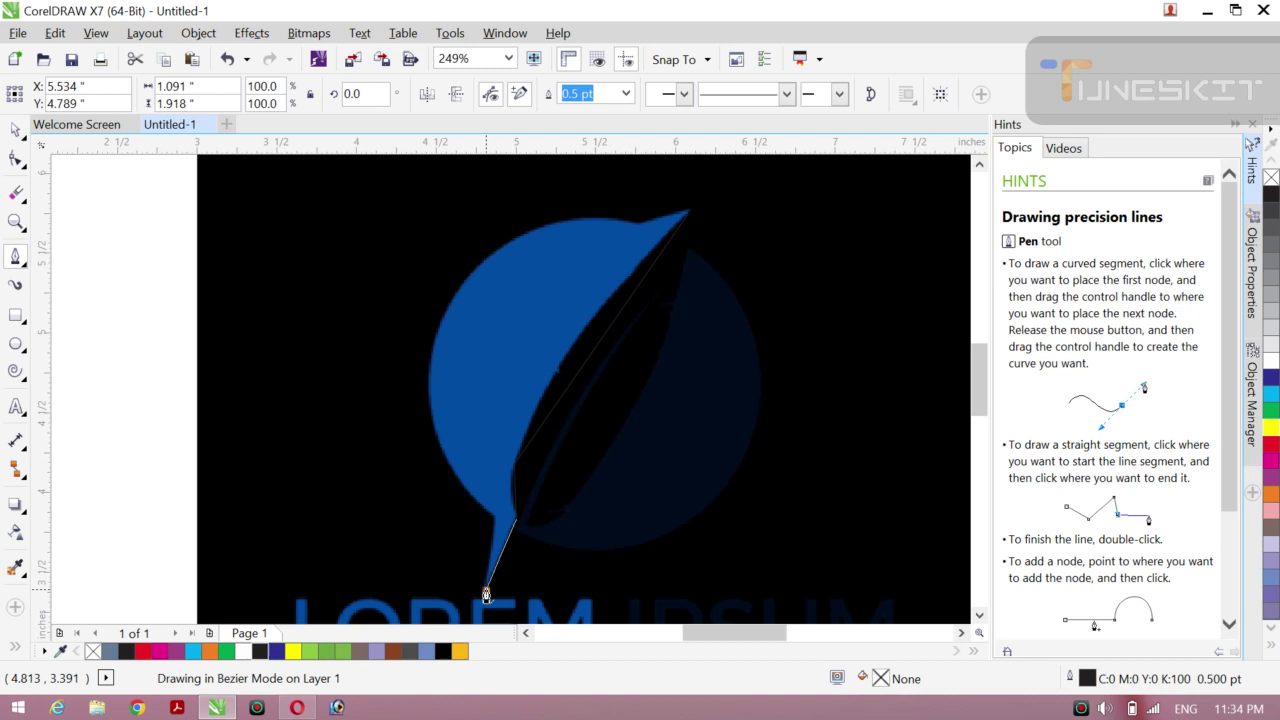
pyautogui.click(496, 518)
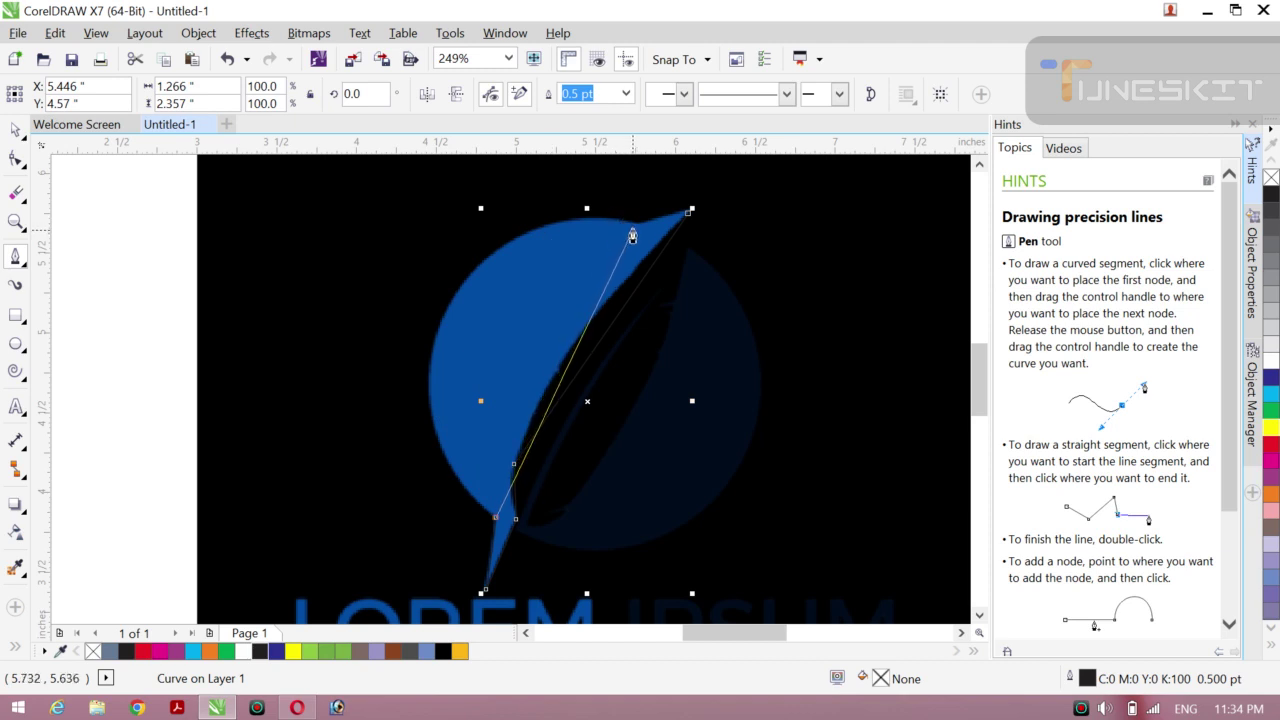
pyautogui.click(634, 228)
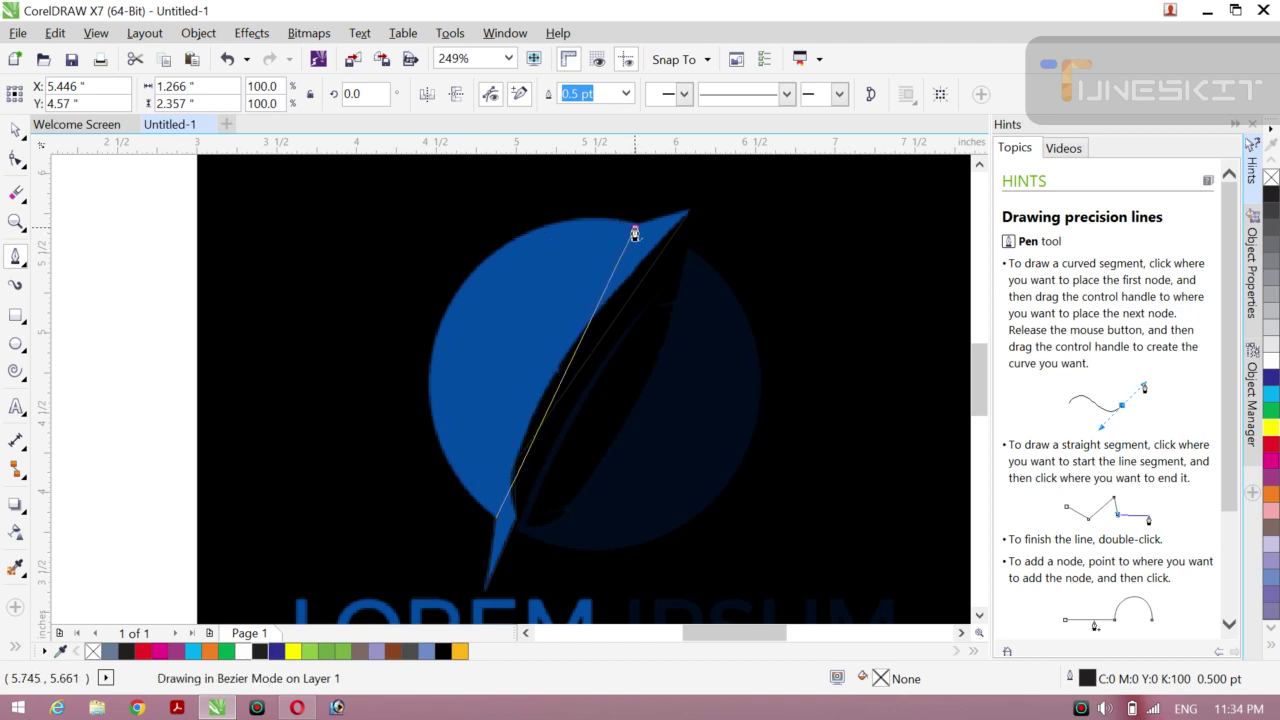
pyautogui.click(688, 212)
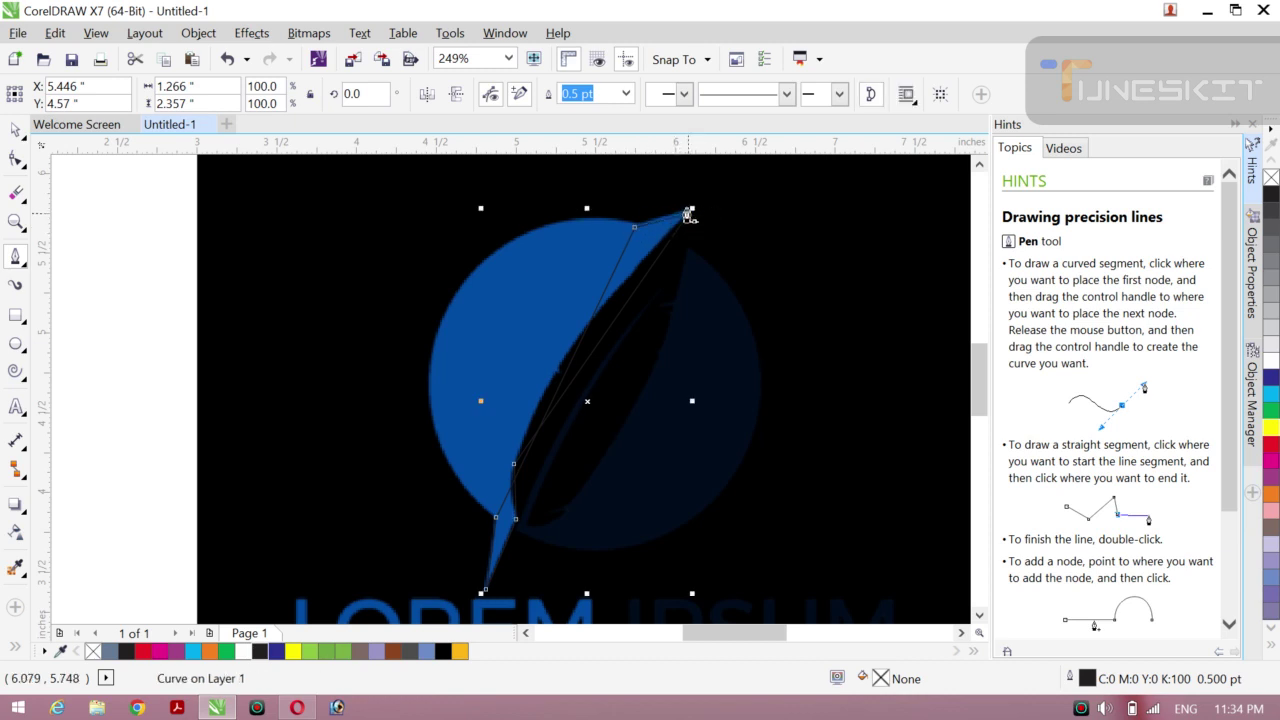
pyautogui.rightClick(1272, 450)
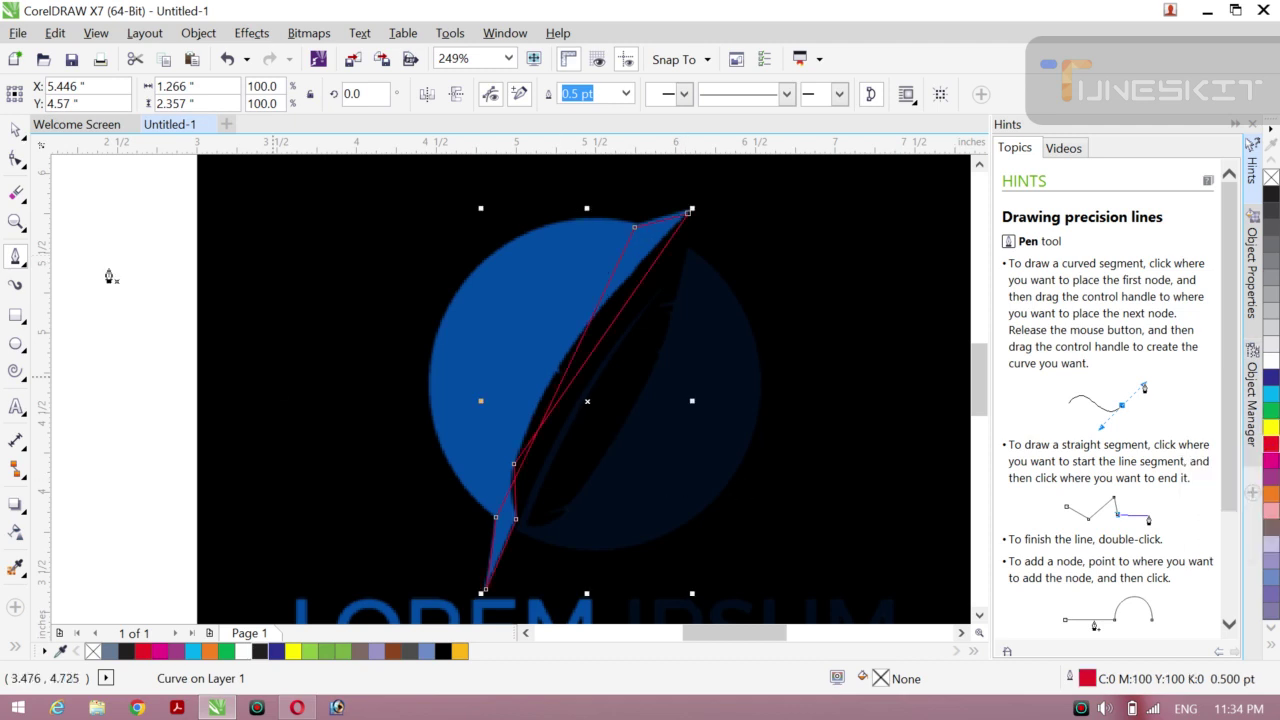
# - Convert the red shape's long outer segment to a curve and pull its upper handle outward toward the blue half's round edge
pyautogui.click(15, 162)
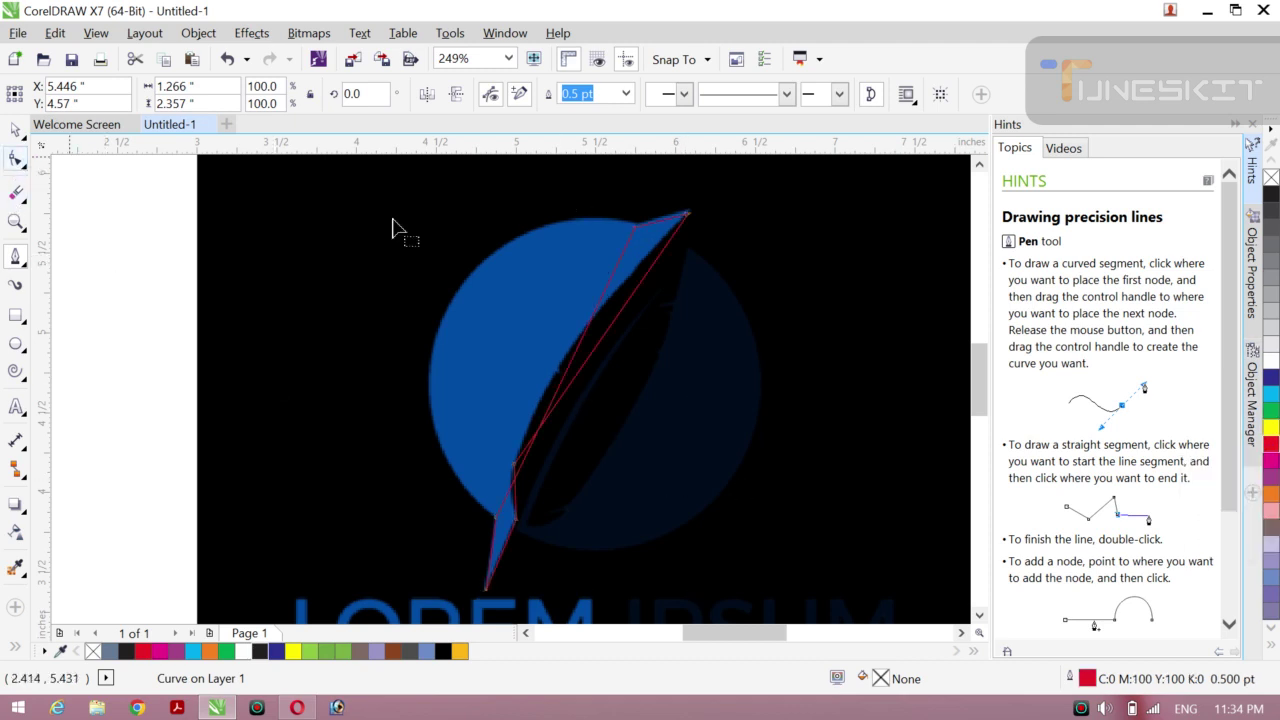
pyautogui.rightClick(575, 360)
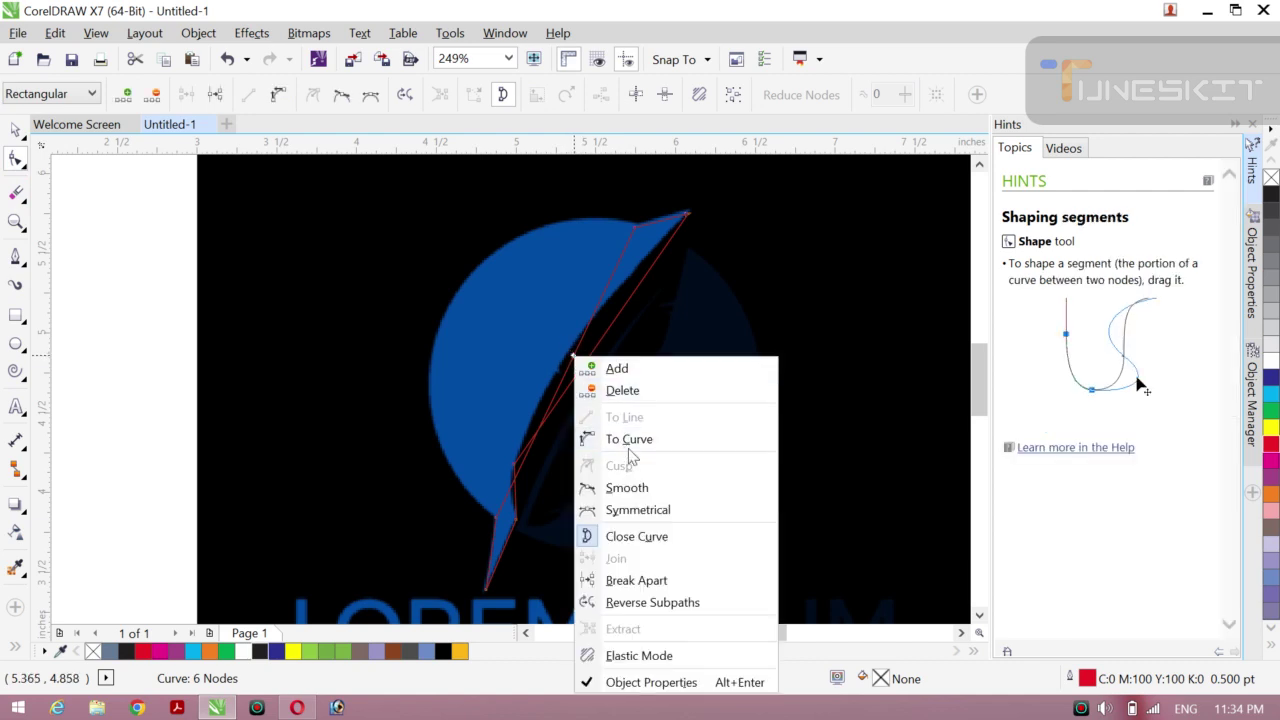
pyautogui.click(622, 440)
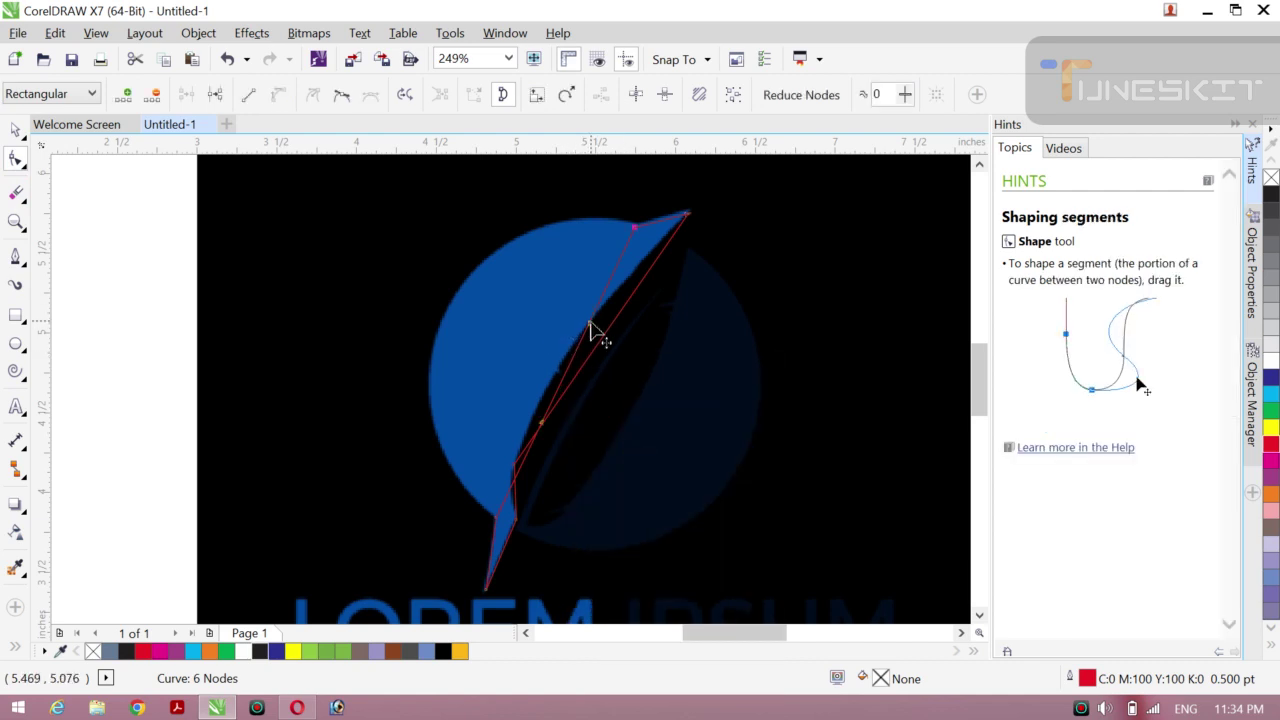
pyautogui.moveTo(591, 325); pyautogui.dragTo(444, 294)
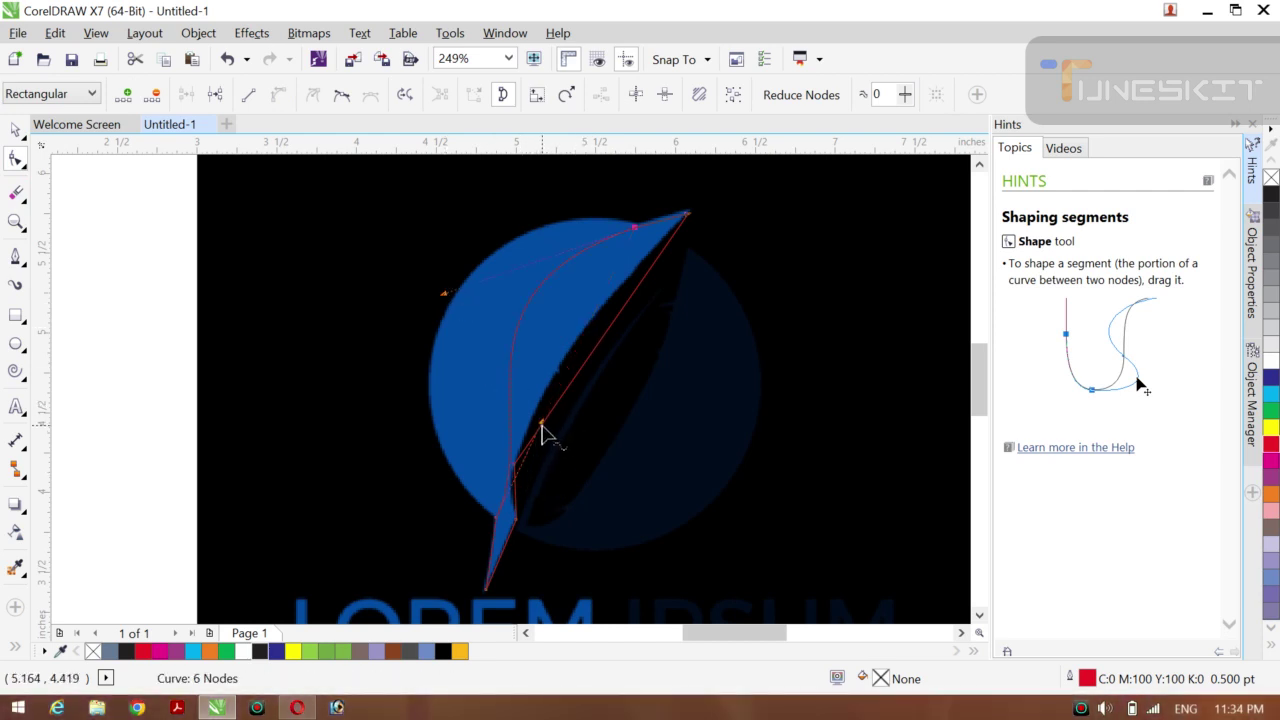
# - Adjust both handles of the outer curve until it follows the round edge of the blue half
pyautogui.click(494, 434)
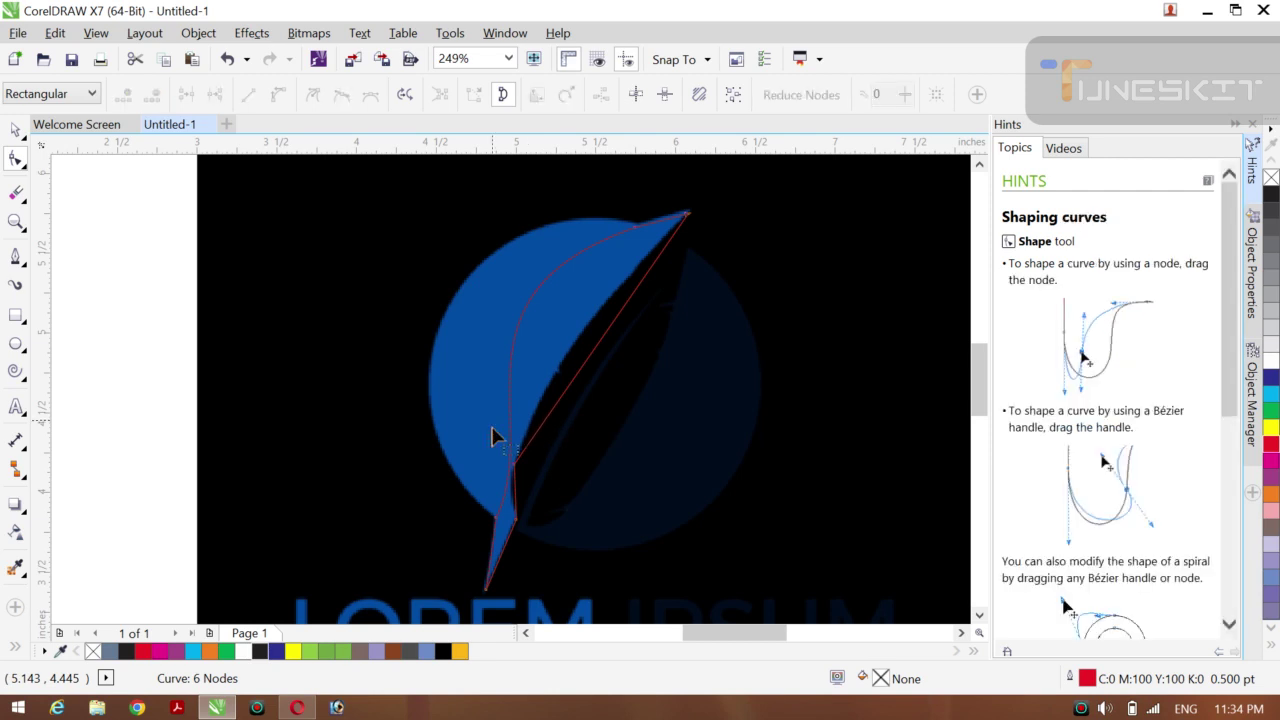
pyautogui.click(496, 518)
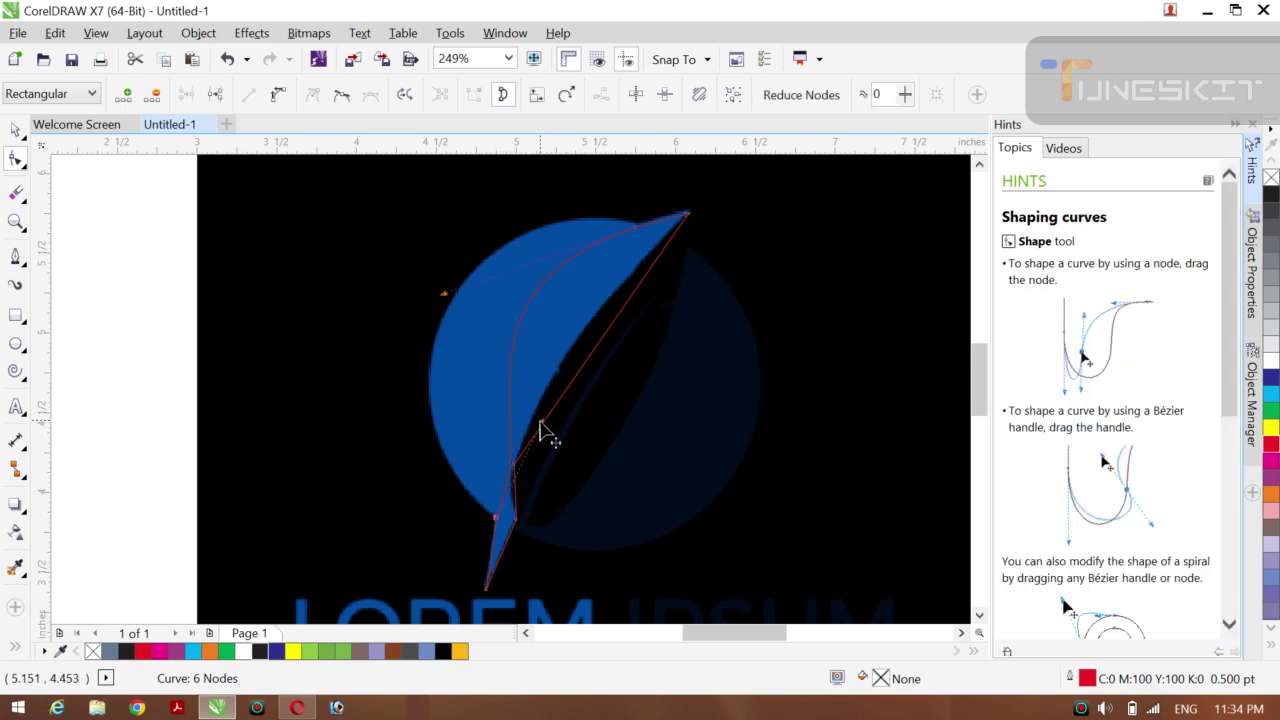
pyautogui.moveTo(539, 421); pyautogui.dragTo(406, 362)
pyautogui.moveTo(443, 297); pyautogui.dragTo(432, 236)
pyautogui.moveTo(406, 362); pyautogui.dragTo(374, 409)
pyautogui.click(431, 234)
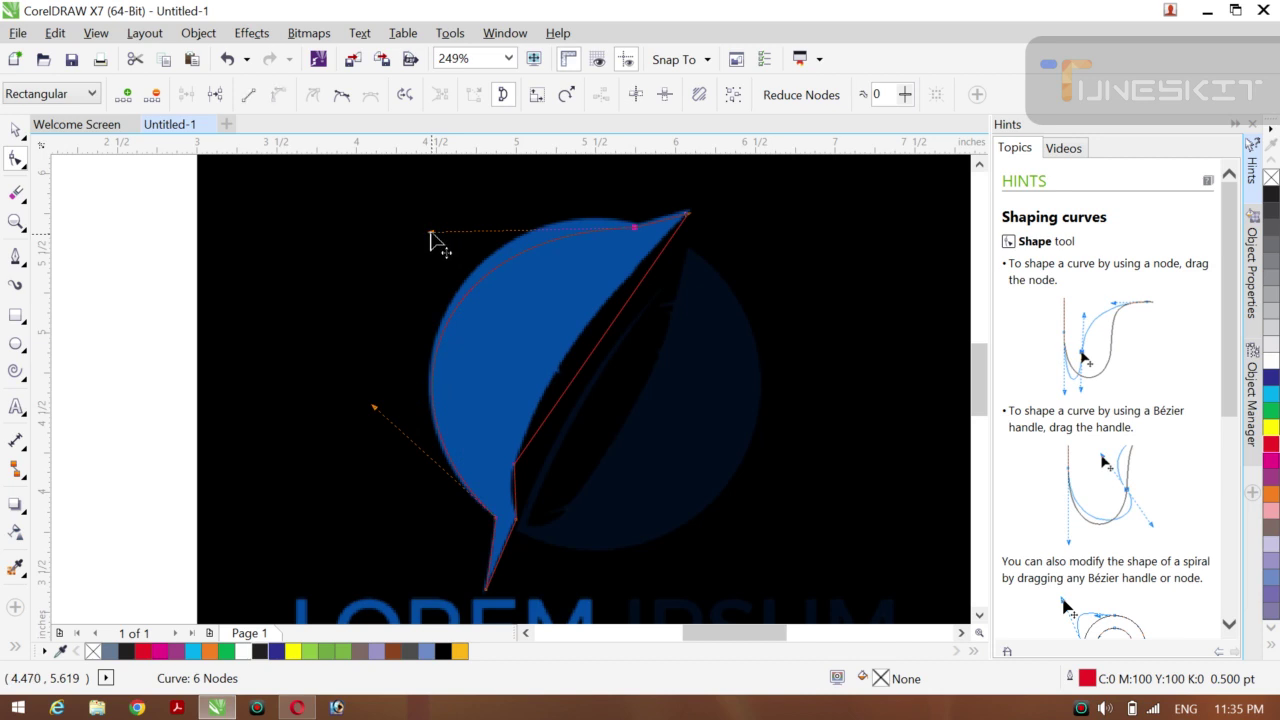
pyautogui.moveTo(431, 234); pyautogui.dragTo(431, 202)
pyautogui.moveTo(635, 229); pyautogui.dragTo(635, 229)
pyautogui.moveTo(433, 204); pyautogui.dragTo(459, 186)
pyautogui.moveTo(373, 409); pyautogui.dragTo(358, 410)
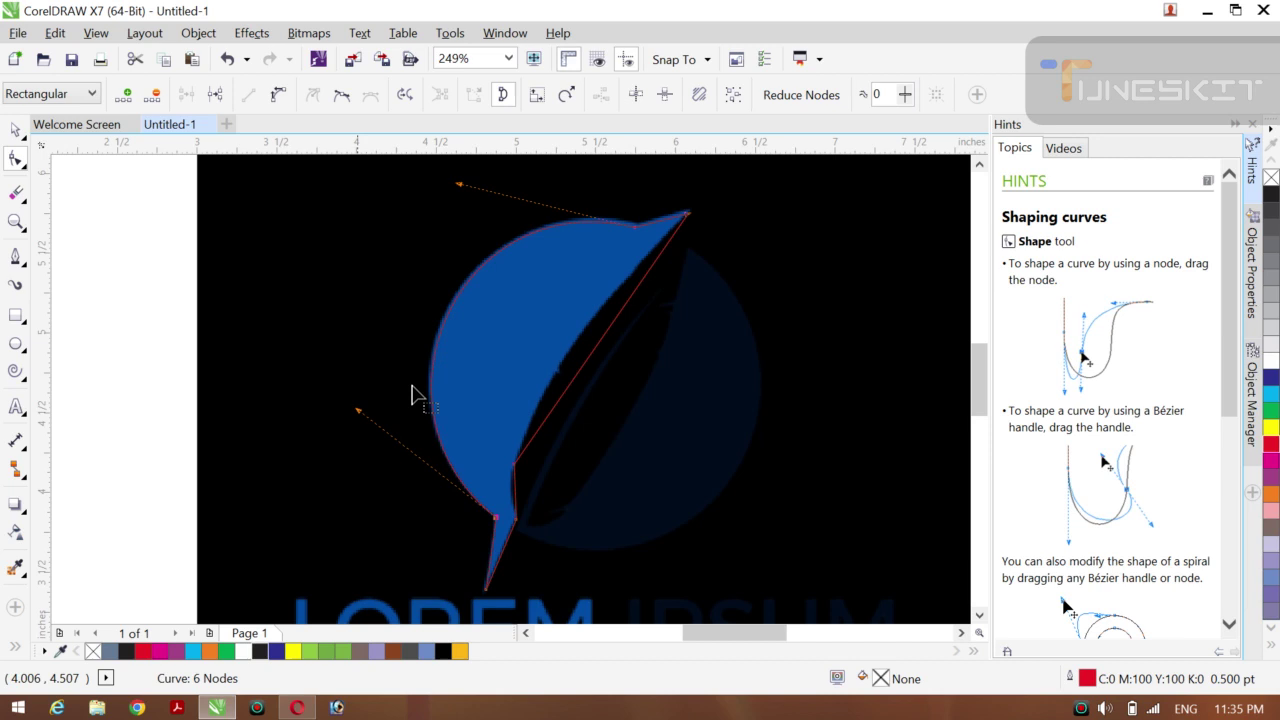
# - Convert the short inner segment above the blue tail to a curve and bend it to match the artwork's edge
pyautogui.rightClick(517, 502)
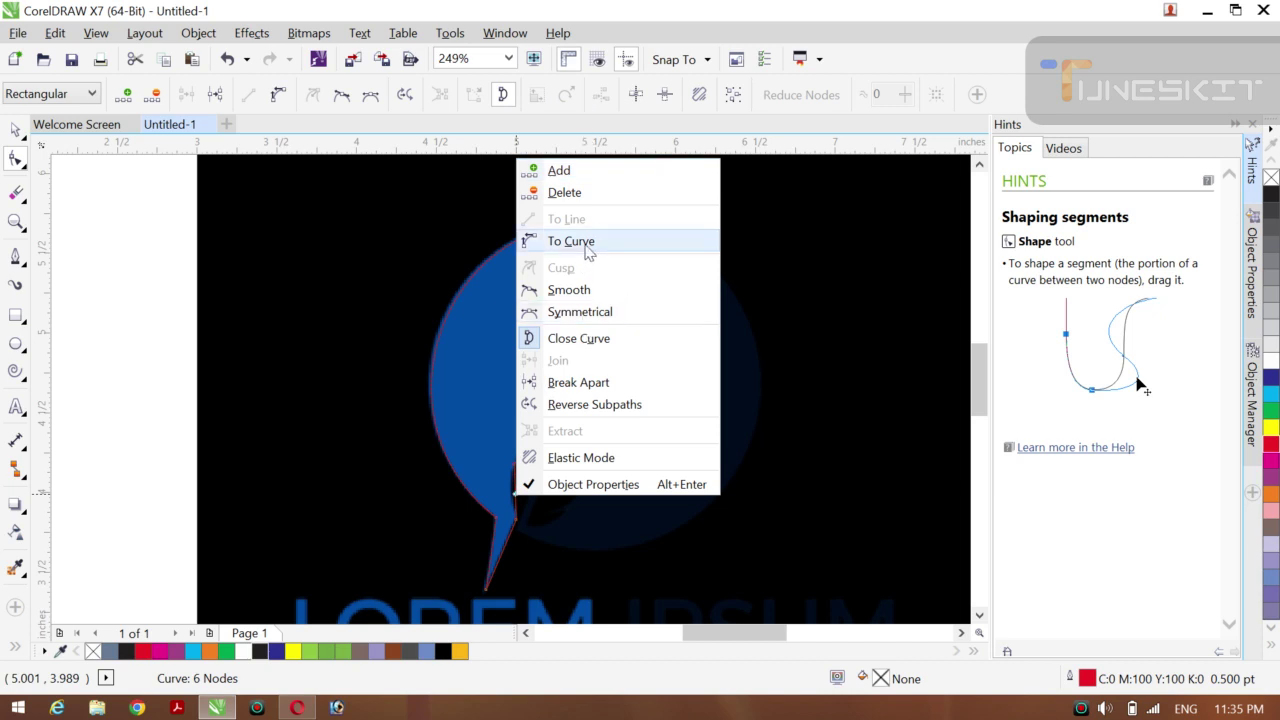
pyautogui.click(571, 242)
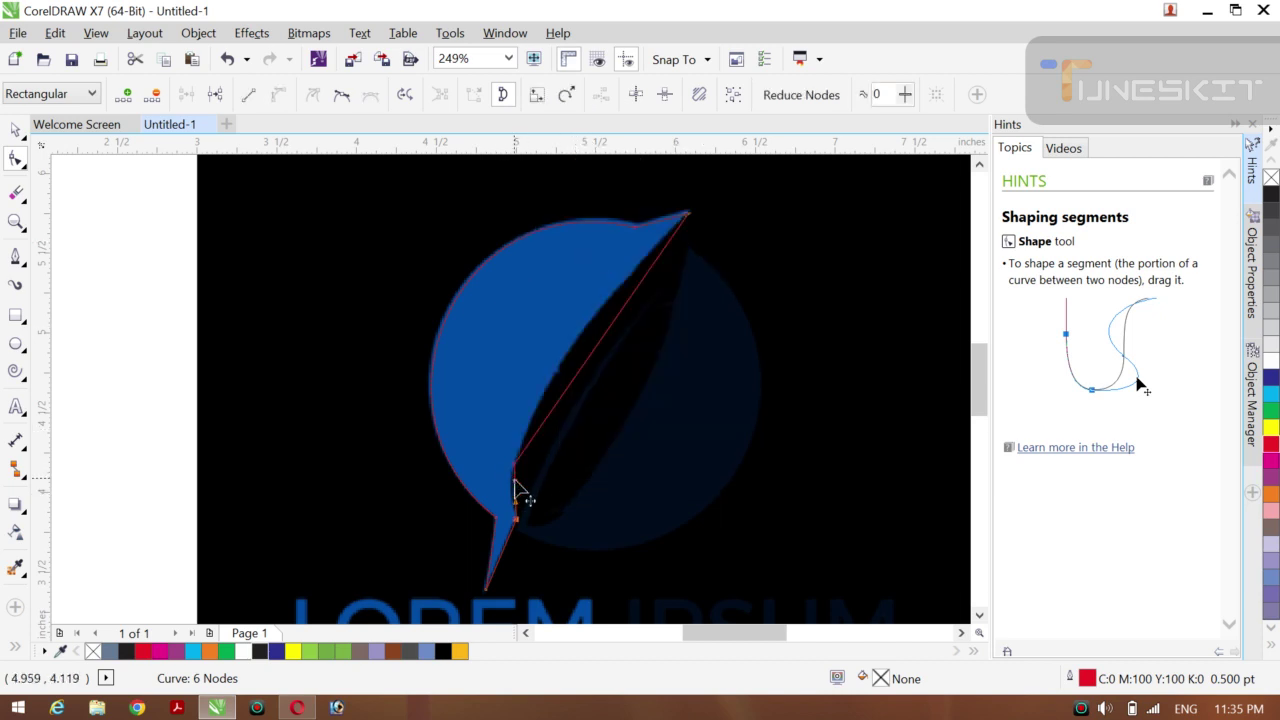
pyautogui.moveTo(516, 488); pyautogui.dragTo(516, 516)
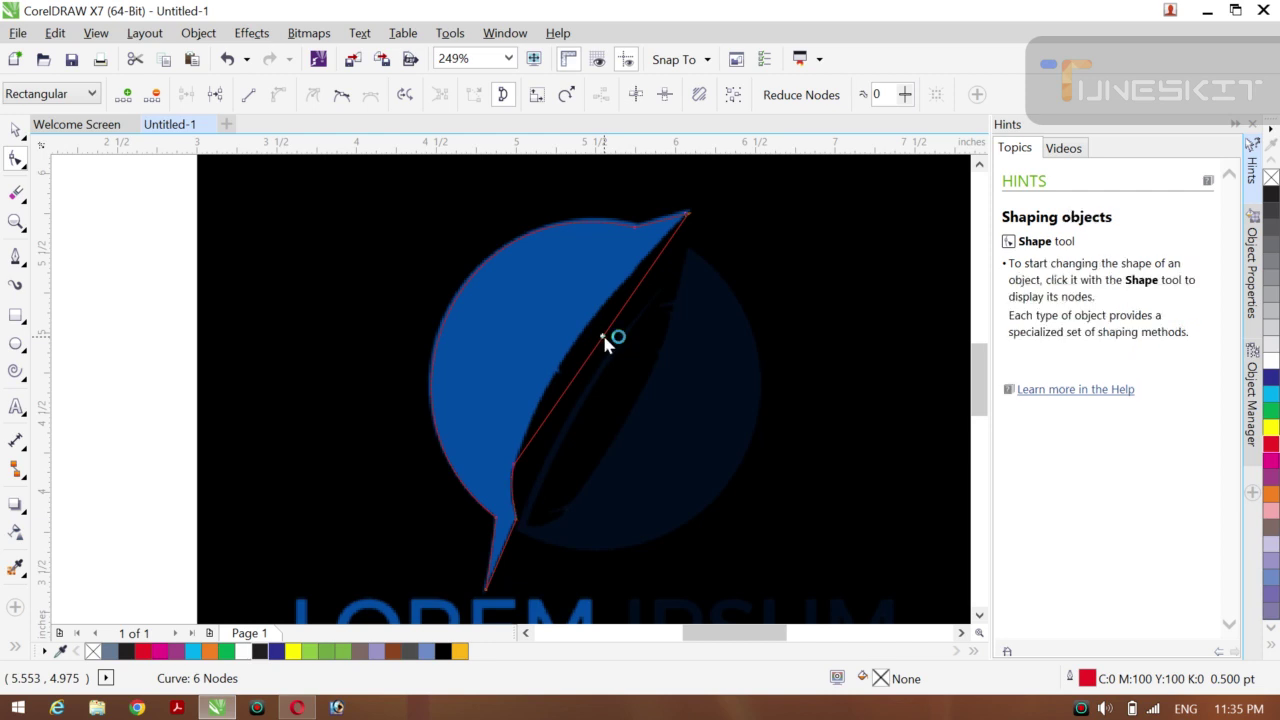
# - Convert the long inner segment to a curve, fit it to the blue half's inner edge, and leave everything deselected
pyautogui.rightClick(603, 338)
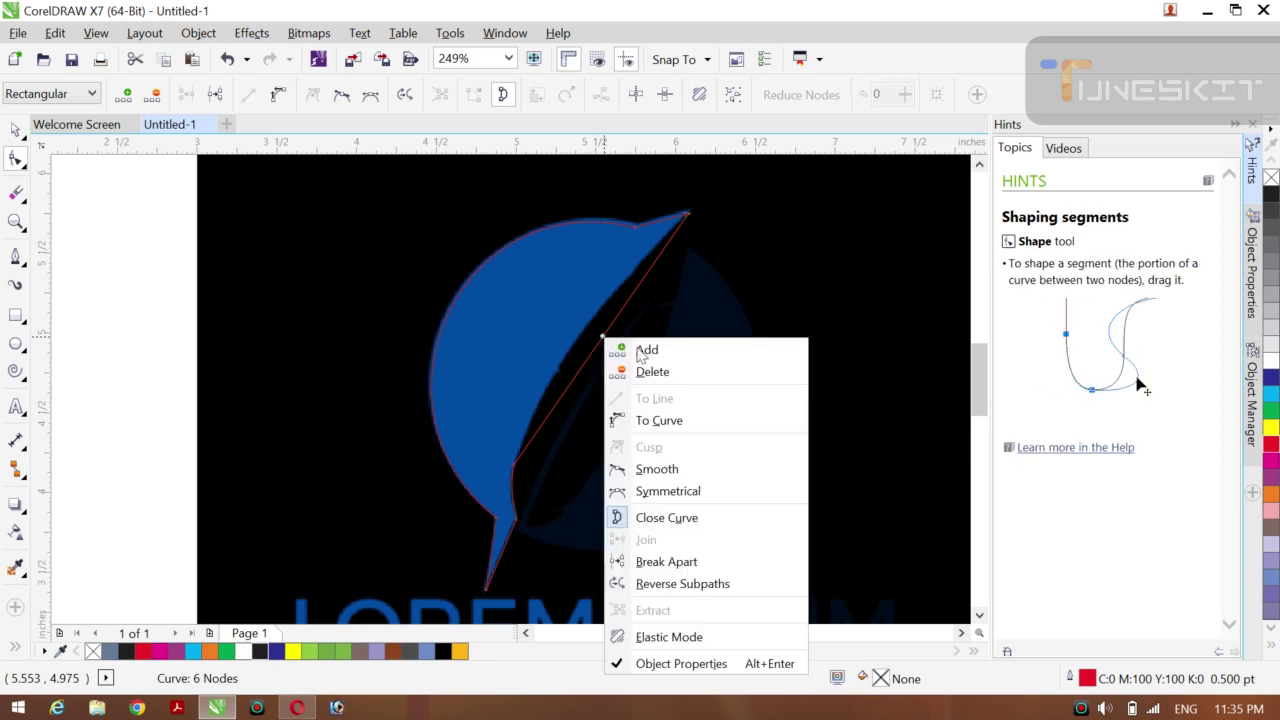
pyautogui.click(655, 422)
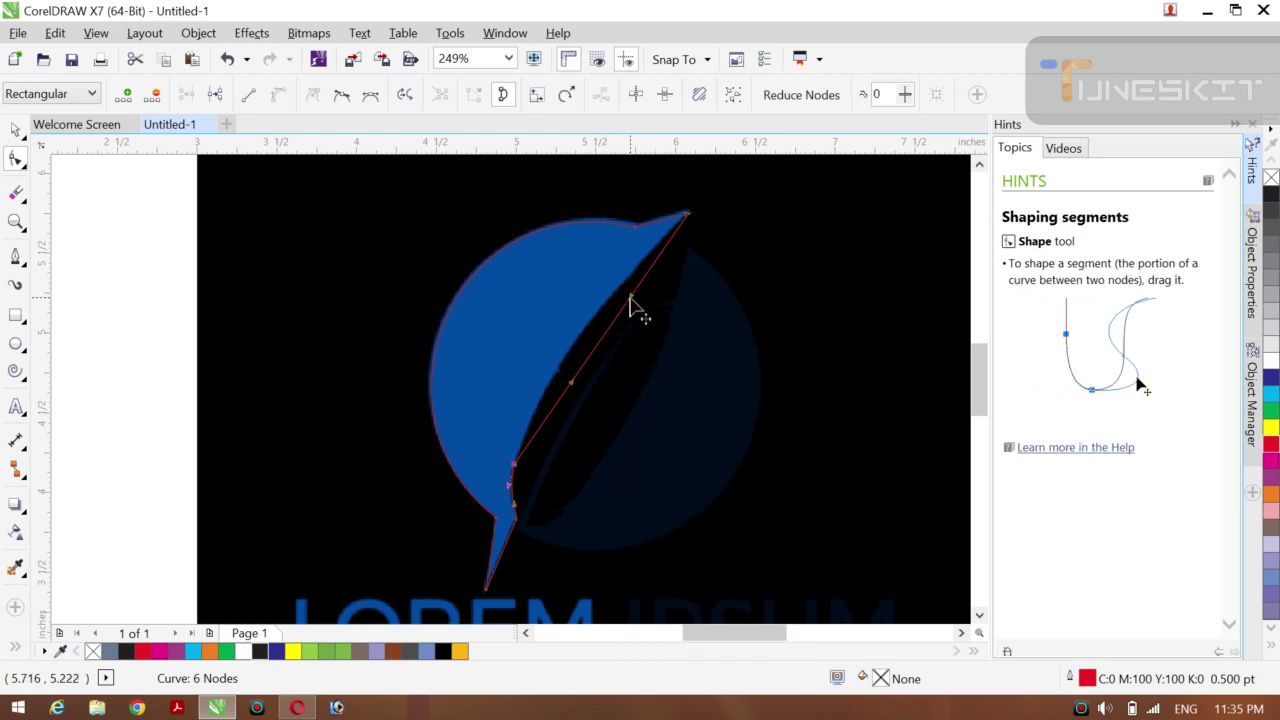
pyautogui.click(603, 305)
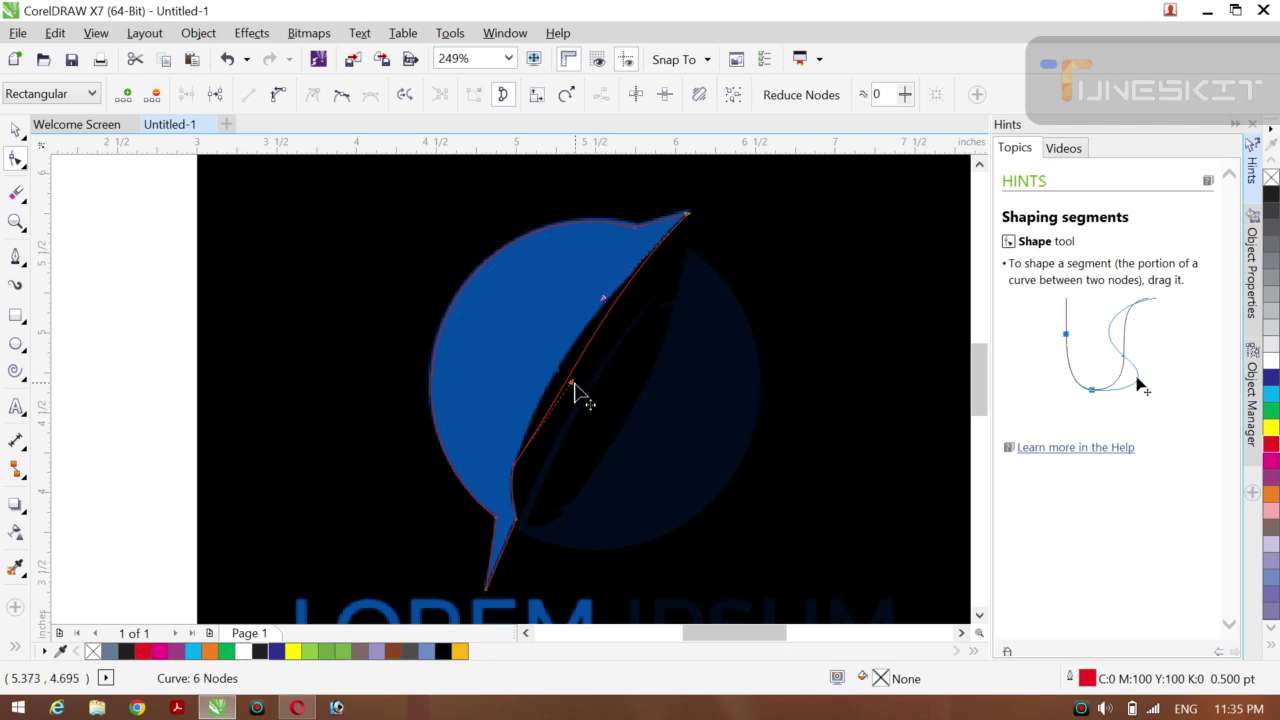
pyautogui.moveTo(572, 392); pyautogui.dragTo(587, 268)
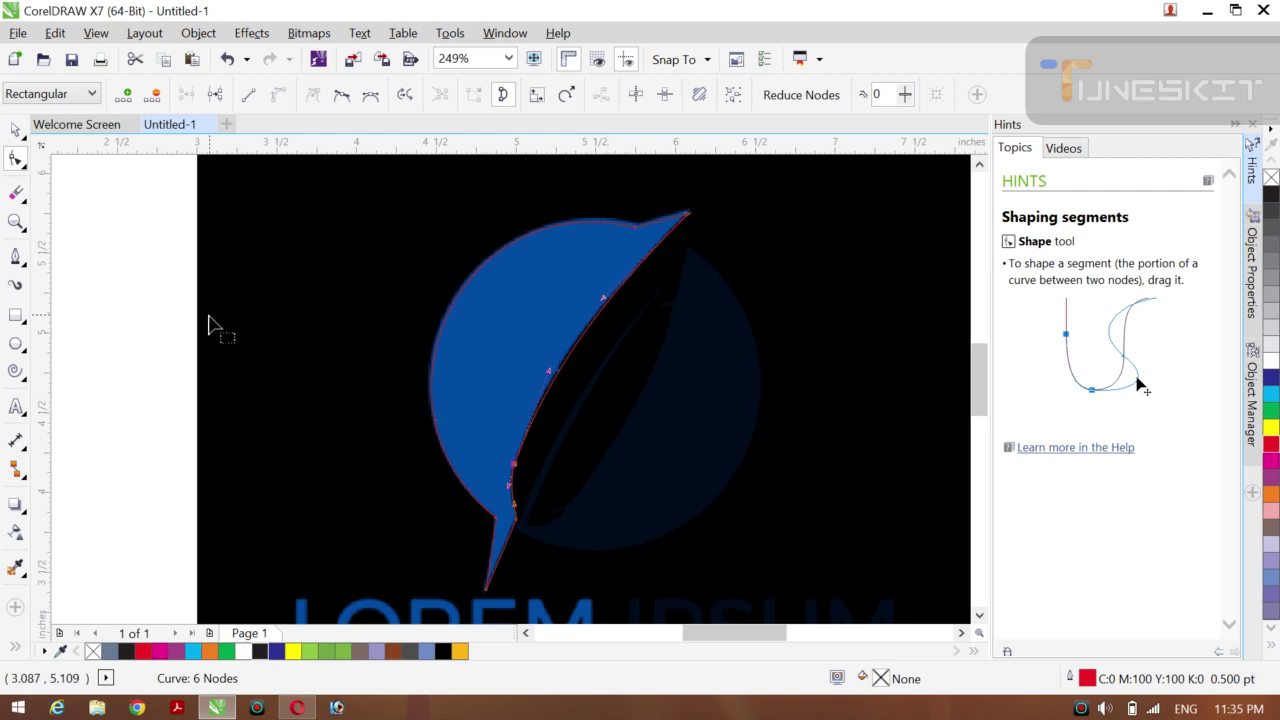
pyautogui.click(28, 143)
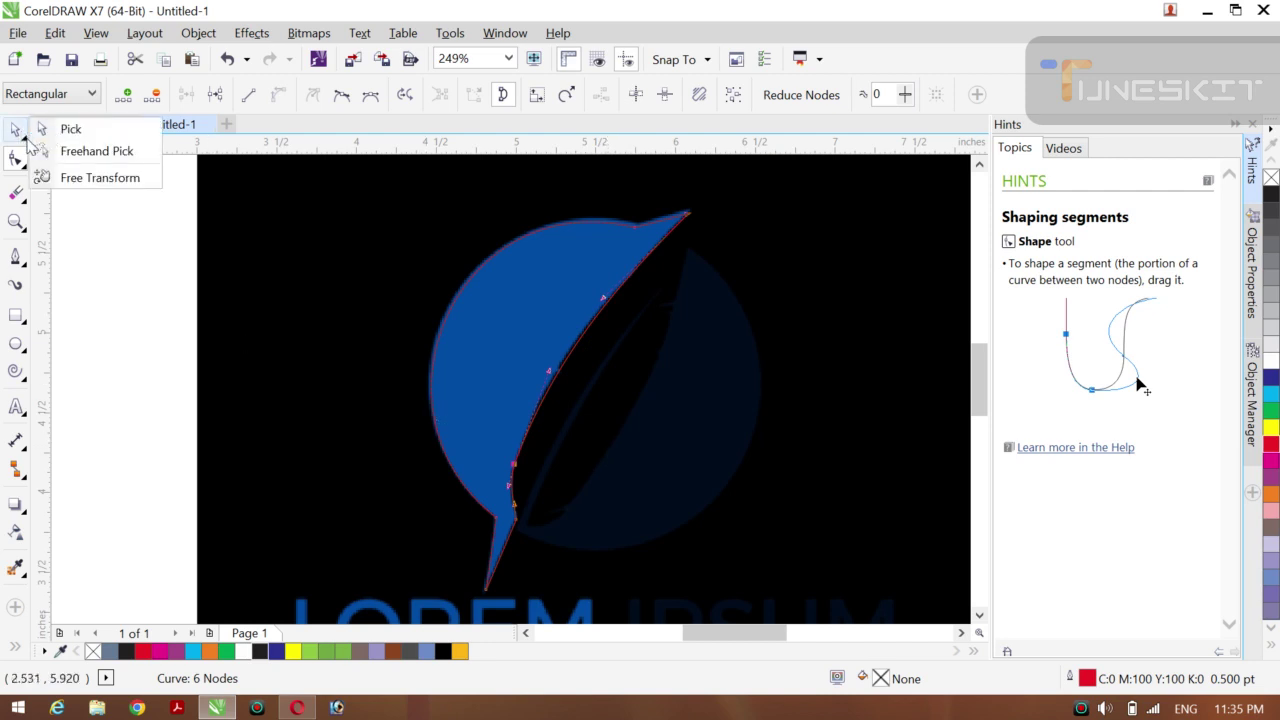
pyautogui.click(63, 128)
pyautogui.click(155, 313)
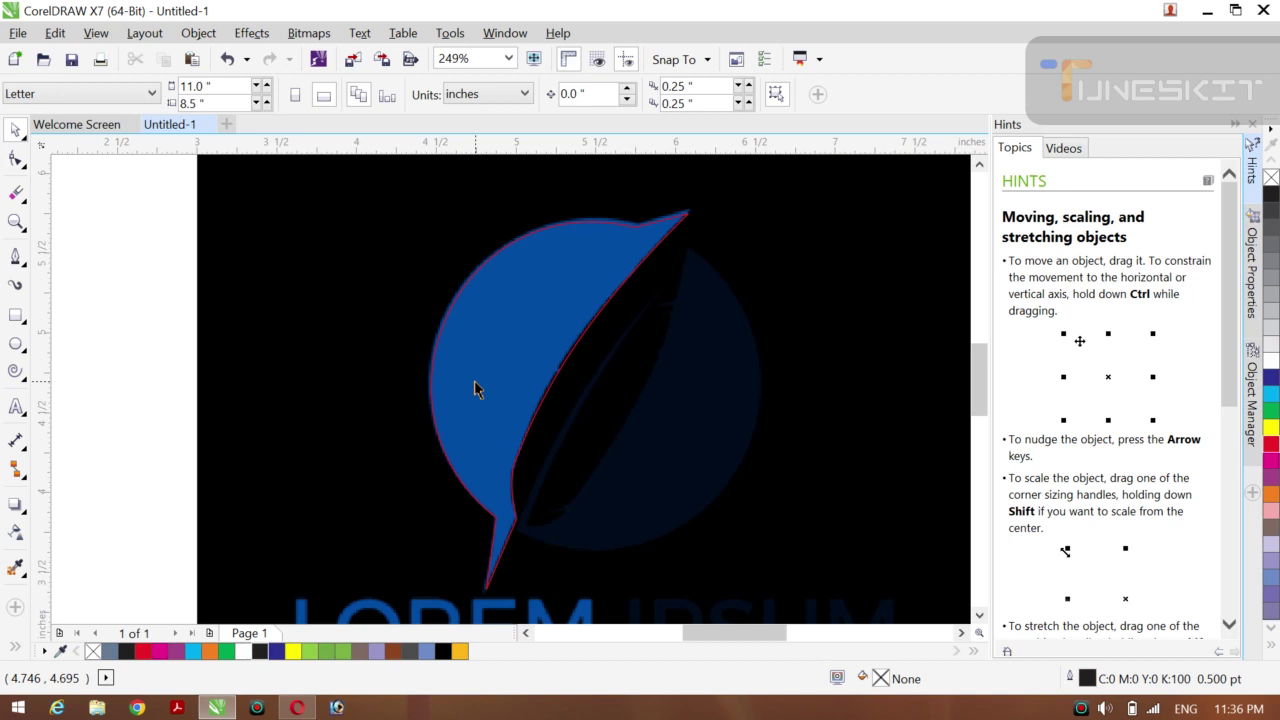
pyautogui.click(640, 470)
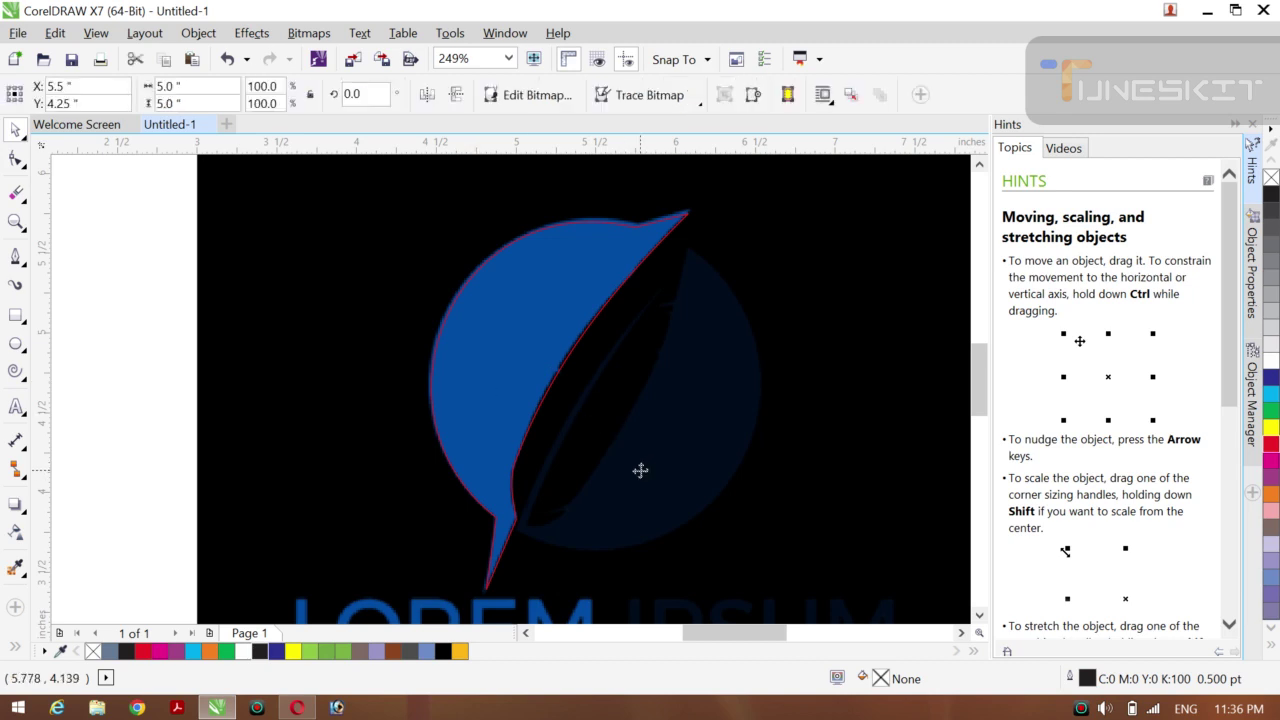
pyautogui.click(111, 451)
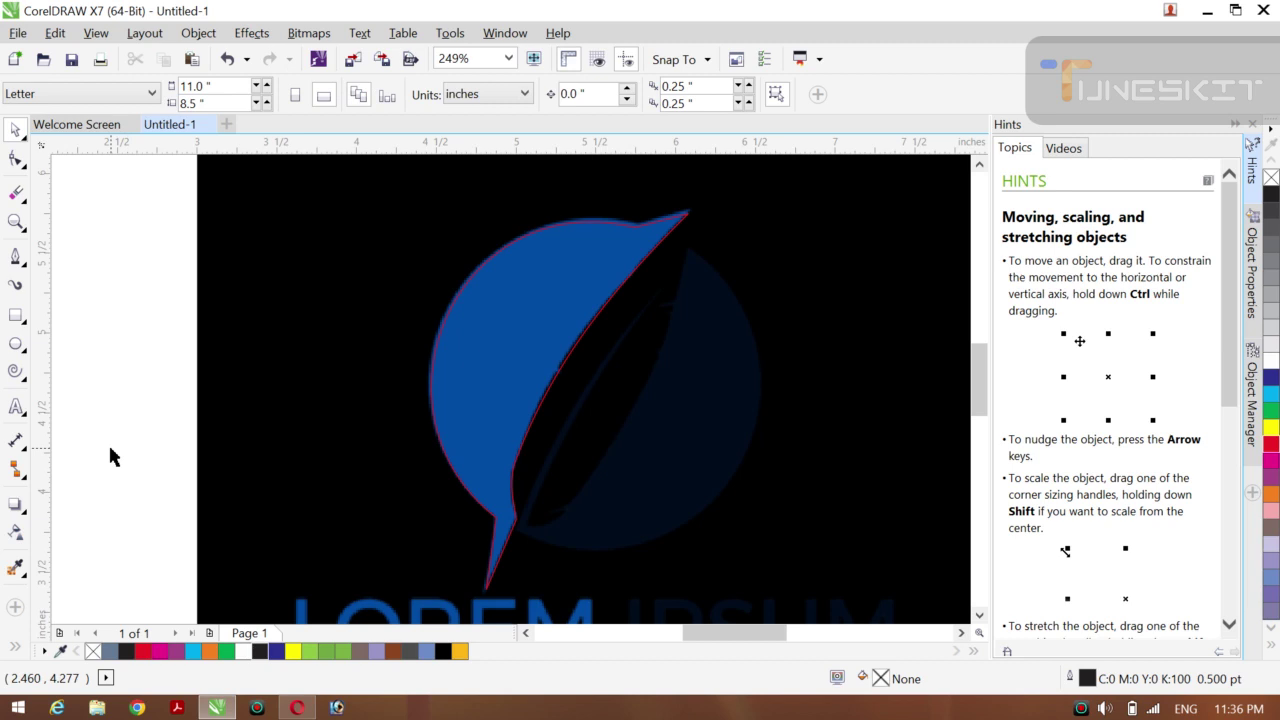
# - Draw a straight red line spanning about 1.07 by 1.72 inches between the upper and lower tips of the emblem's dark right half
pyautogui.click(15, 257)
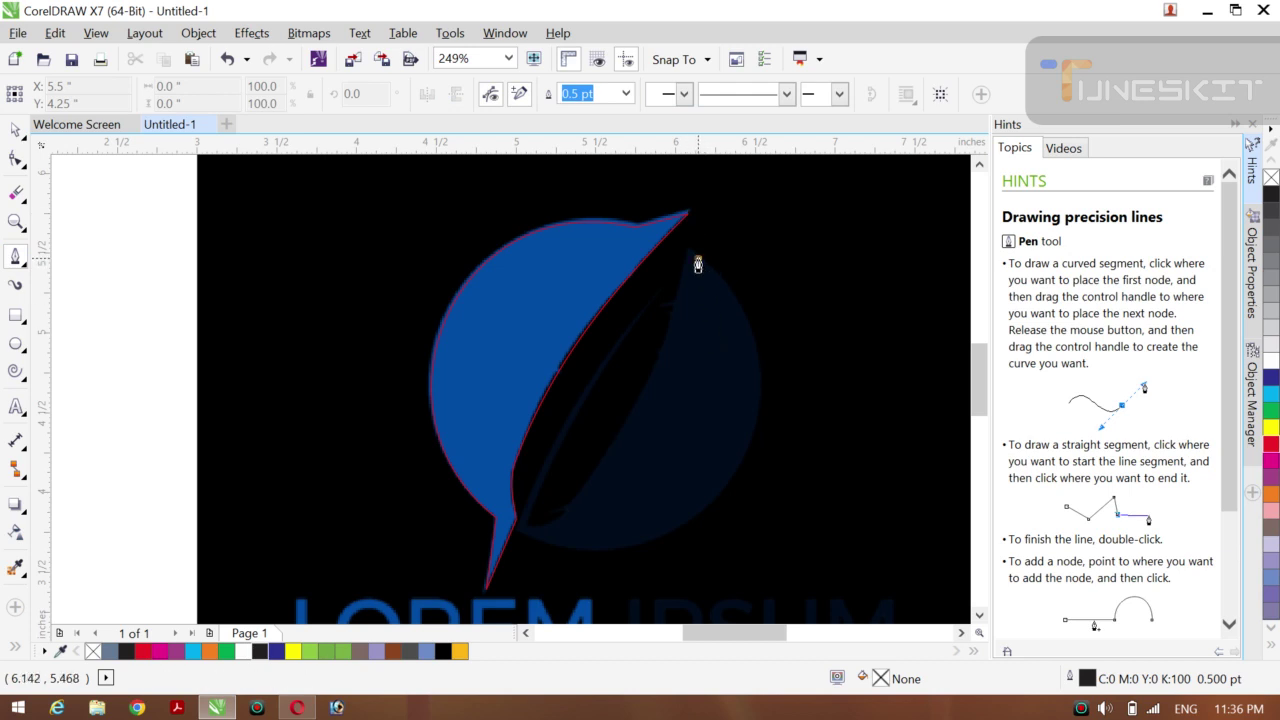
pyautogui.click(697, 260)
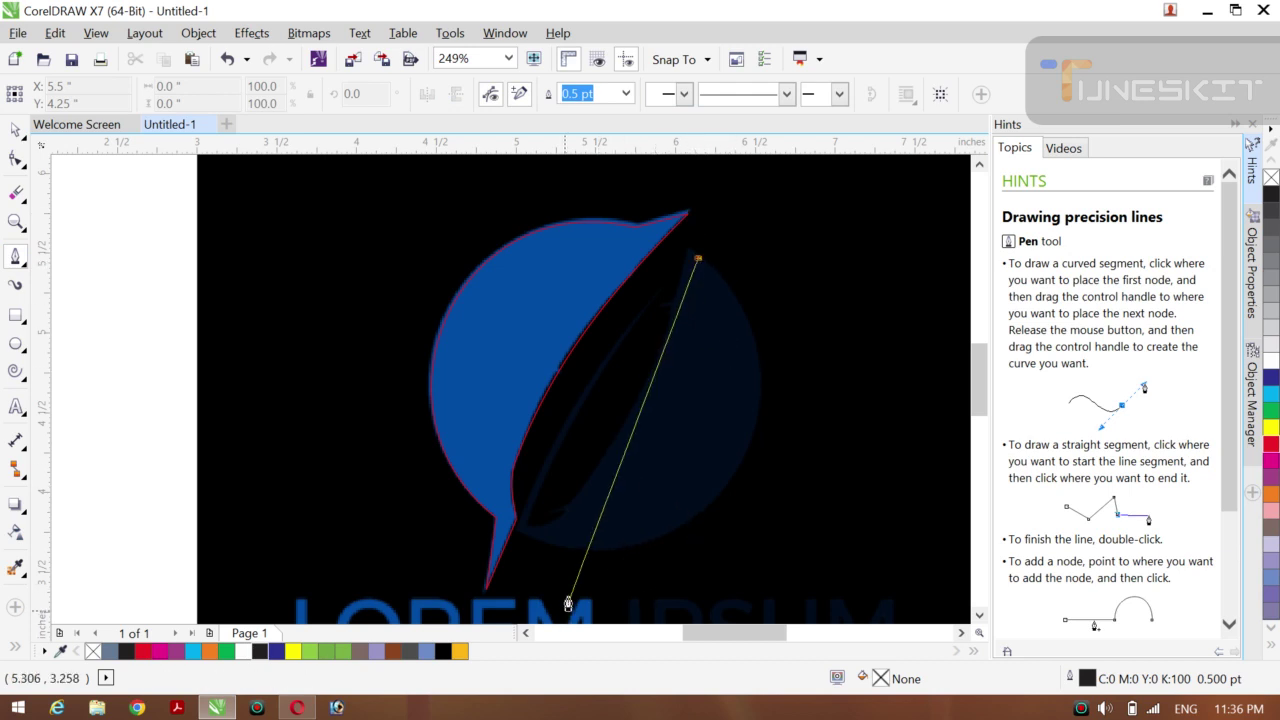
pyautogui.doubleClick(527, 538)
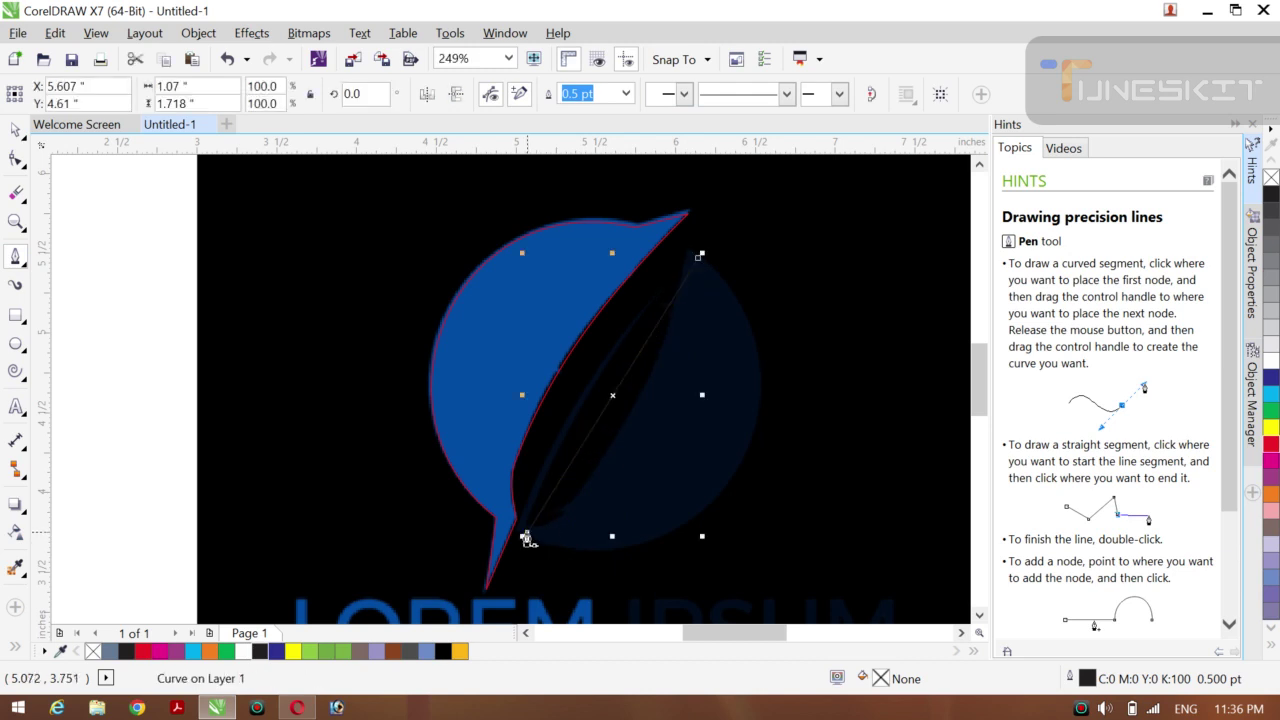
pyautogui.rightClick(1269, 447)
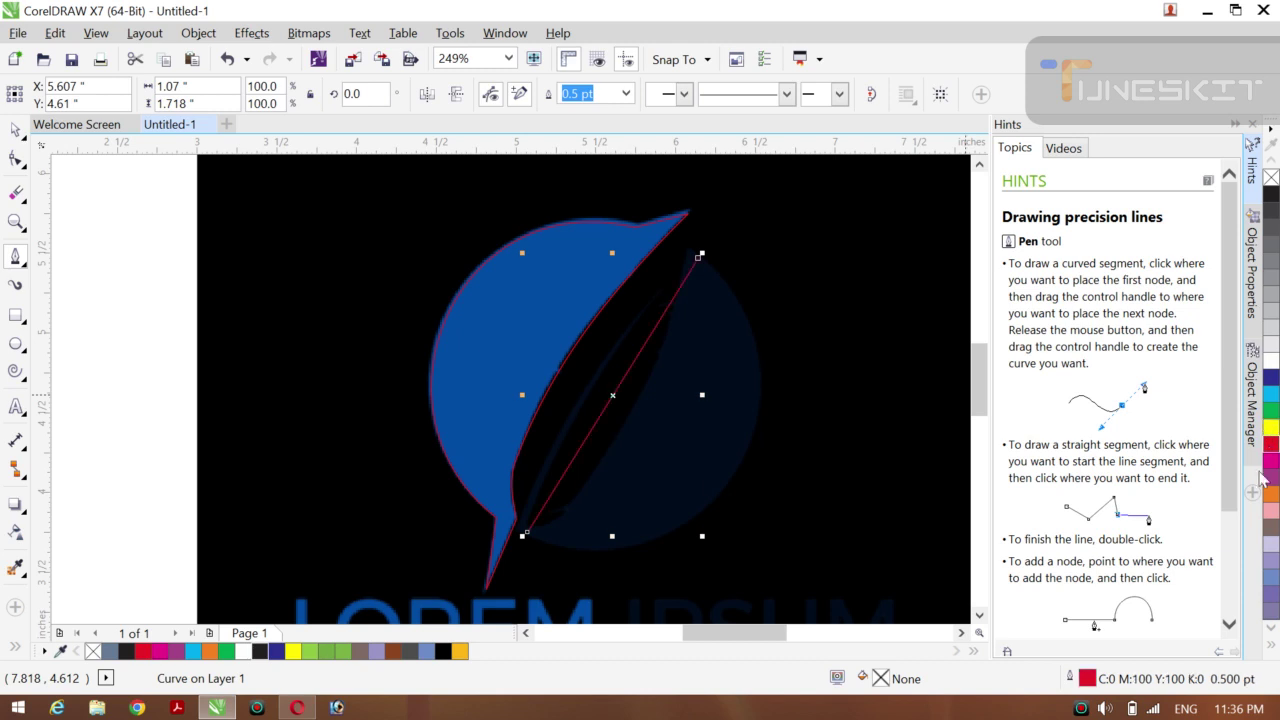
# - Convert the red line across the dark right half to a curve and shape its handles to follow the half's round outer edge
pyautogui.click(15, 160)
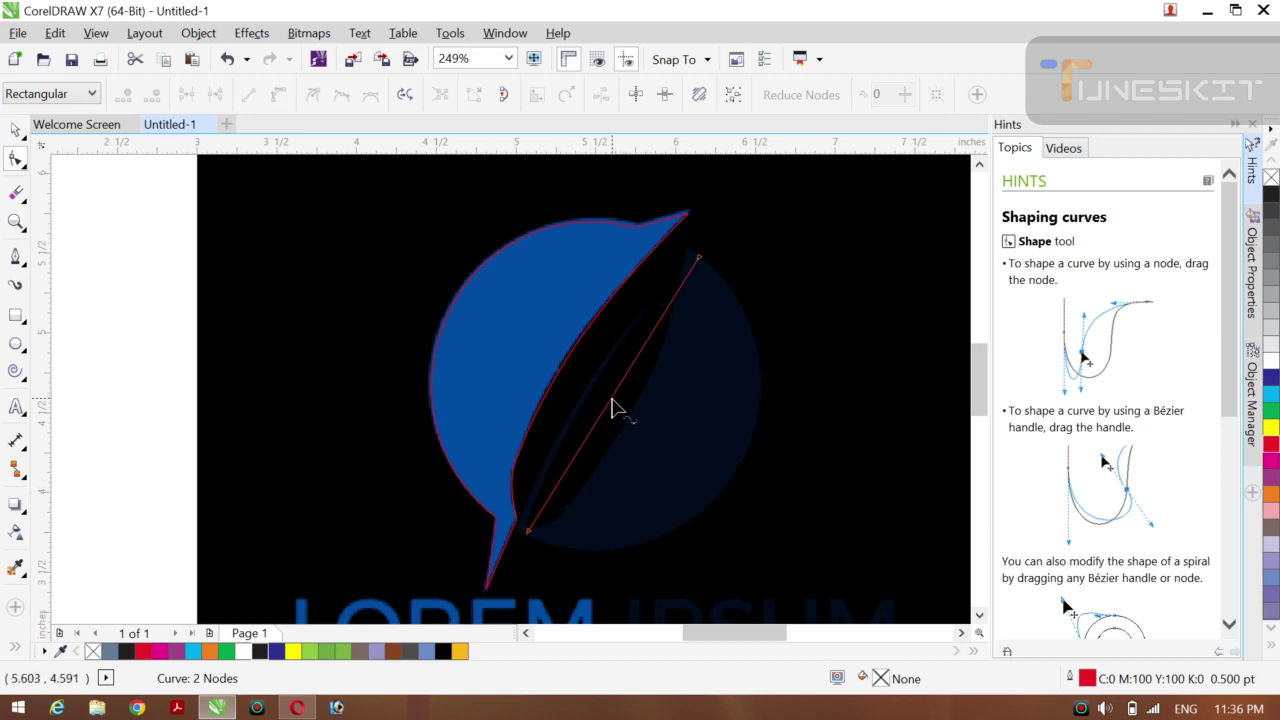
pyautogui.rightClick(612, 408)
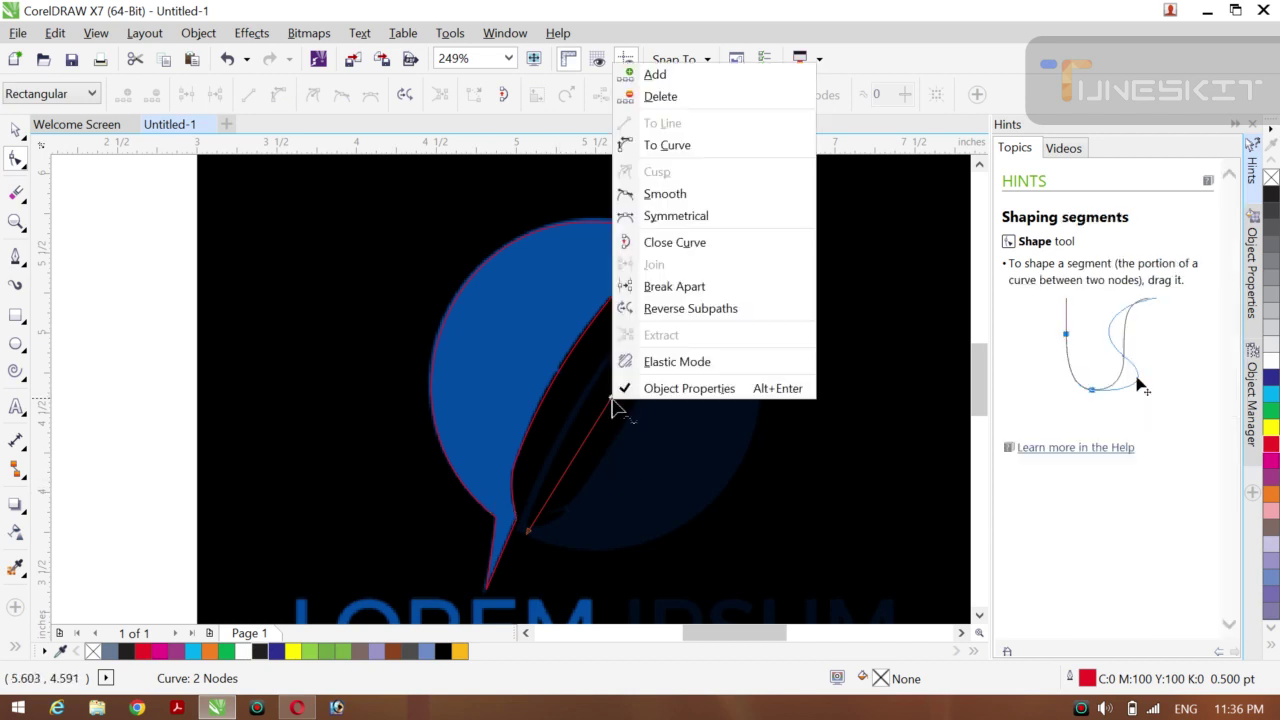
pyautogui.click(678, 150)
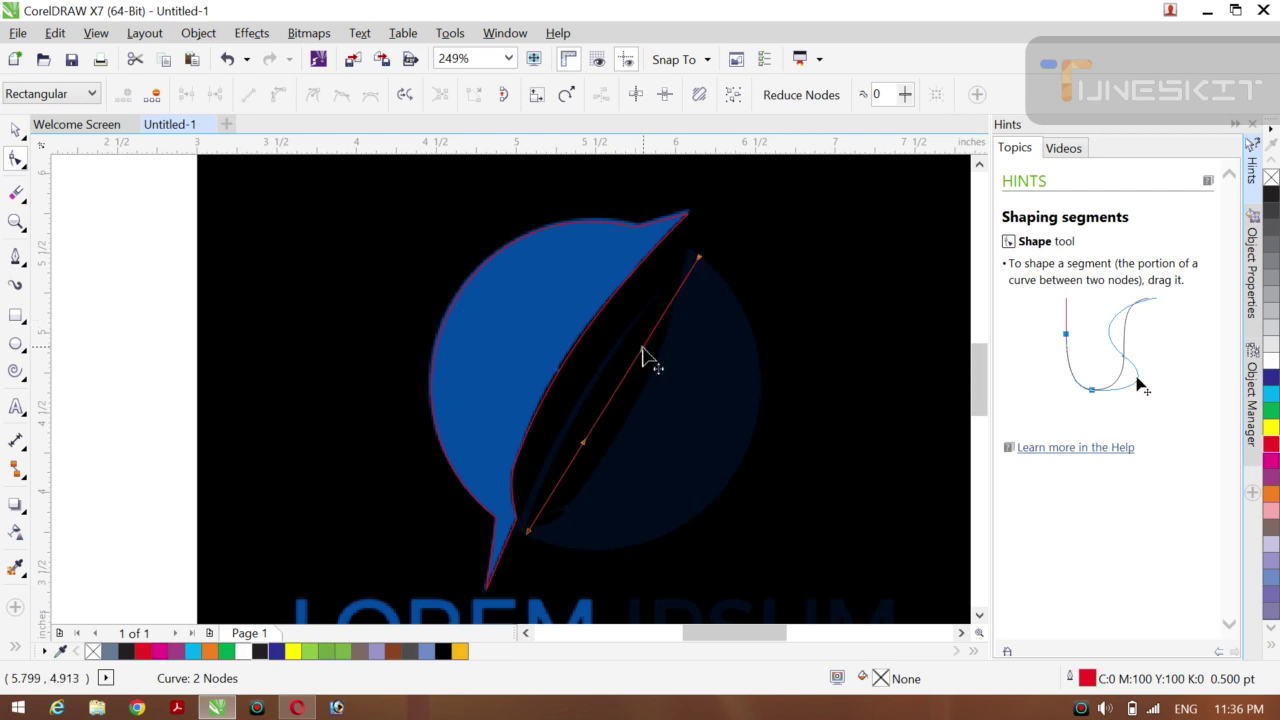
pyautogui.moveTo(642, 350); pyautogui.dragTo(686, 554)
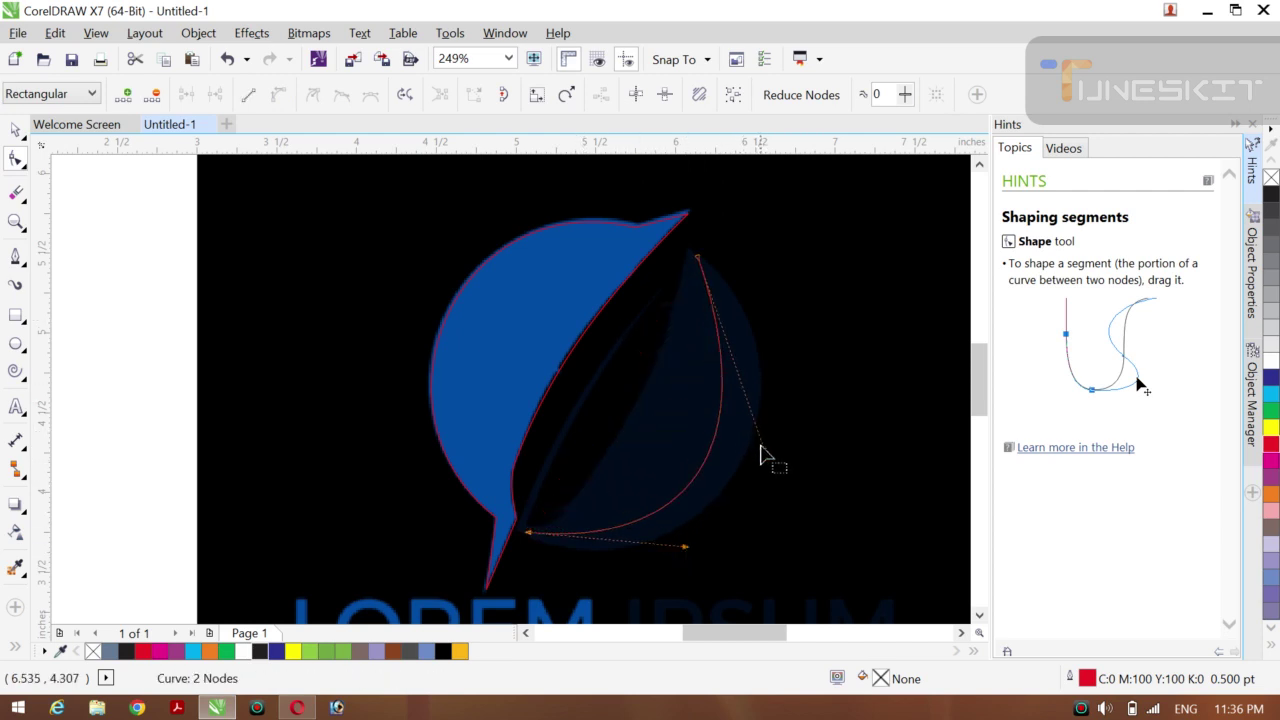
pyautogui.moveTo(765, 455); pyautogui.dragTo(837, 440)
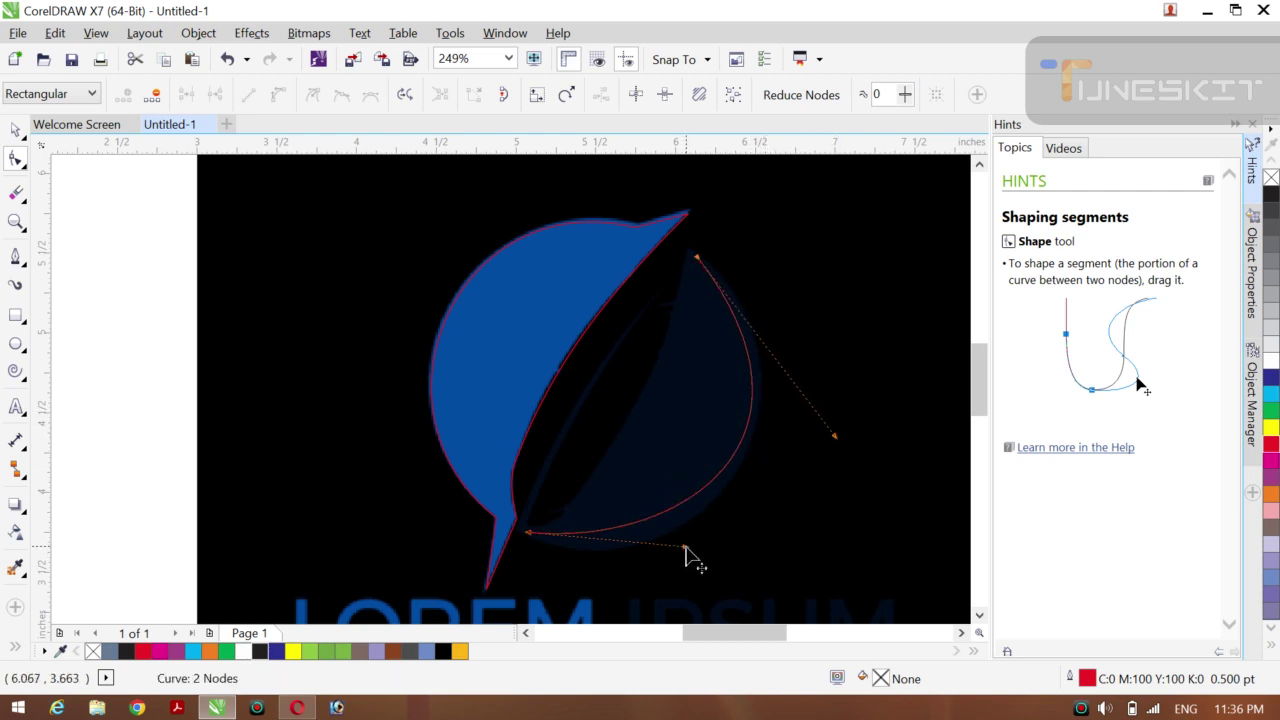
pyautogui.moveTo(685, 548); pyautogui.dragTo(671, 607)
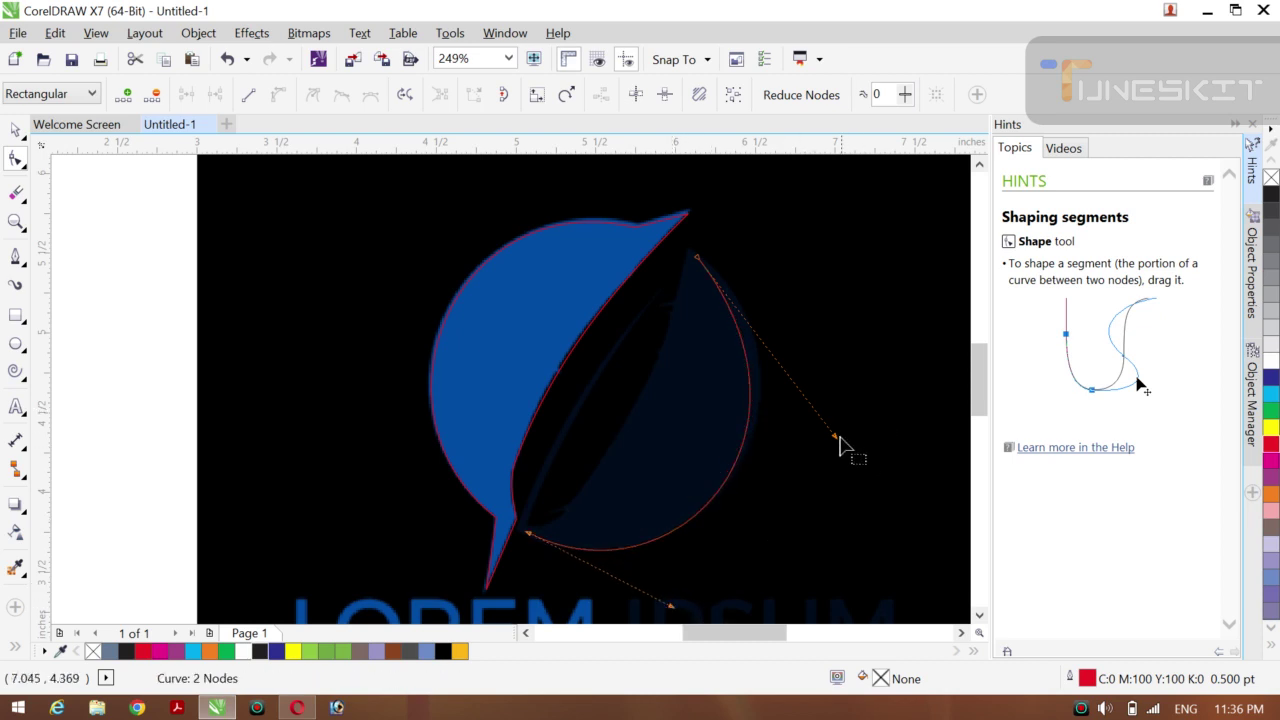
pyautogui.moveTo(836, 438); pyautogui.dragTo(857, 430)
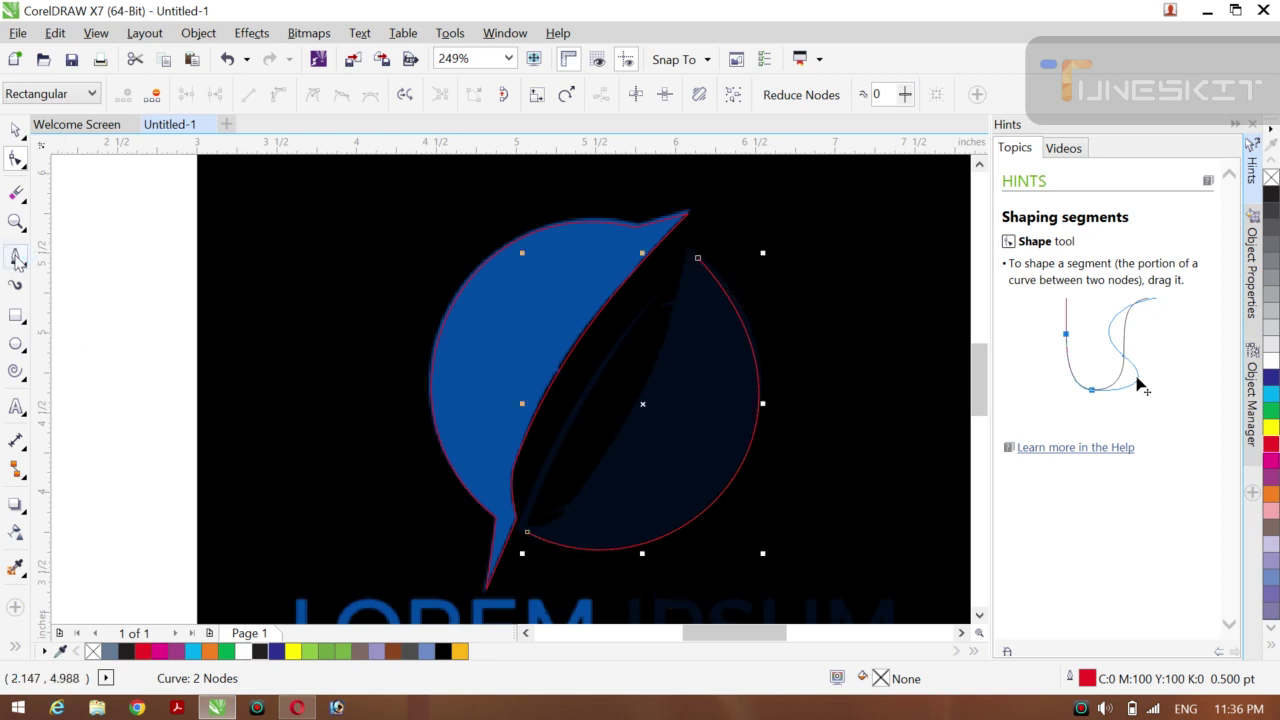
# - Draw a straight red line spanning about 0.86 by 1.60 inches along the dark half's inner side with the Pen tool
pyautogui.click(16, 258)
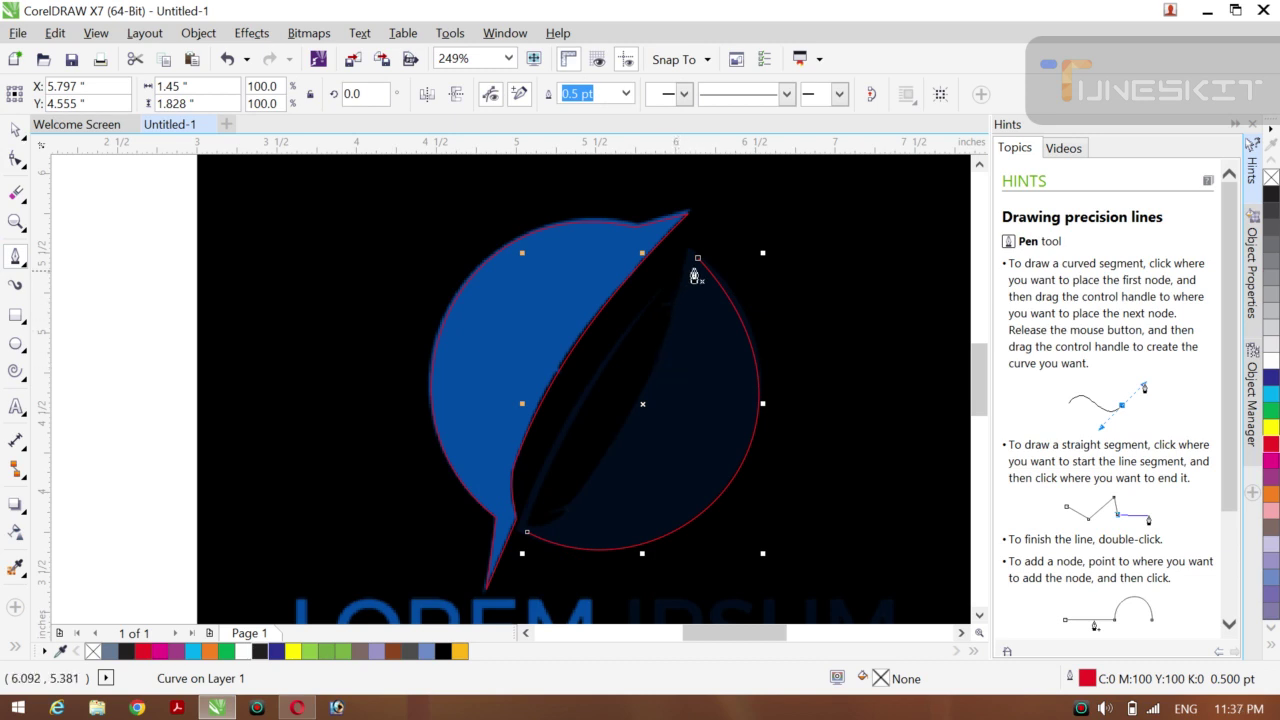
pyautogui.moveTo(697, 262); pyautogui.dragTo(855, 428)
pyautogui.click(666, 270)
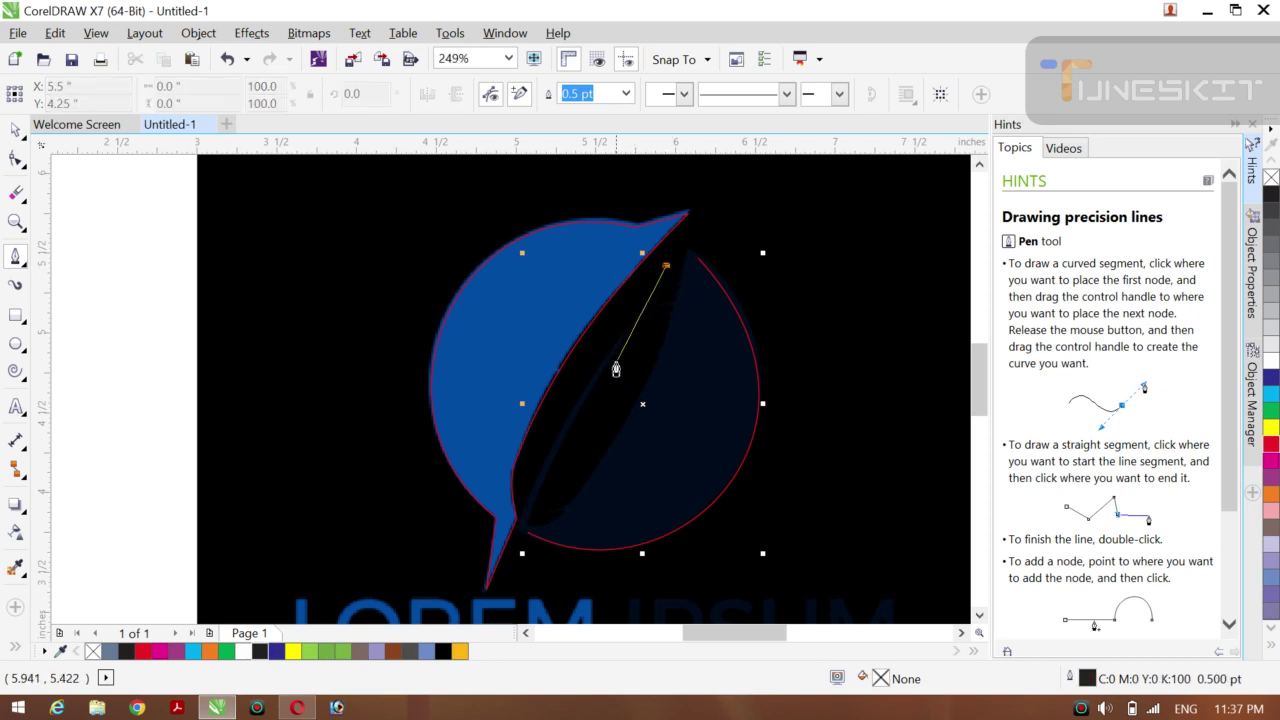
pyautogui.doubleClick(528, 525)
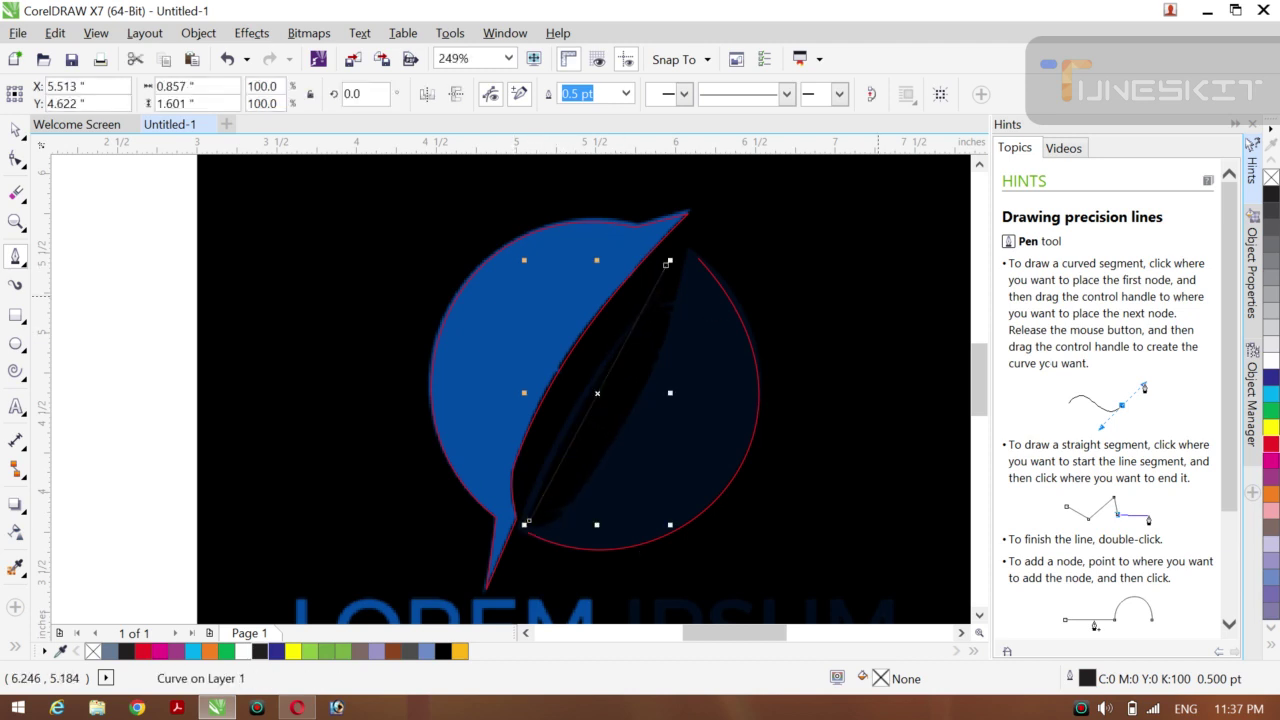
pyautogui.rightClick(1272, 444)
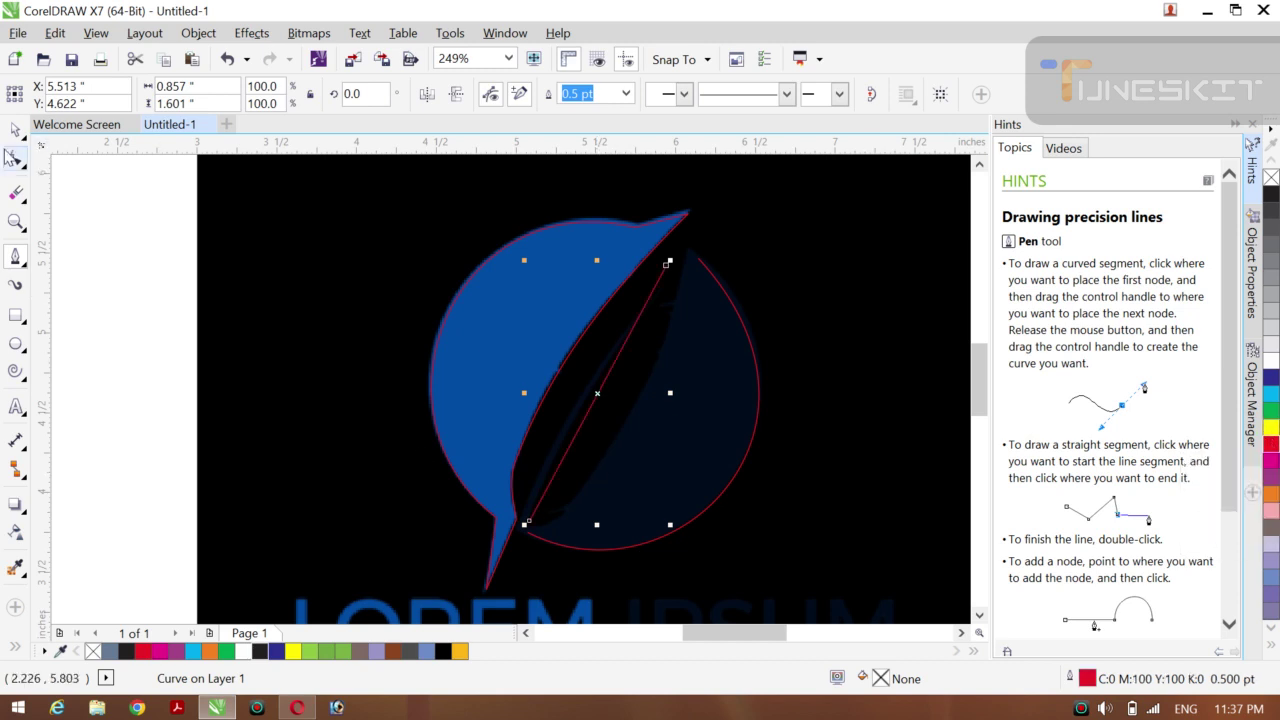
# - Convert the new inner line to a curve and bend it with both handles along the feather's thin edge
pyautogui.click(16, 158)
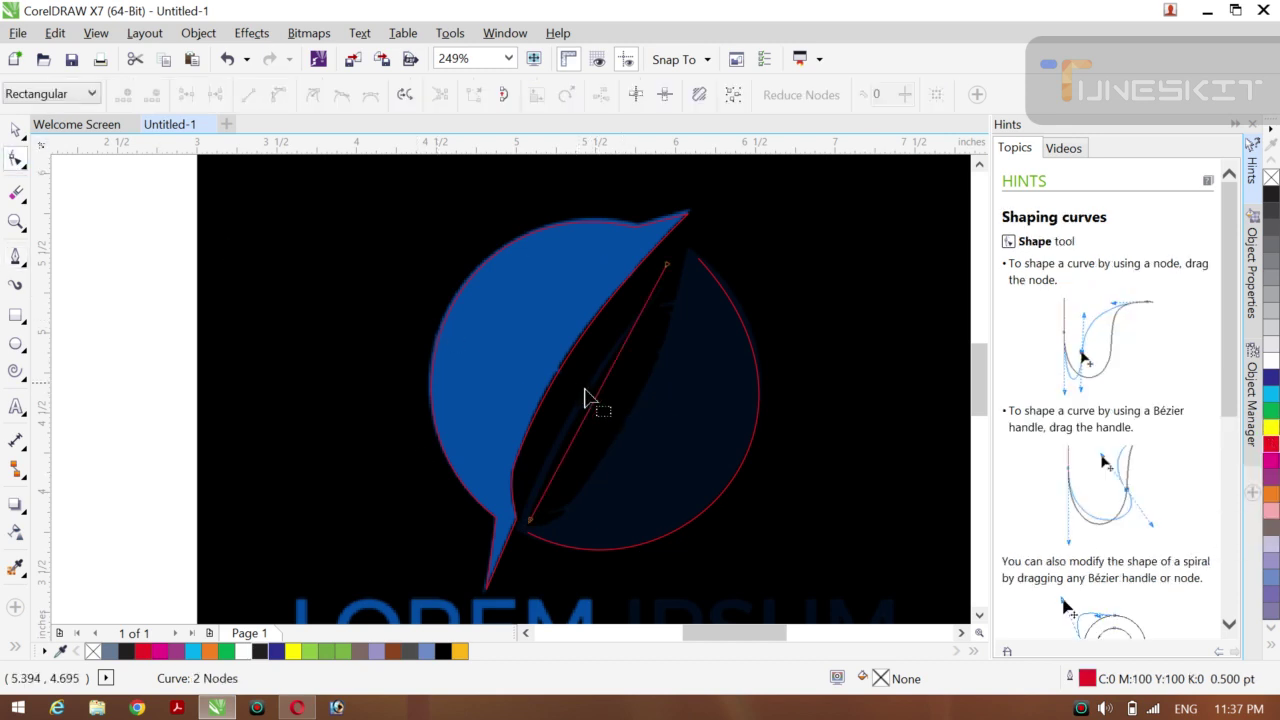
pyautogui.rightClick(595, 405)
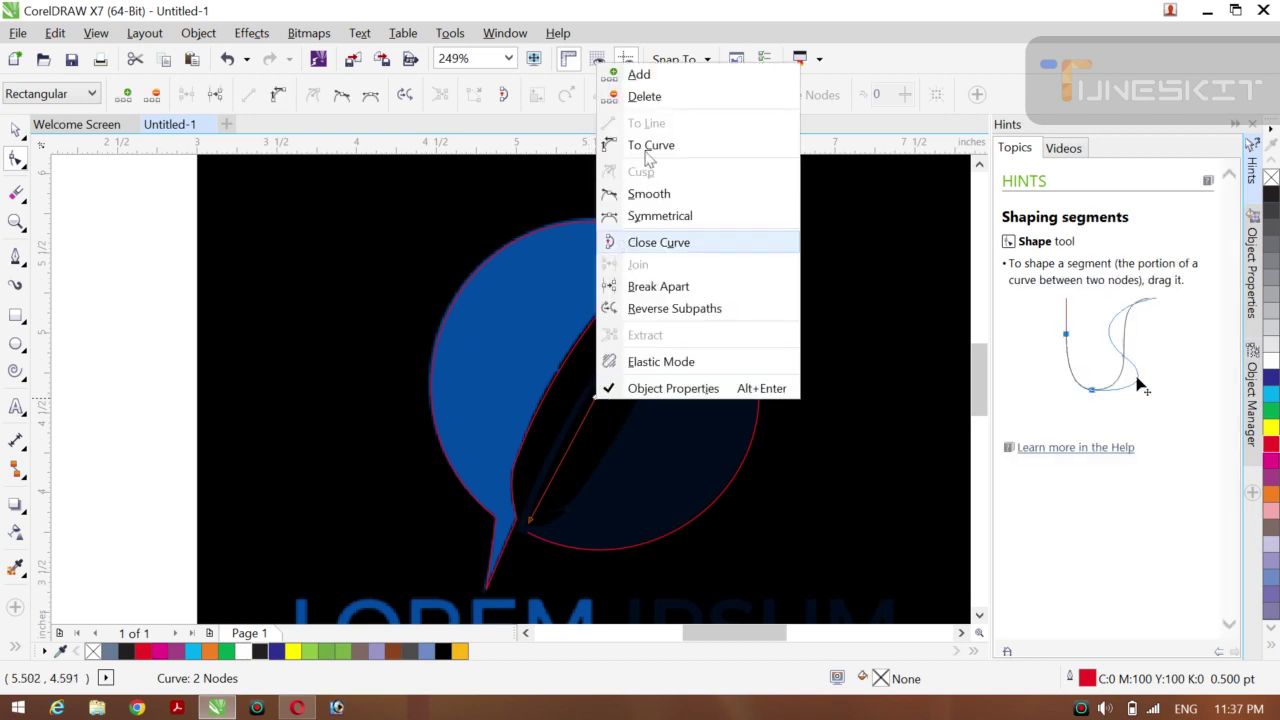
pyautogui.click(645, 148)
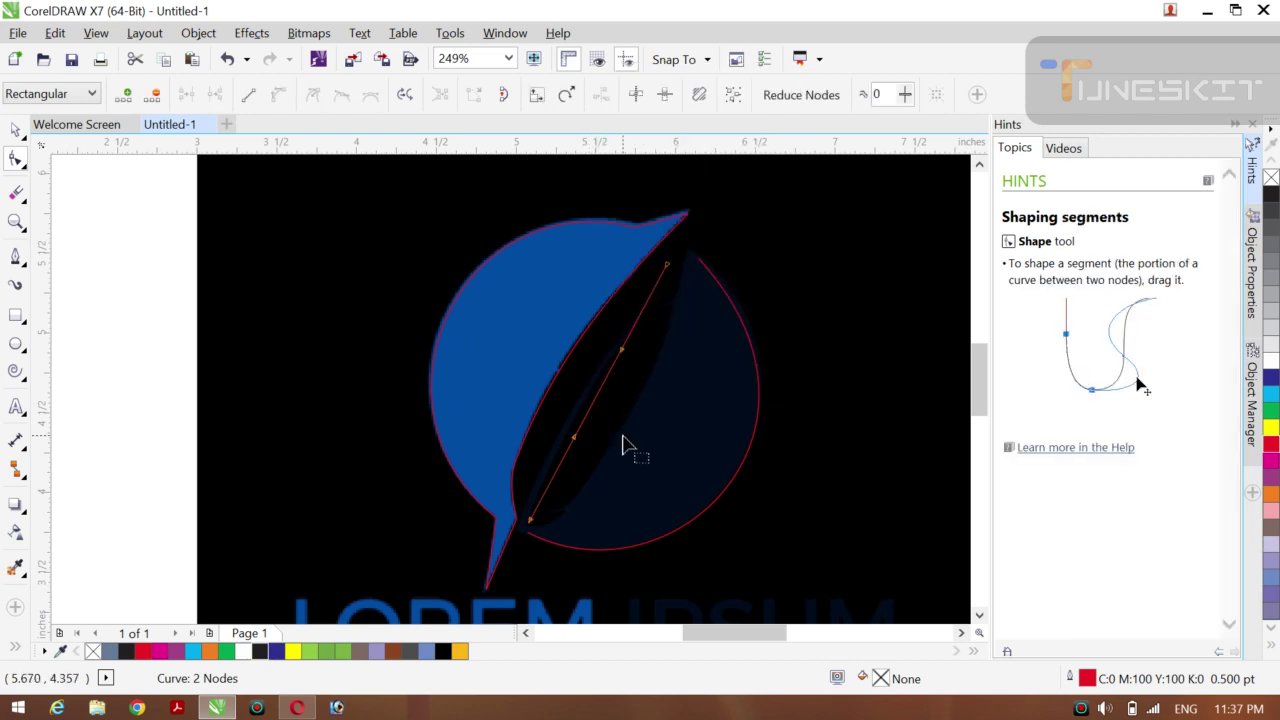
pyautogui.moveTo(620, 355); pyautogui.dragTo(600, 362)
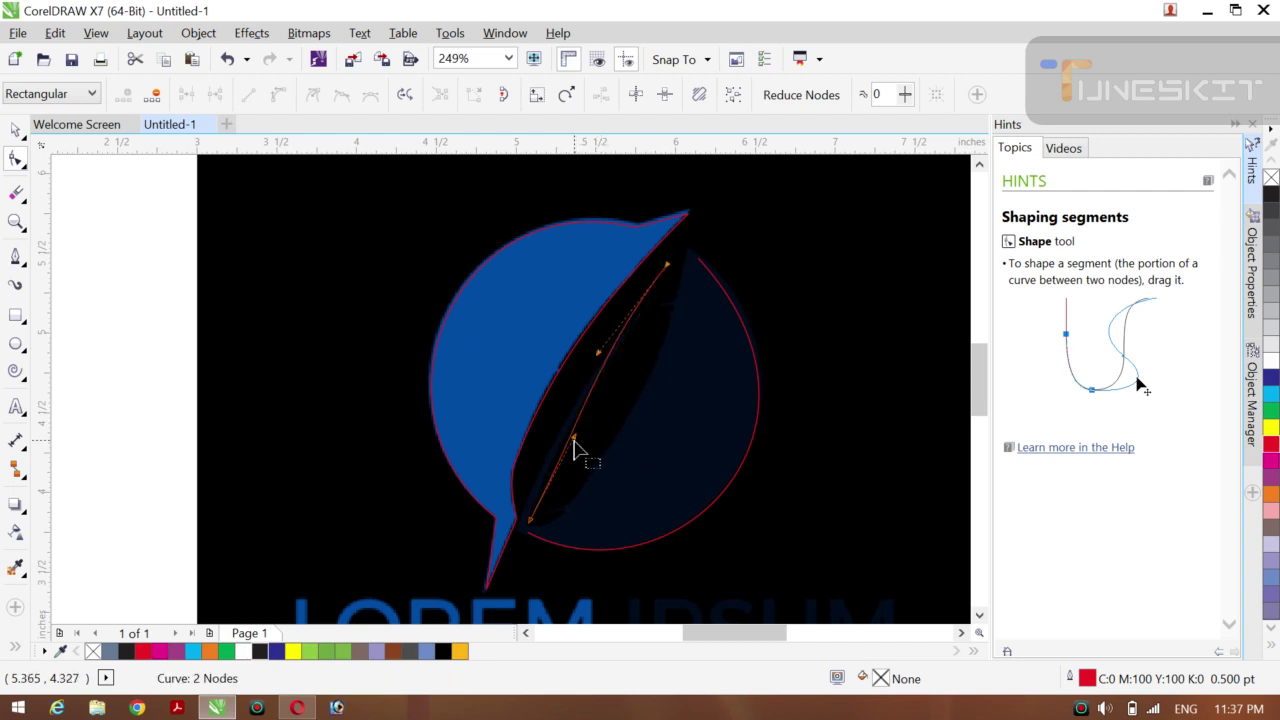
pyautogui.moveTo(573, 437); pyautogui.dragTo(545, 431)
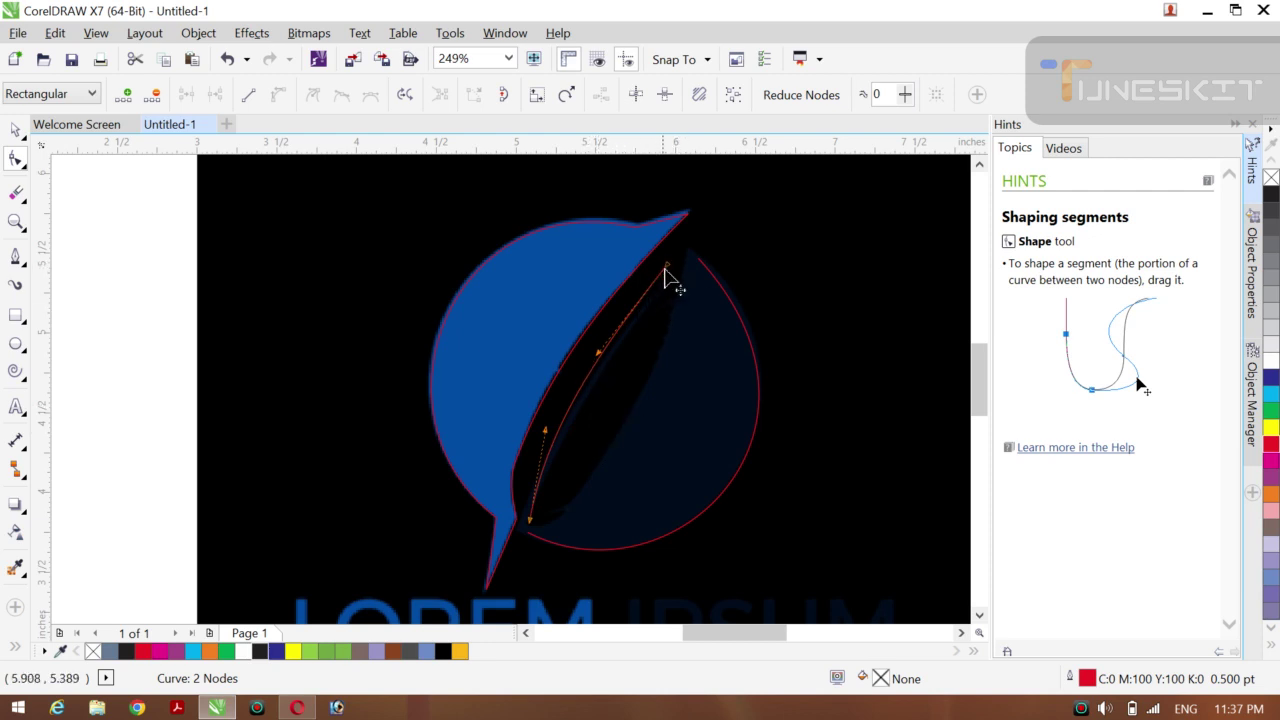
# - Join the inner curve's end nodes to the ends of the outer arc, refine its bulge with both handles, and deselect it
pyautogui.moveTo(665, 268); pyautogui.dragTo(698, 257)
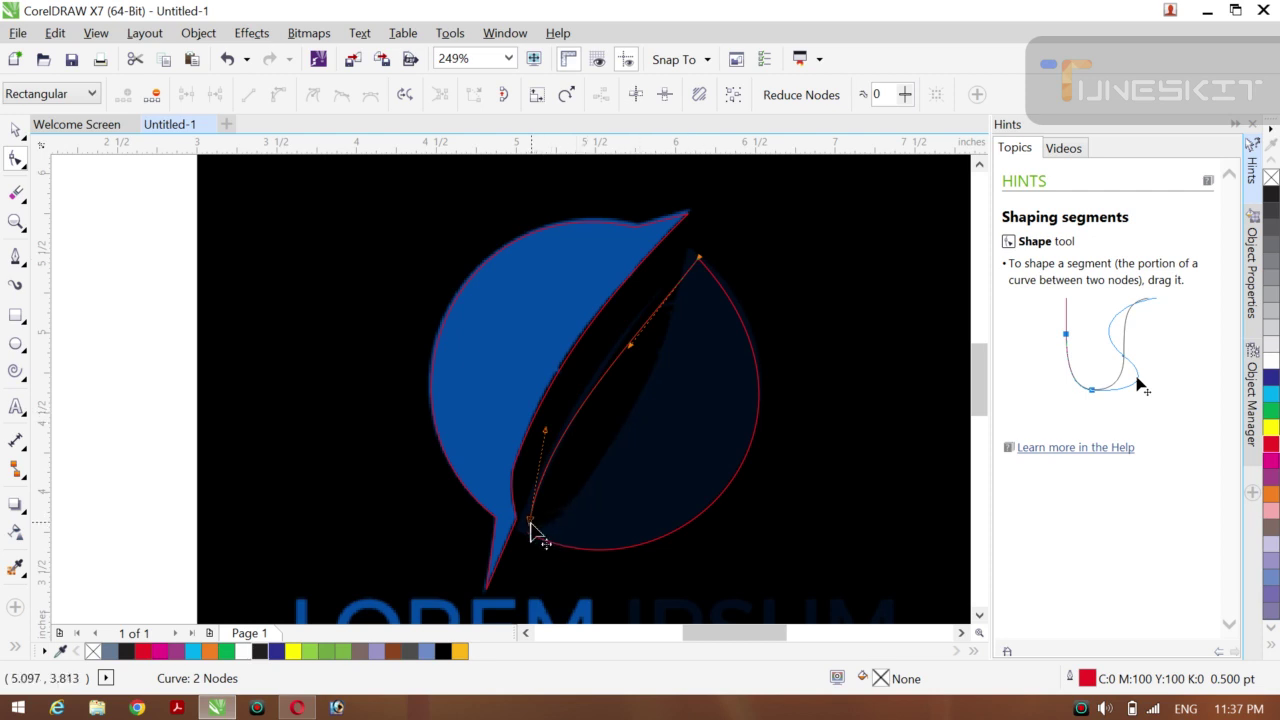
pyautogui.moveTo(531, 523); pyautogui.dragTo(529, 532)
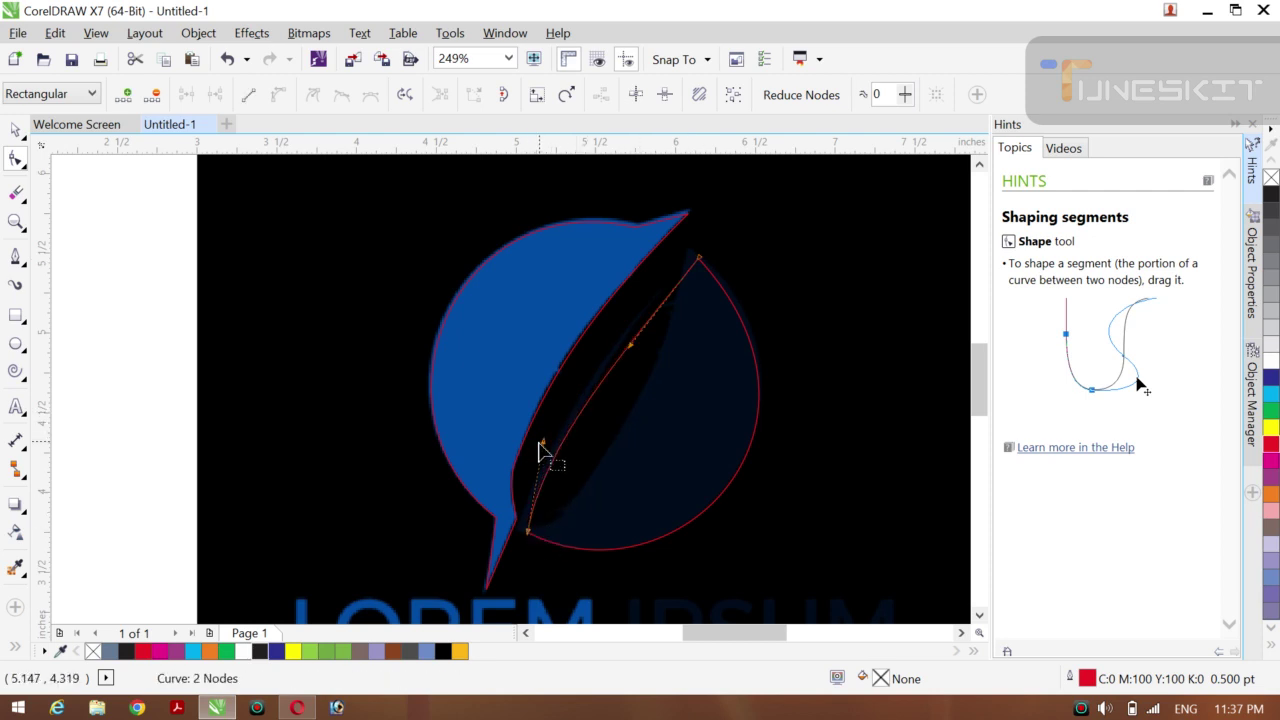
pyautogui.moveTo(542, 446); pyautogui.dragTo(535, 416)
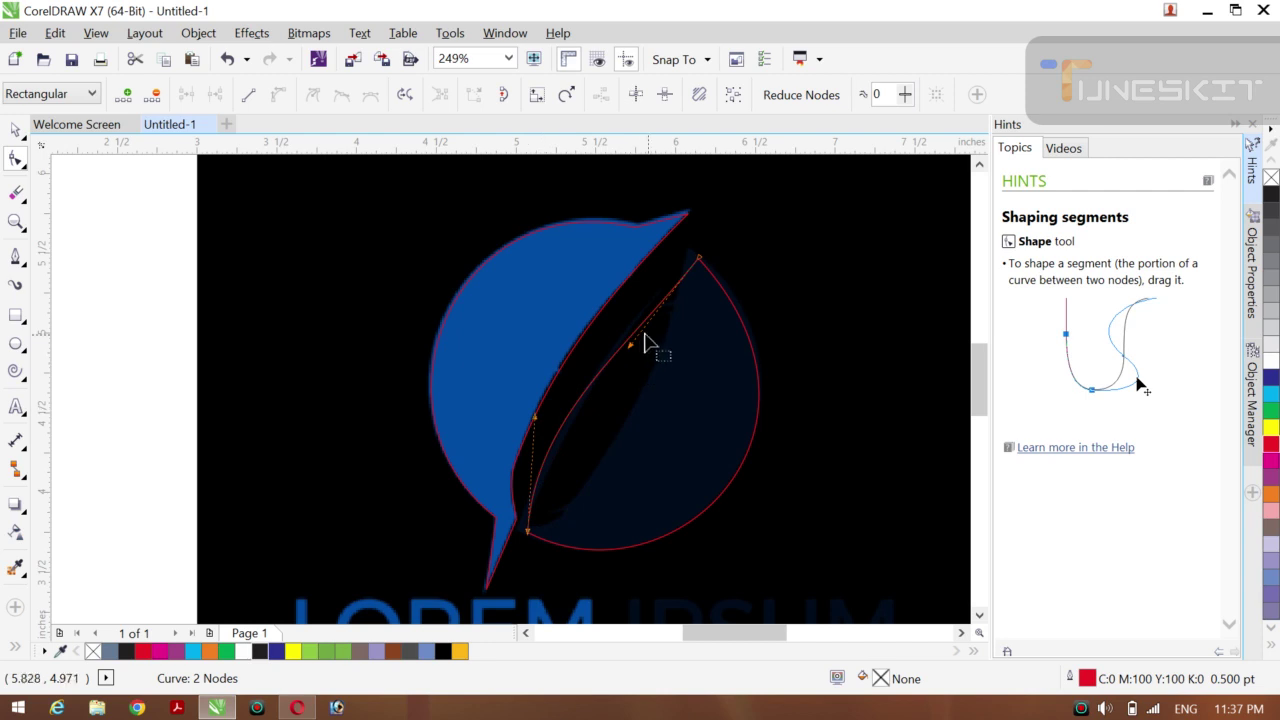
pyautogui.moveTo(631, 347); pyautogui.dragTo(627, 295)
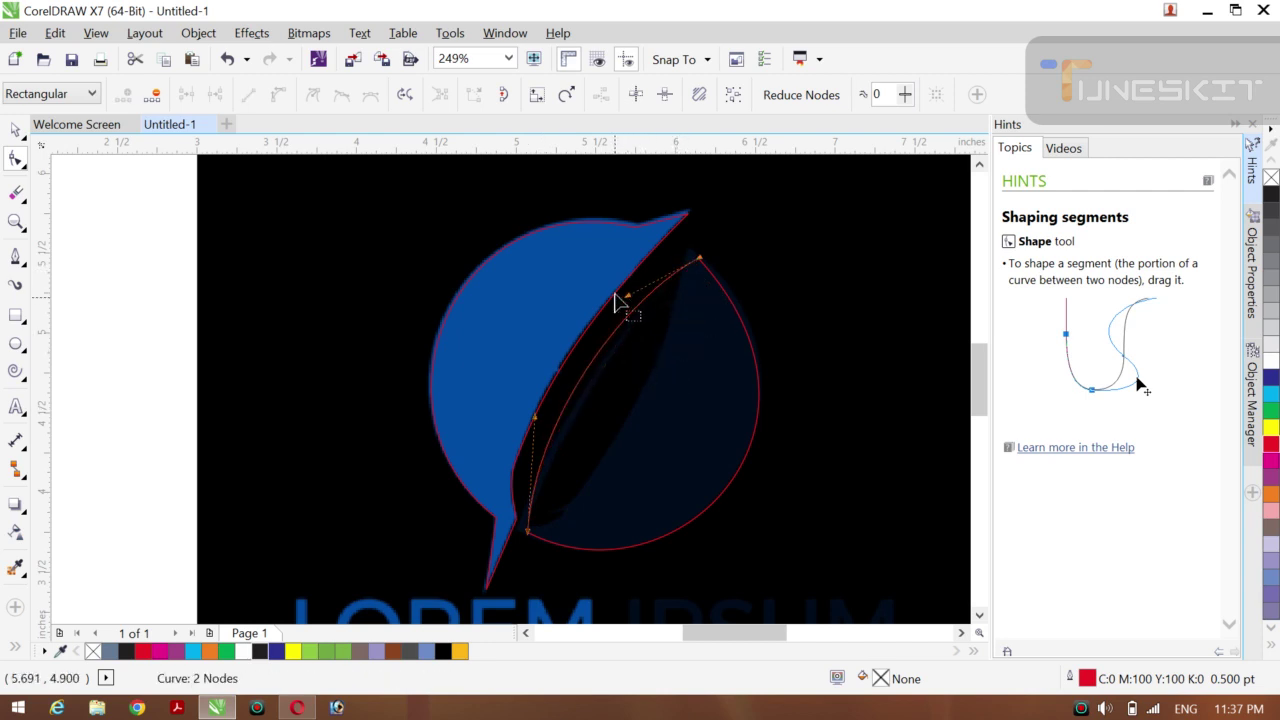
pyautogui.moveTo(628, 298)
pyautogui.mouseDown()
pyautogui.moveTo(634, 309)
pyautogui.moveTo(629, 299)
pyautogui.mouseUp()
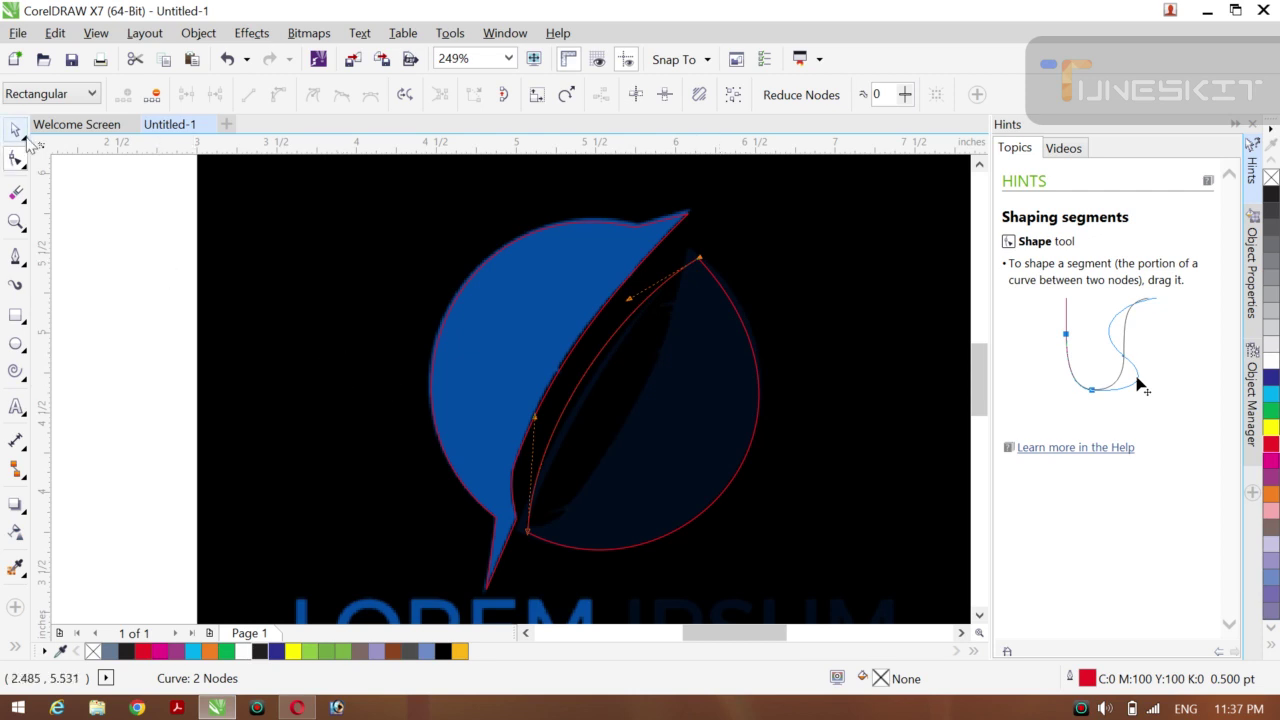
pyautogui.click(16, 131)
pyautogui.press('Escape')
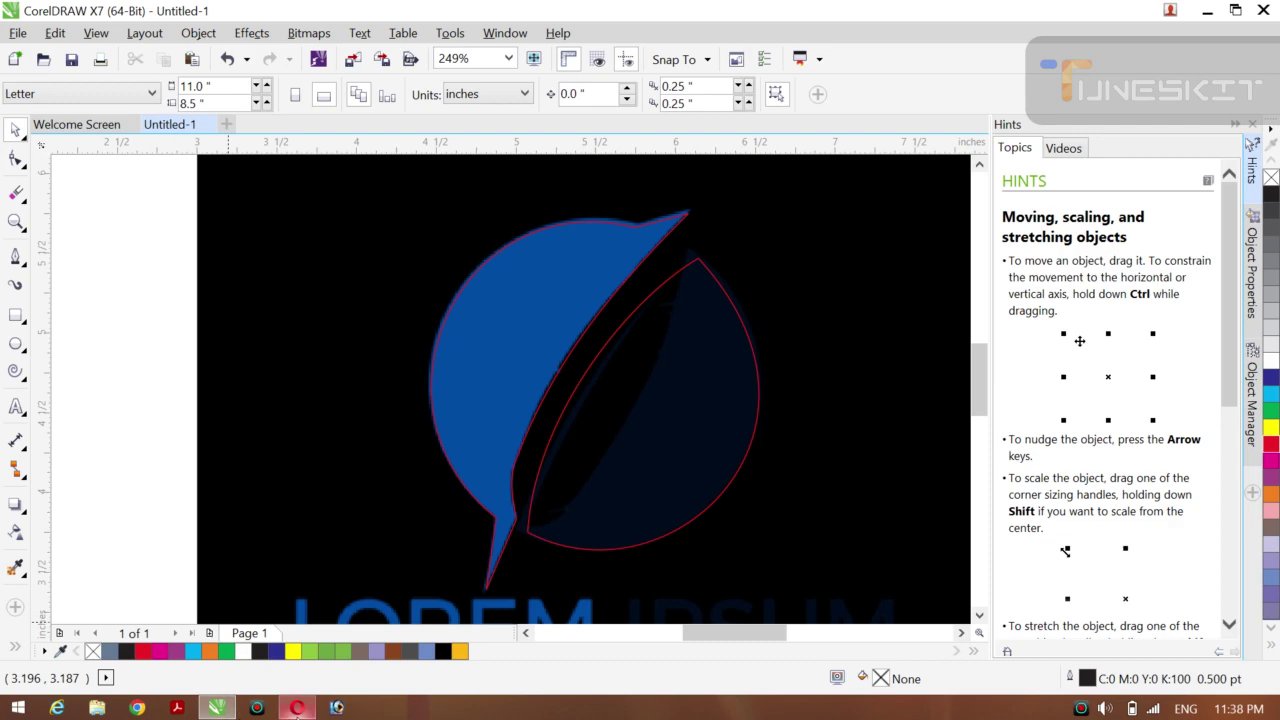
# - Check the reference logo in the Opera browser, and fill both traced halves with green and no outline in CorelDRAW using Smart Fill
pyautogui.click(297, 708)
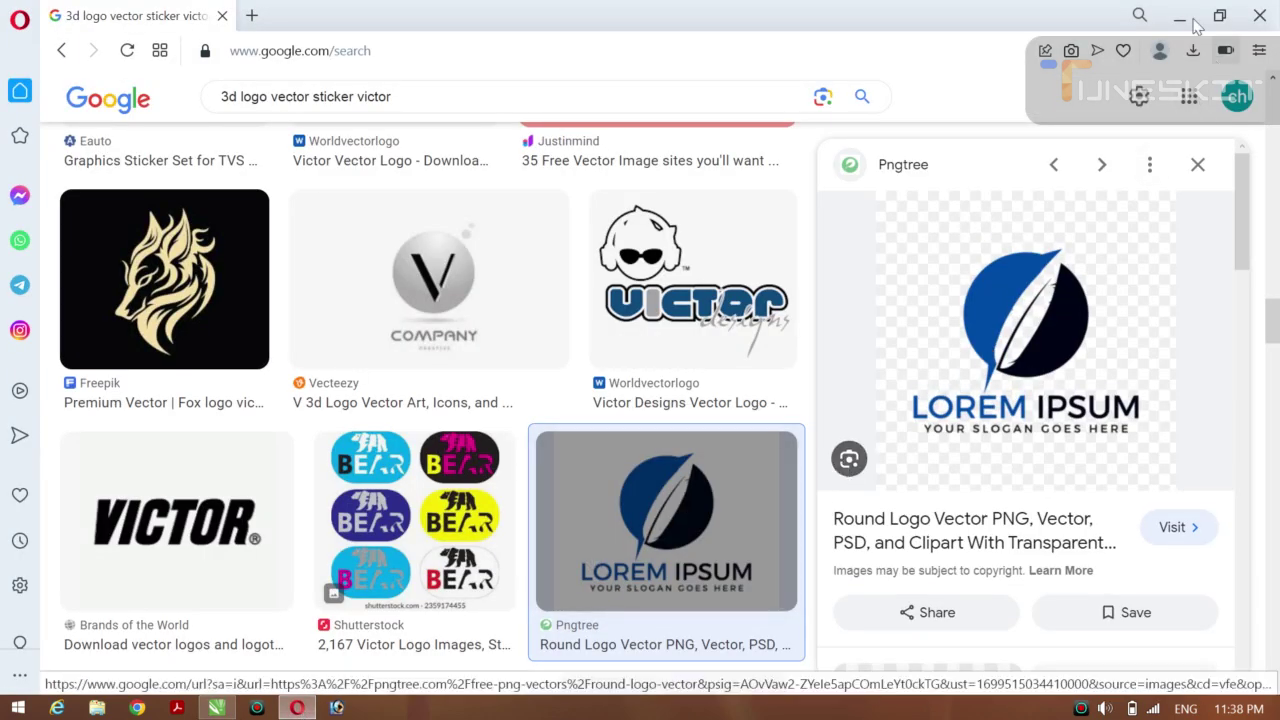
pyautogui.click(1195, 20)
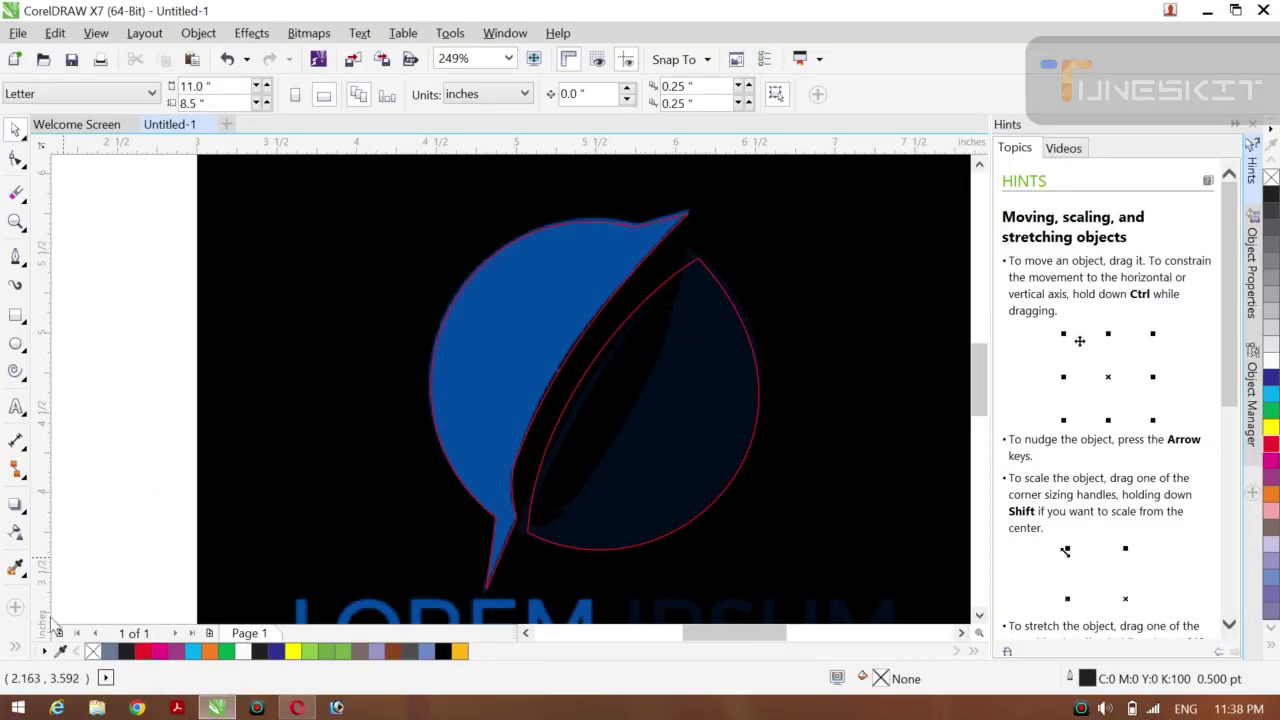
pyautogui.click(17, 649)
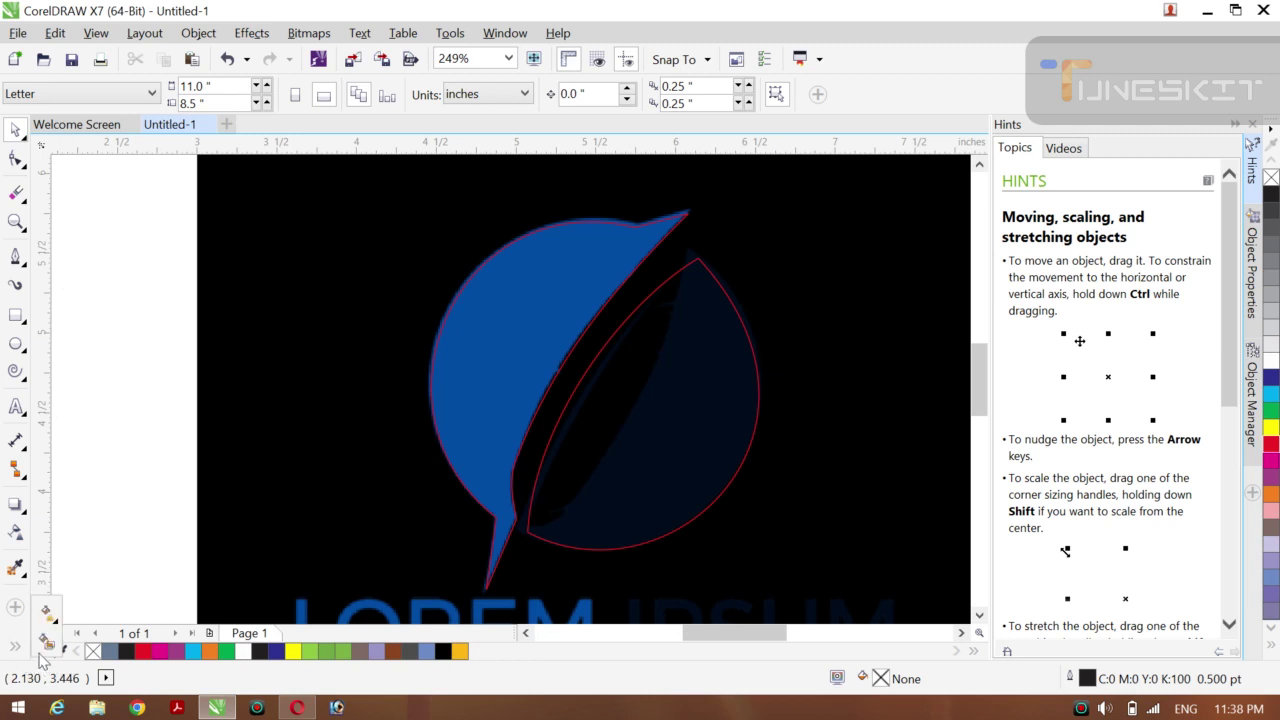
pyautogui.click(46, 642)
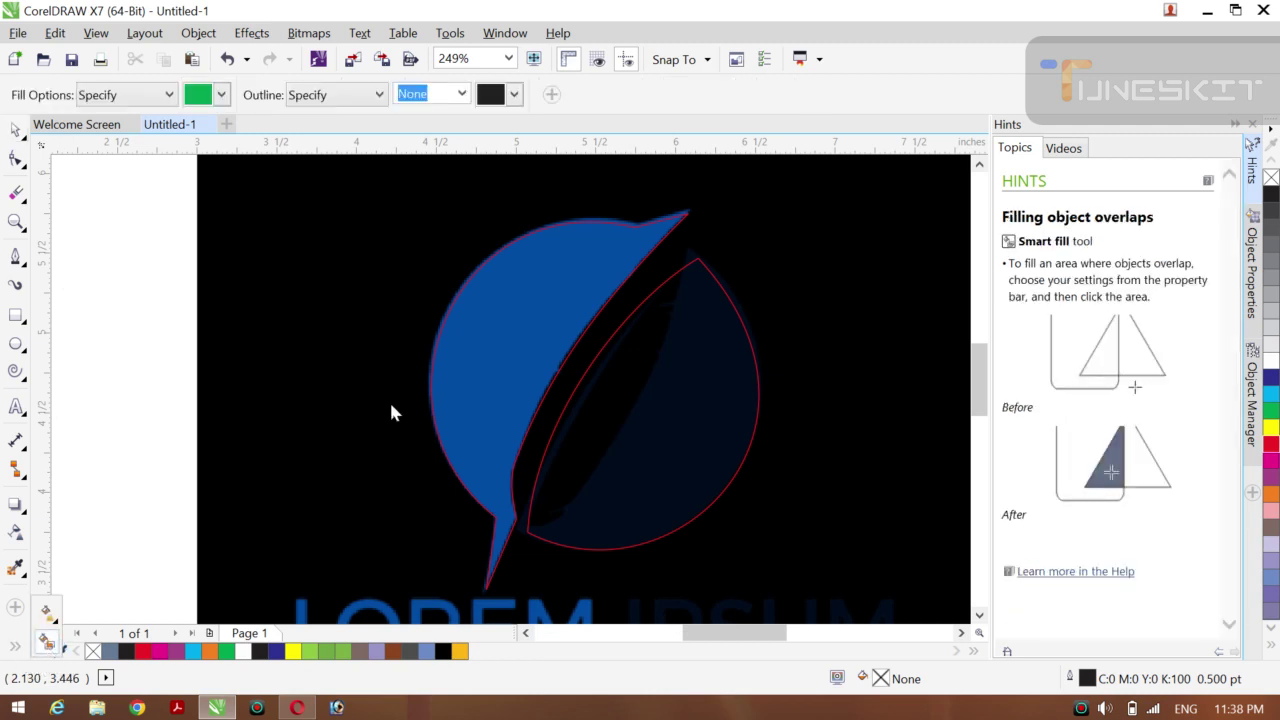
pyautogui.click(514, 364)
pyautogui.click(666, 381)
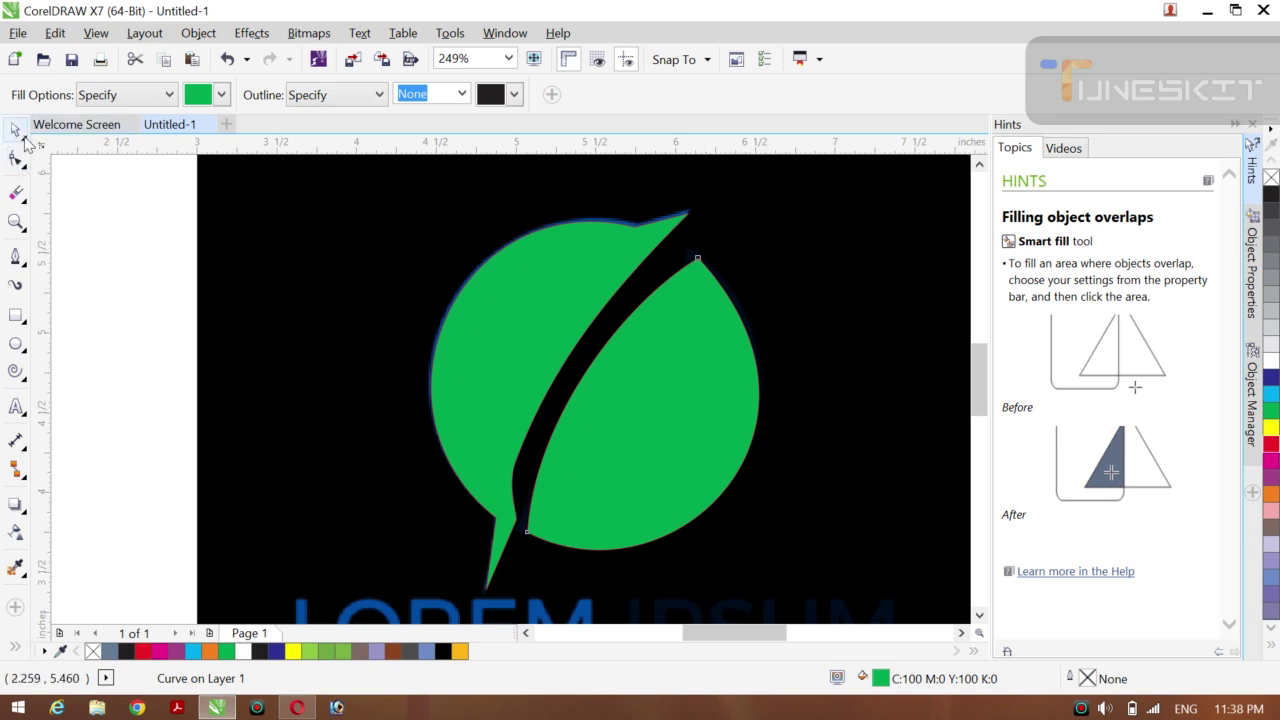
# - Delete the black-background logo bitmap from behind the green shapes
pyautogui.click(16, 132)
pyautogui.click(62, 126)
pyautogui.press('z')
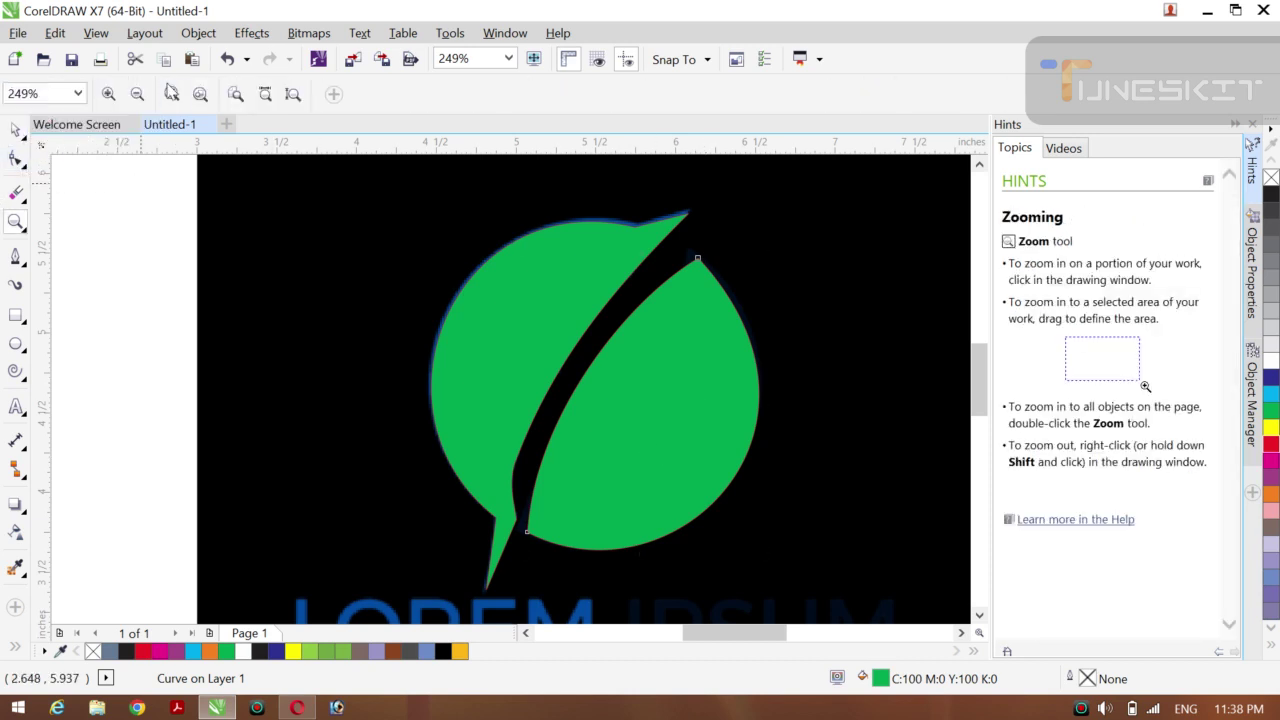
pyautogui.click(136, 96)
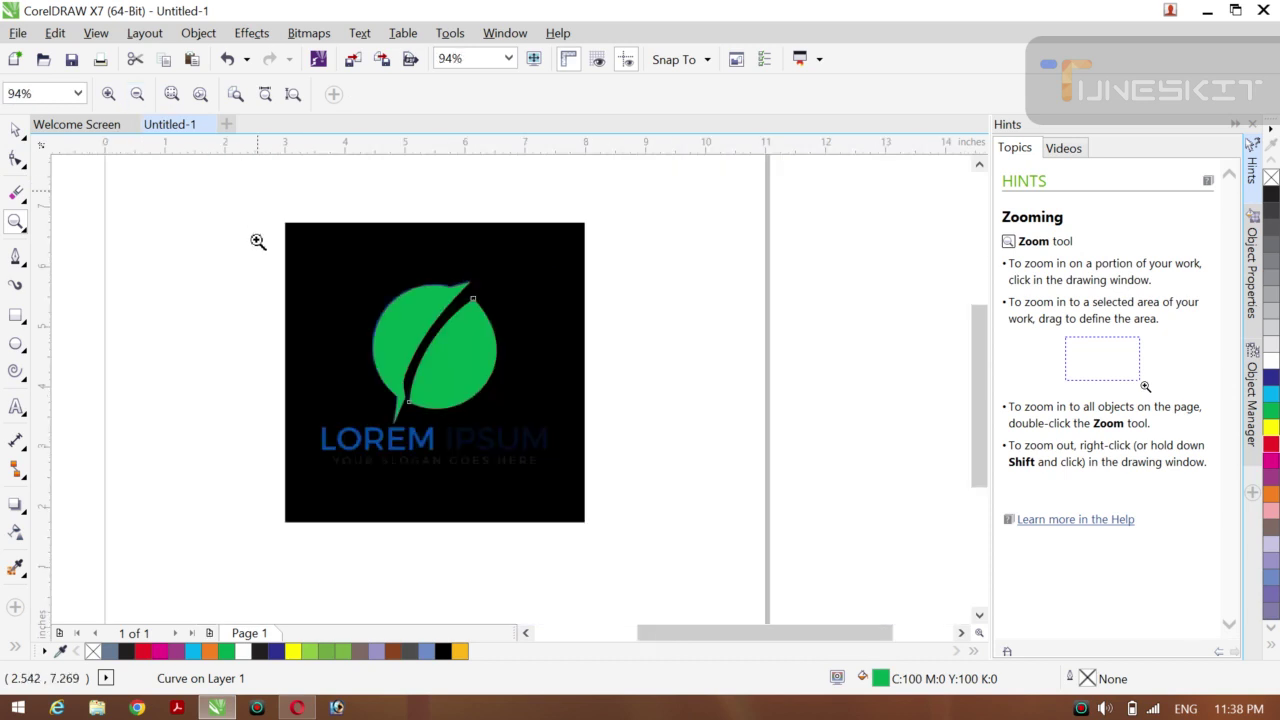
pyautogui.click(28, 145)
pyautogui.click(60, 126)
pyautogui.click(294, 342)
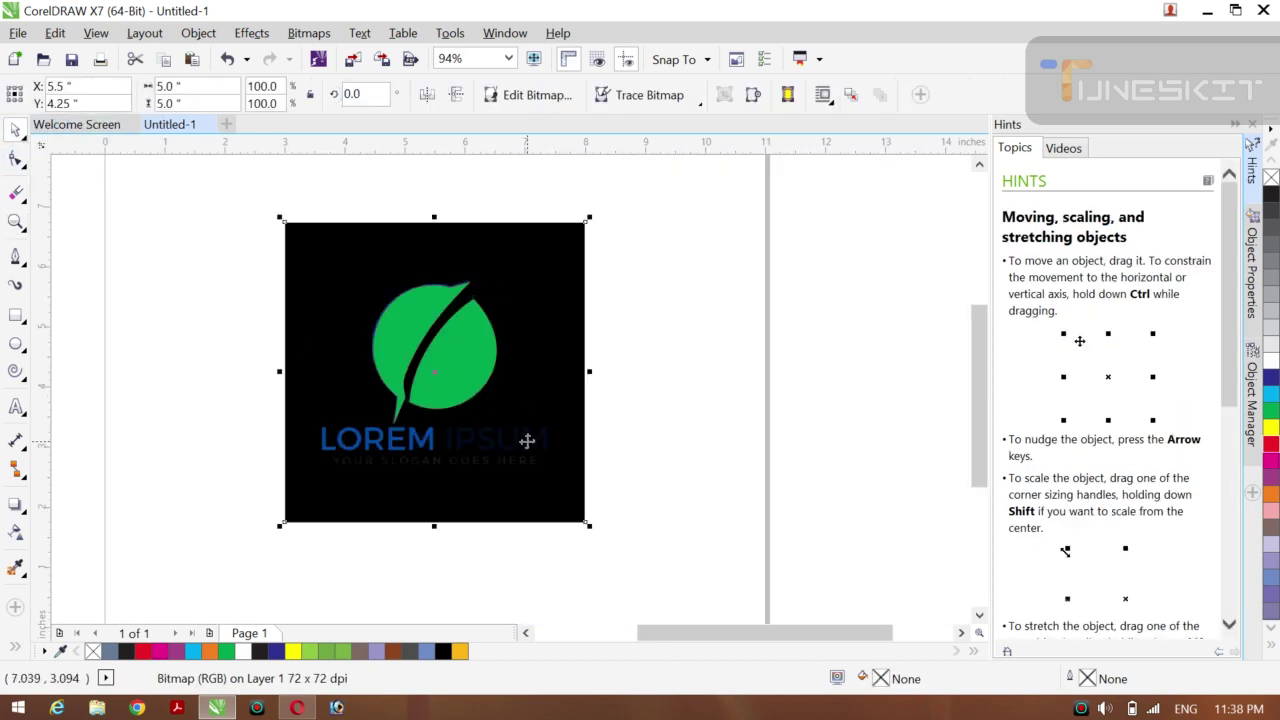
pyautogui.moveTo(527, 440); pyautogui.dragTo(643, 457)
pyautogui.press('Delete')
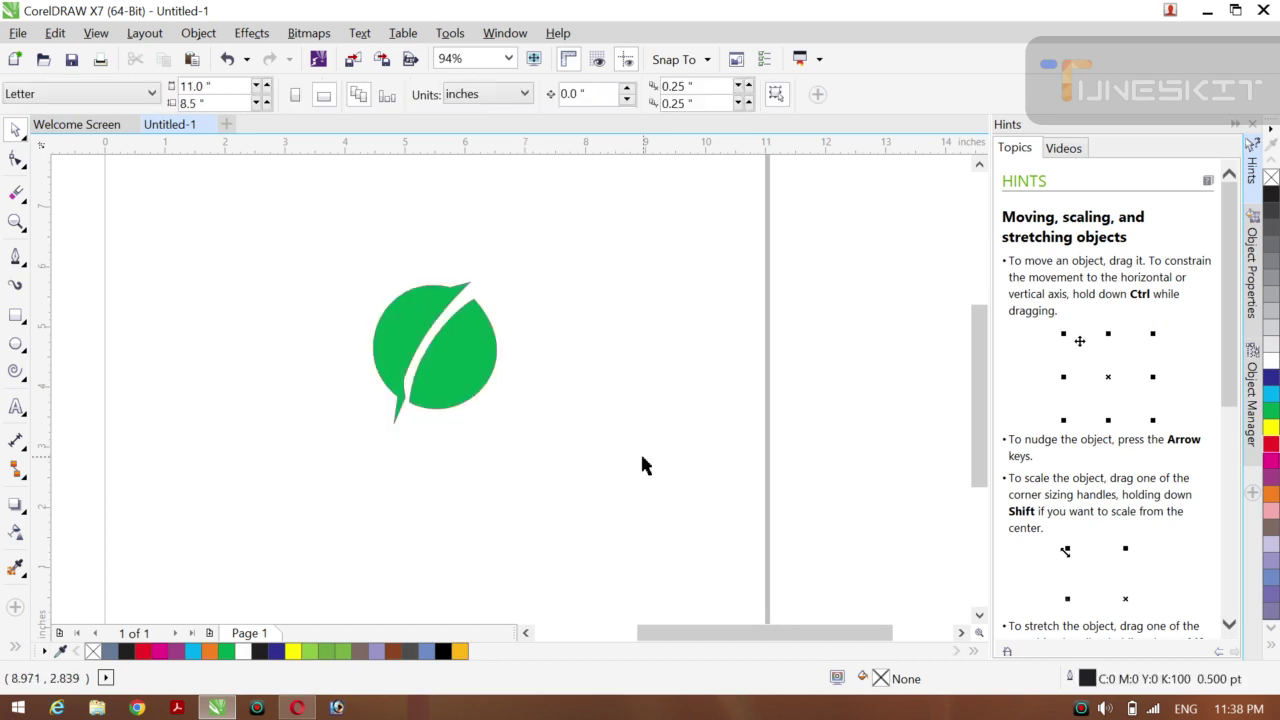
# - Set the outline width of all the emblem's objects to None and leave everything deselected
pyautogui.moveTo(287, 262); pyautogui.dragTo(589, 477)
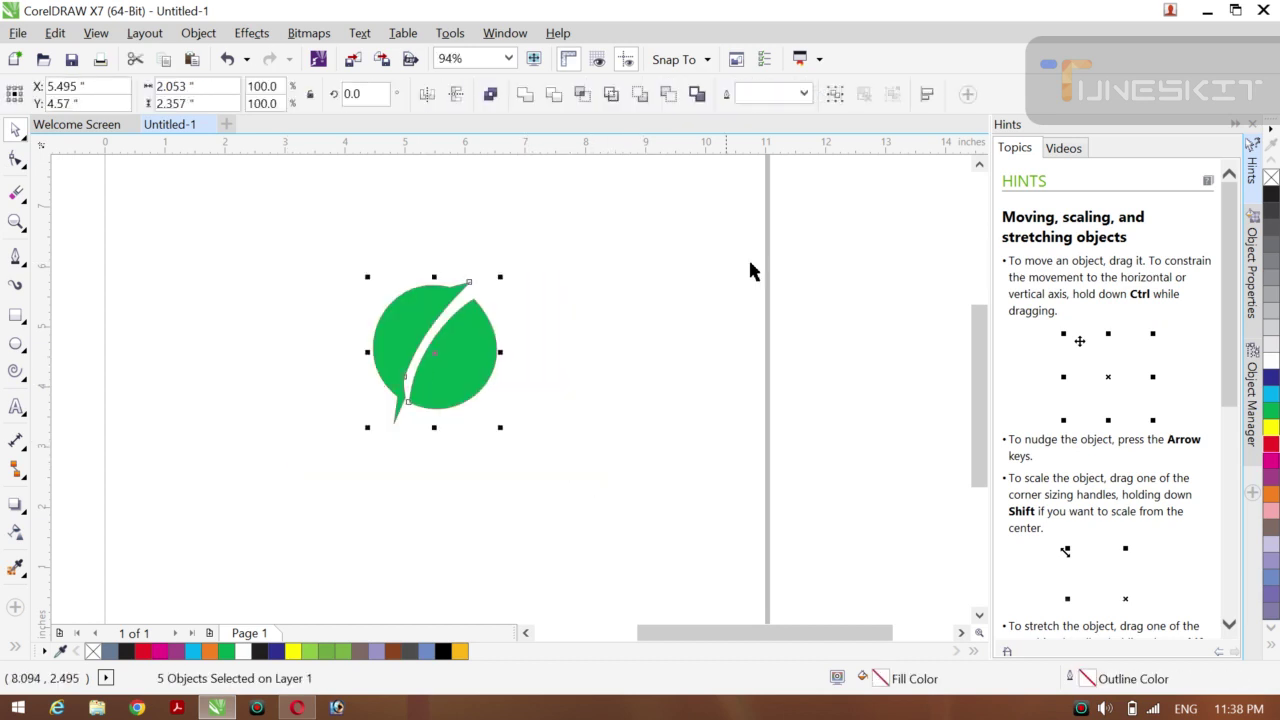
pyautogui.click(802, 93)
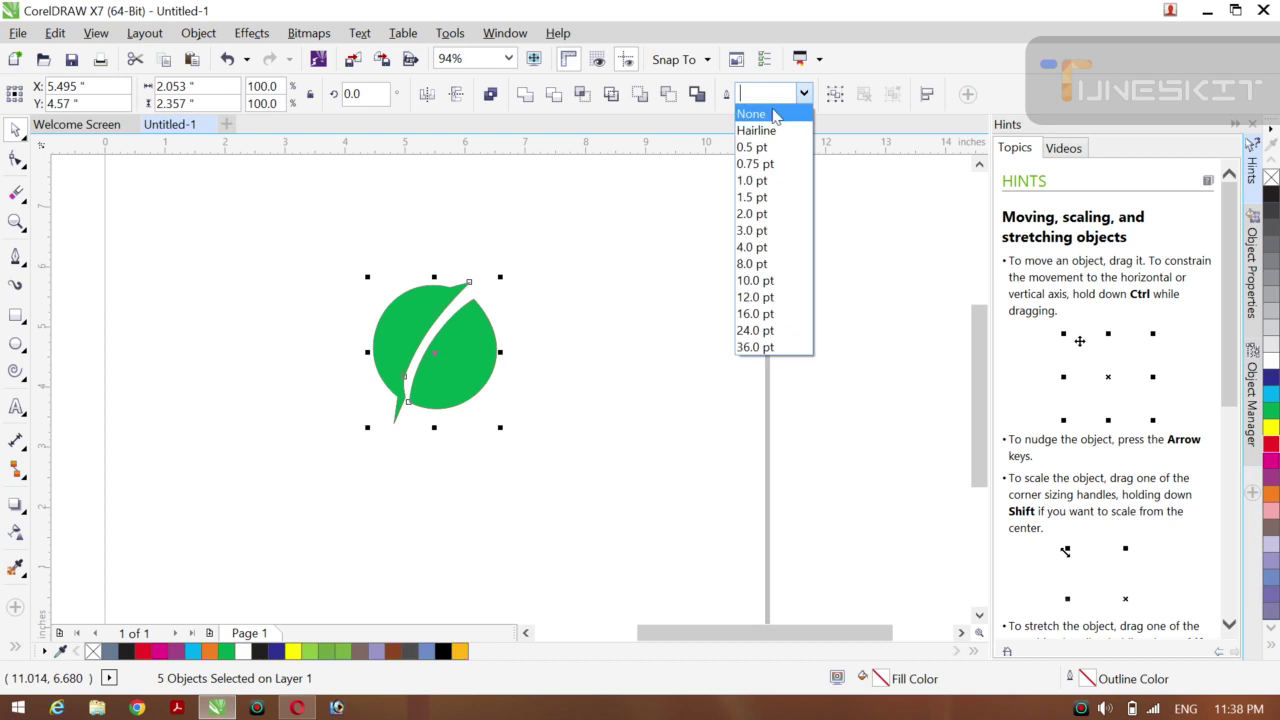
pyautogui.click(760, 111)
pyautogui.click(628, 322)
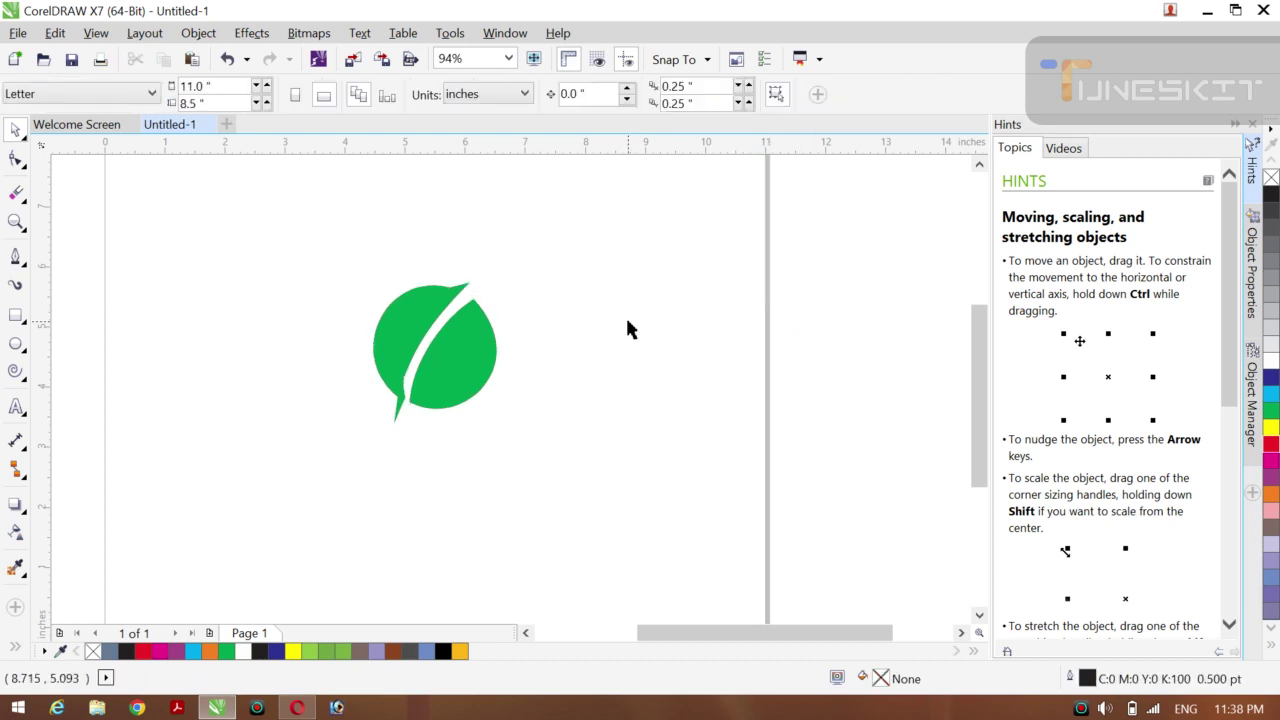
pyautogui.hscroll(-2, 628, 322)
pyautogui.hscroll(-2, 628, 322)
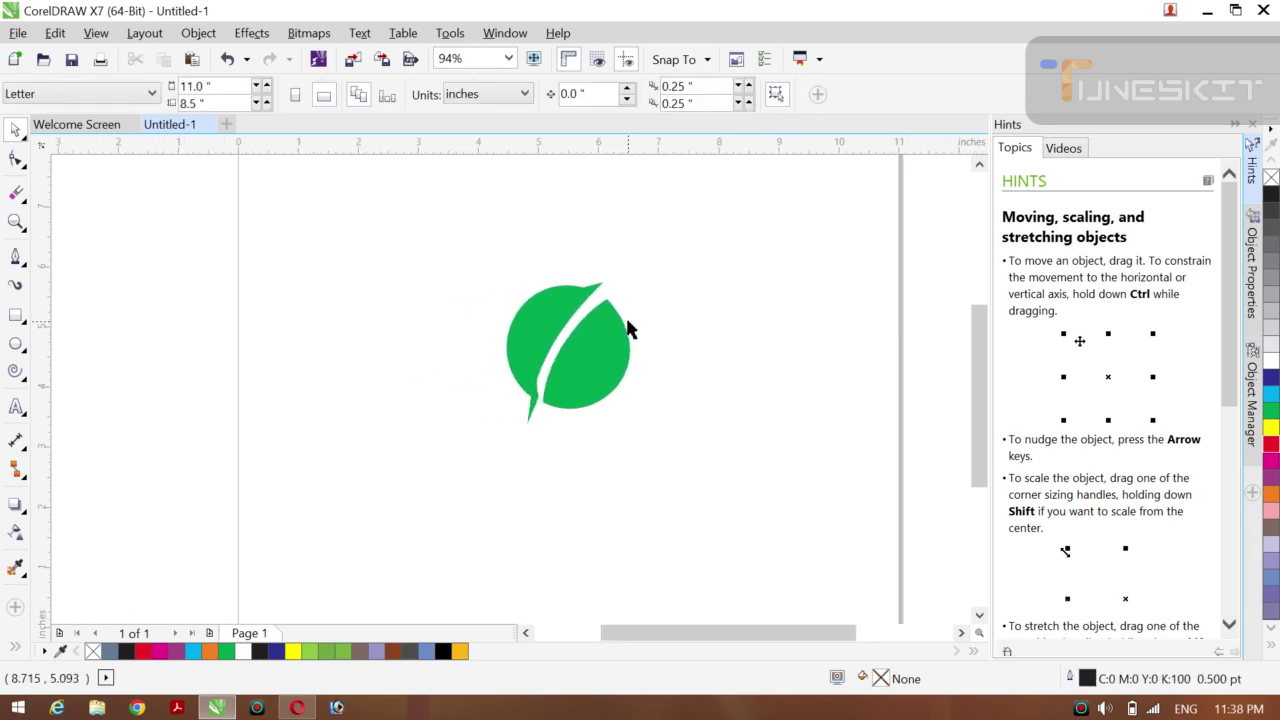
# - Fill all of the emblem's objects with black and enlarge them together about their centre to about 4.72 by 5.42 inches
pyautogui.moveTo(414, 236); pyautogui.dragTo(616, 418)
pyautogui.moveTo(380, 258); pyautogui.dragTo(748, 471)
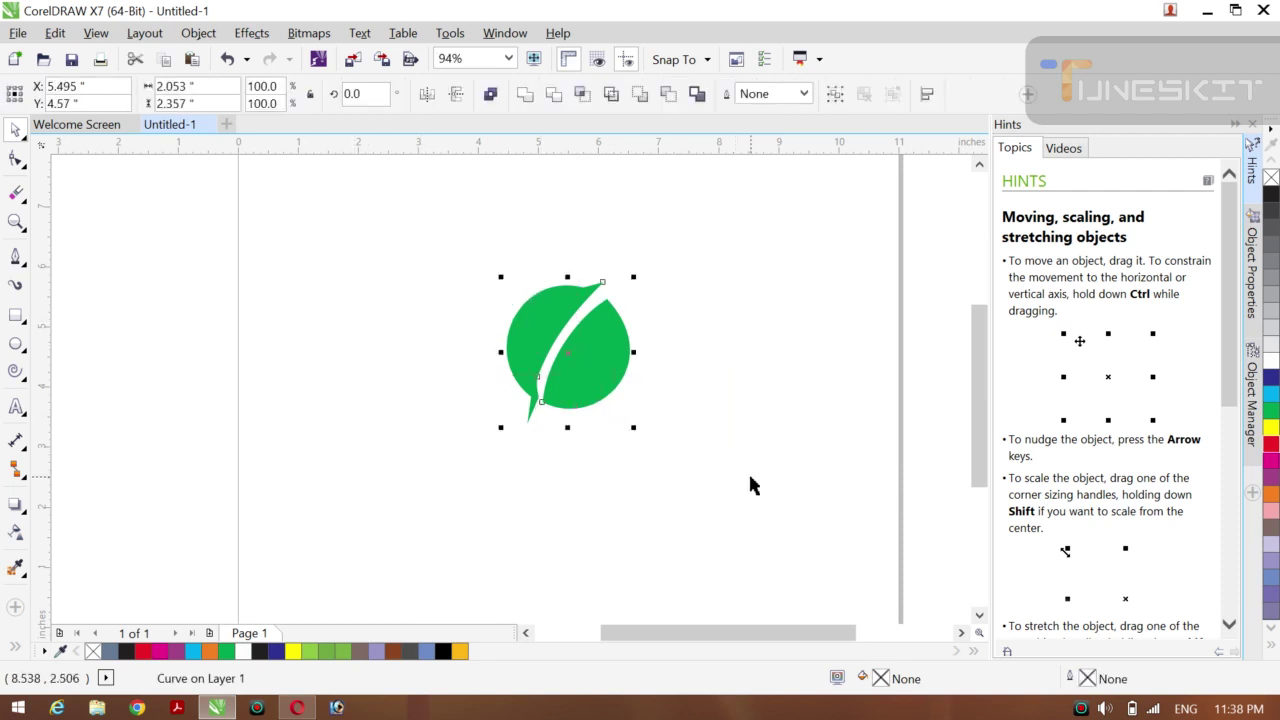
pyautogui.click(1271, 195)
pyautogui.click(755, 272)
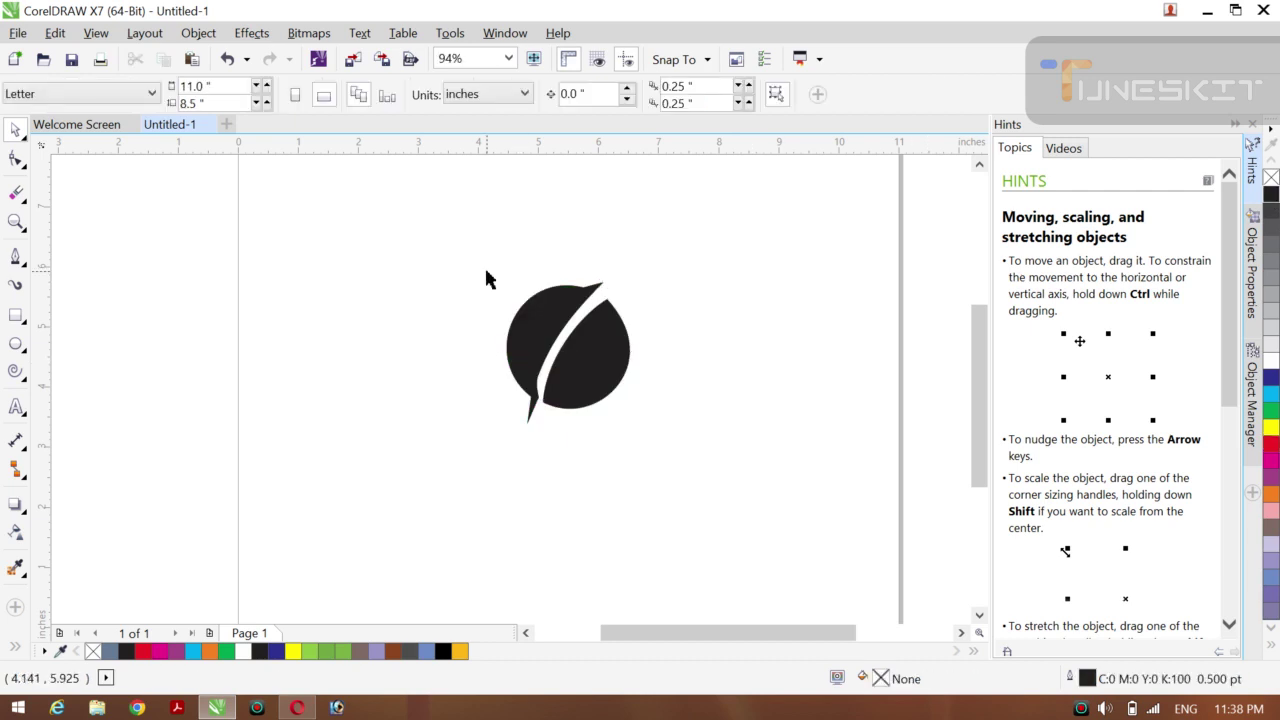
pyautogui.moveTo(442, 266); pyautogui.dragTo(748, 430)
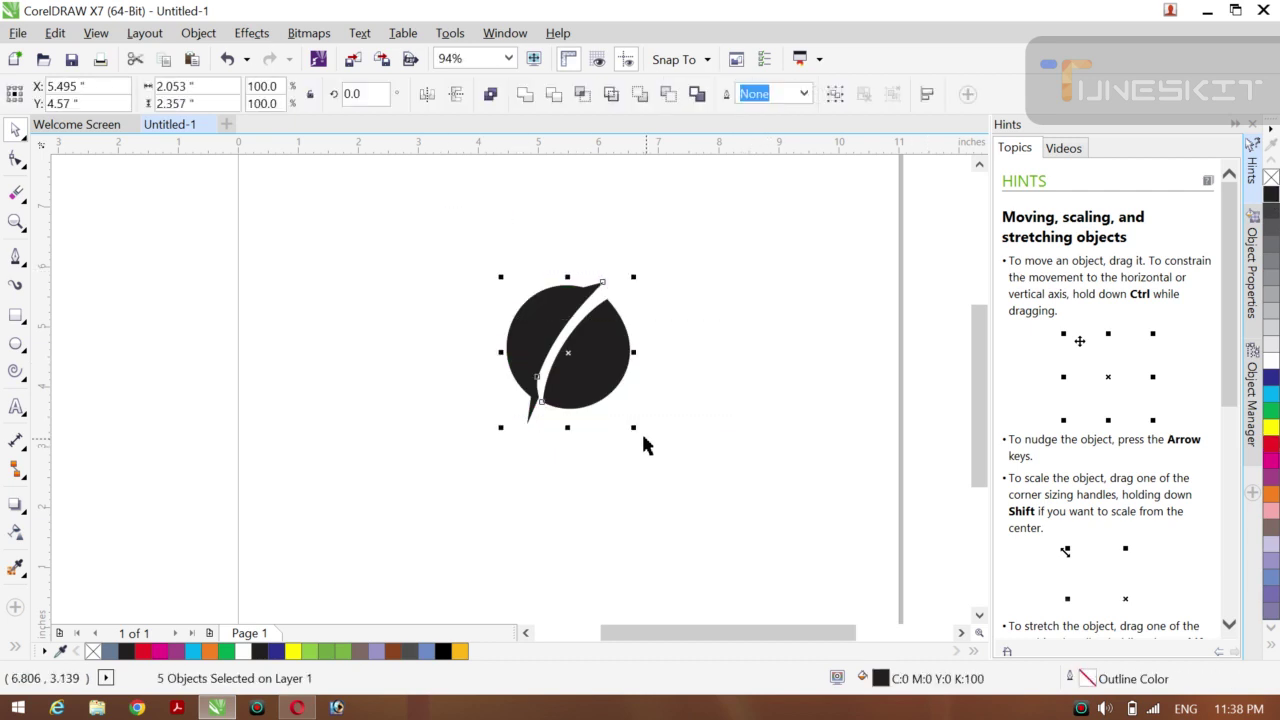
pyautogui.moveTo(634, 428); pyautogui.dragTo(752, 522)
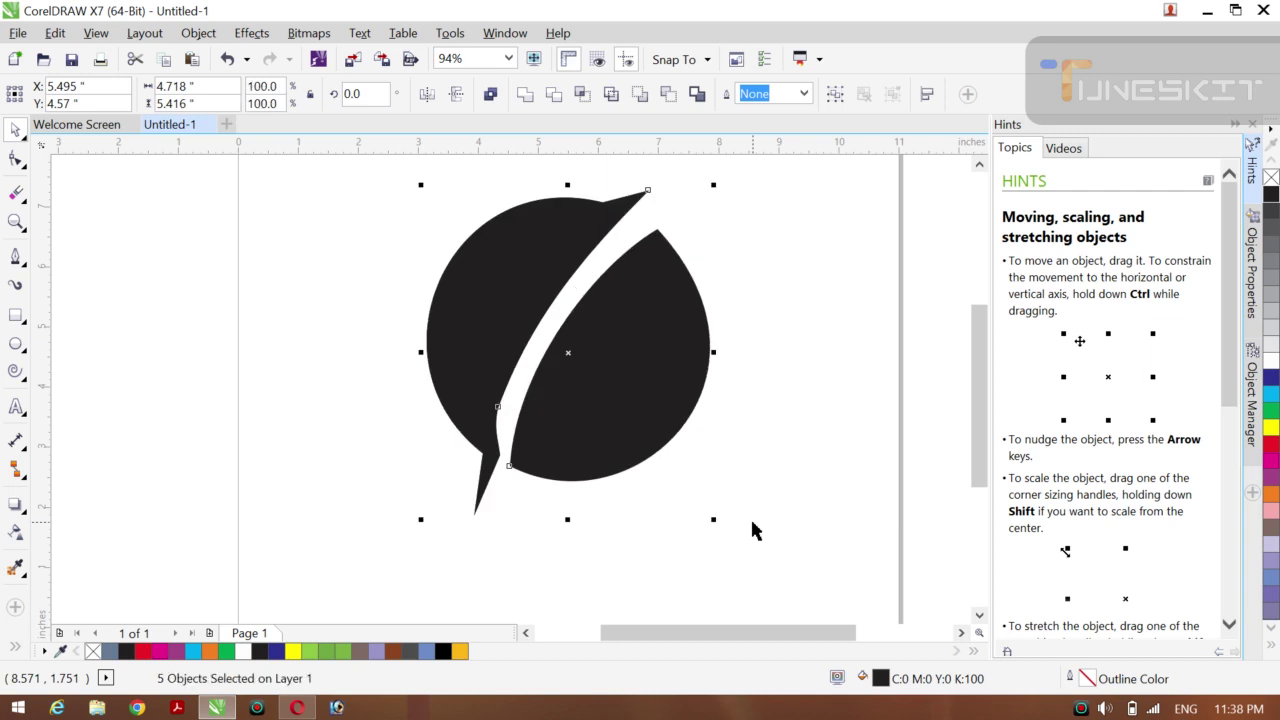
# - Group the emblem's objects and centre the group on the page
pyautogui.press('c')
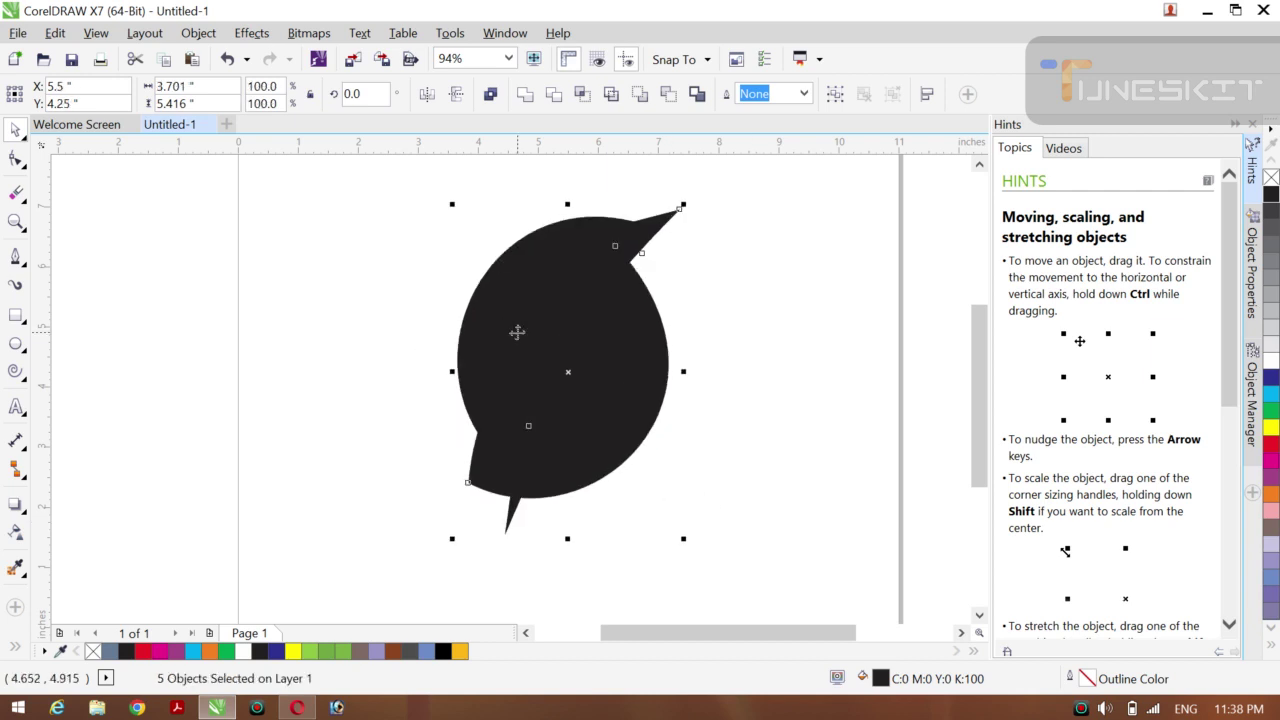
pyautogui.hotkey('ctrl', 'z')
pyautogui.hotkey('ctrl', 'g')
pyautogui.press('p')
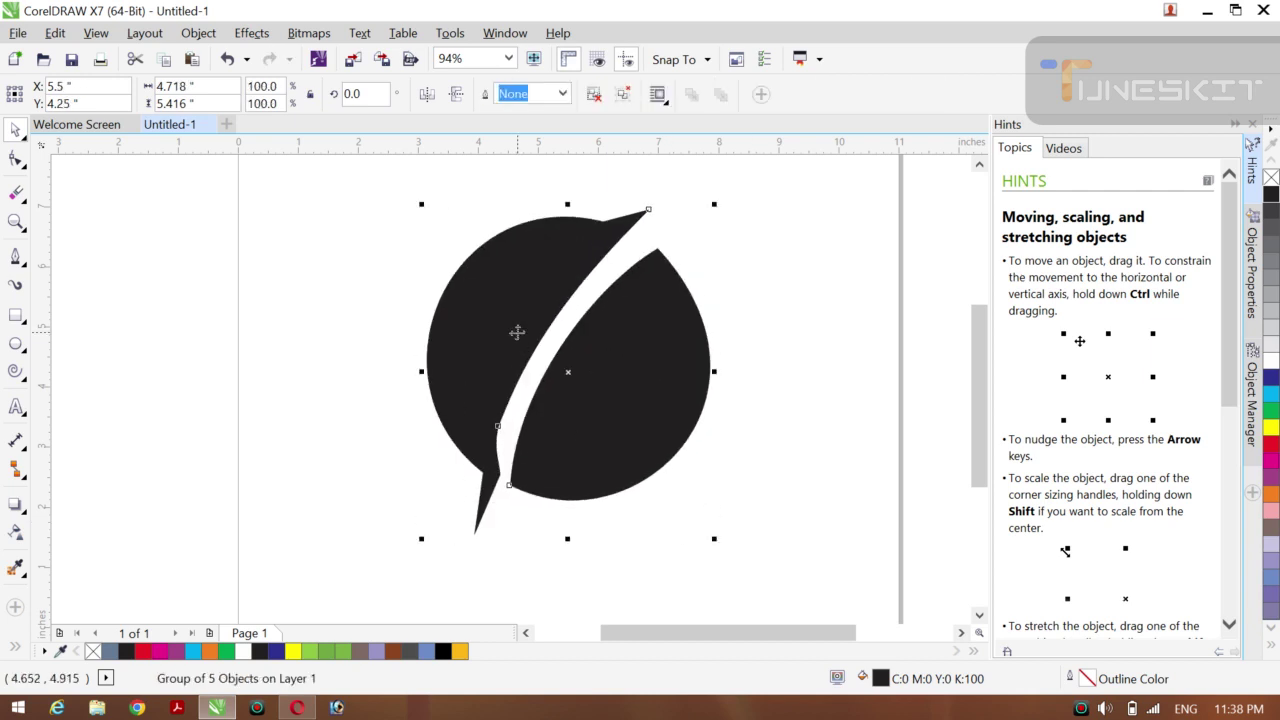
pyautogui.click(300, 264)
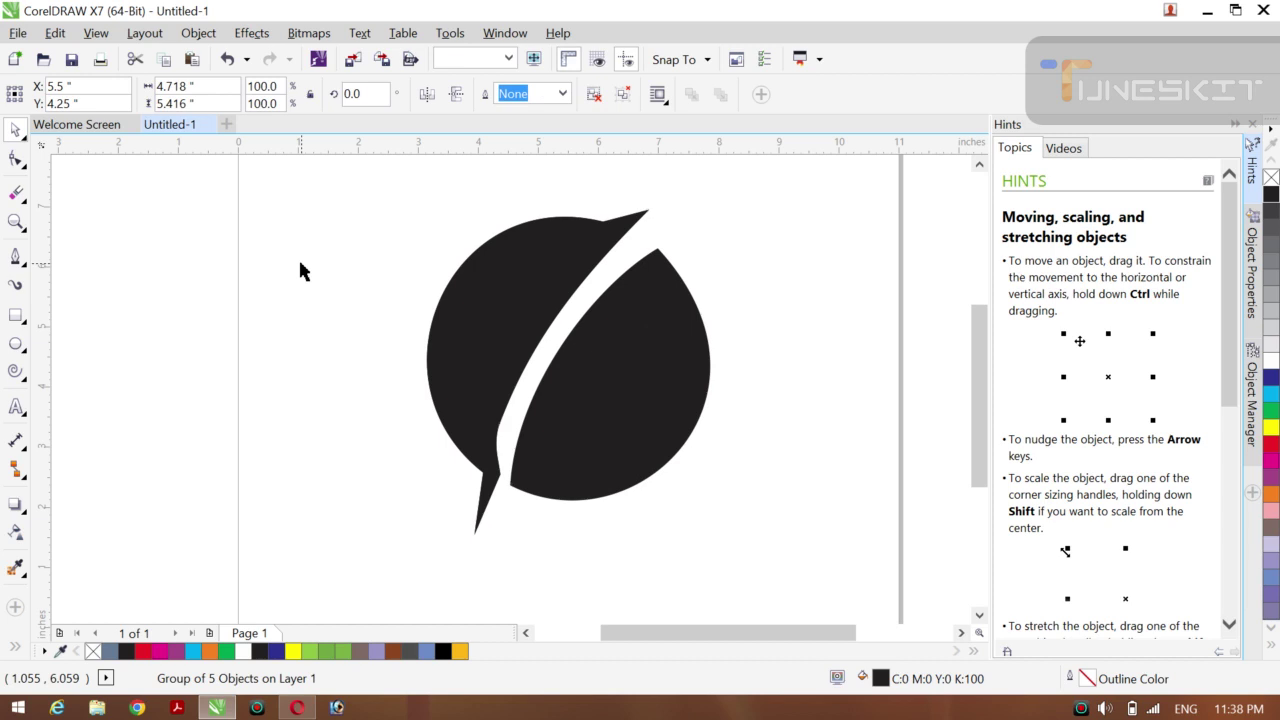
# - Add the artistic text "LOGO" in bold Arial beside the emblem and enlarge it to about 110 pt
pyautogui.click(15, 407)
pyautogui.click(225, 284)
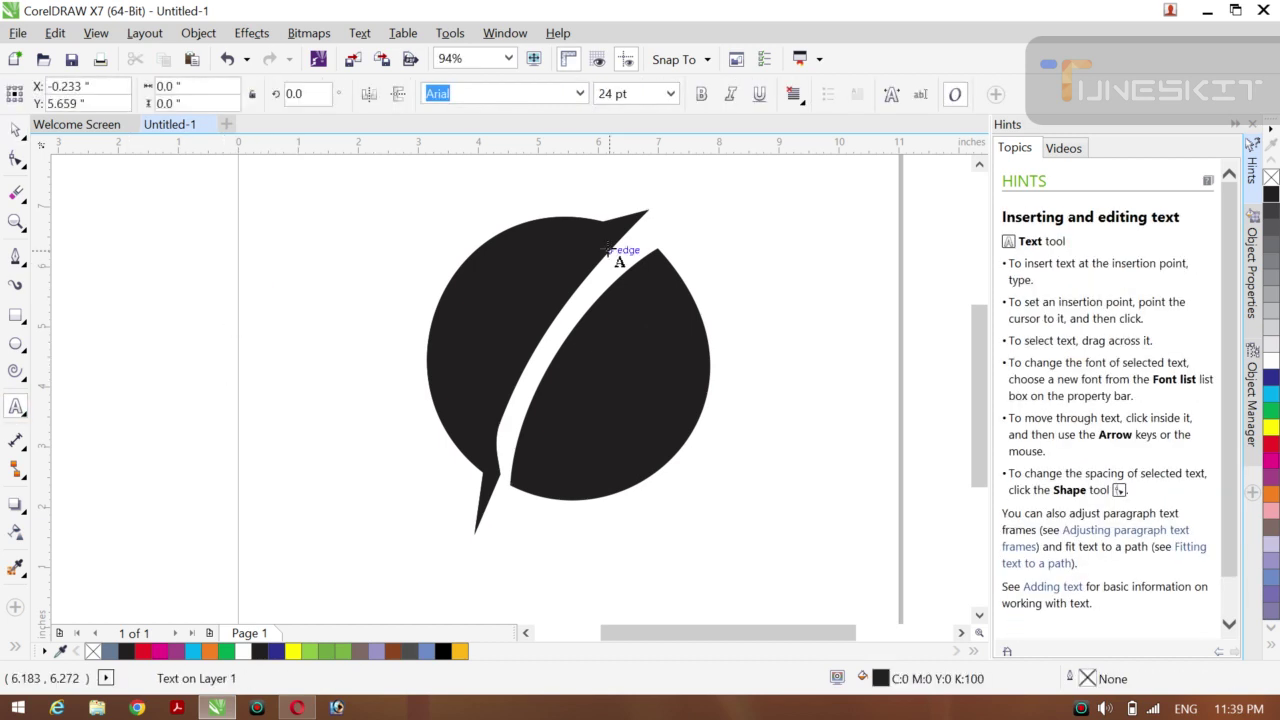
pyautogui.write('LOGO')
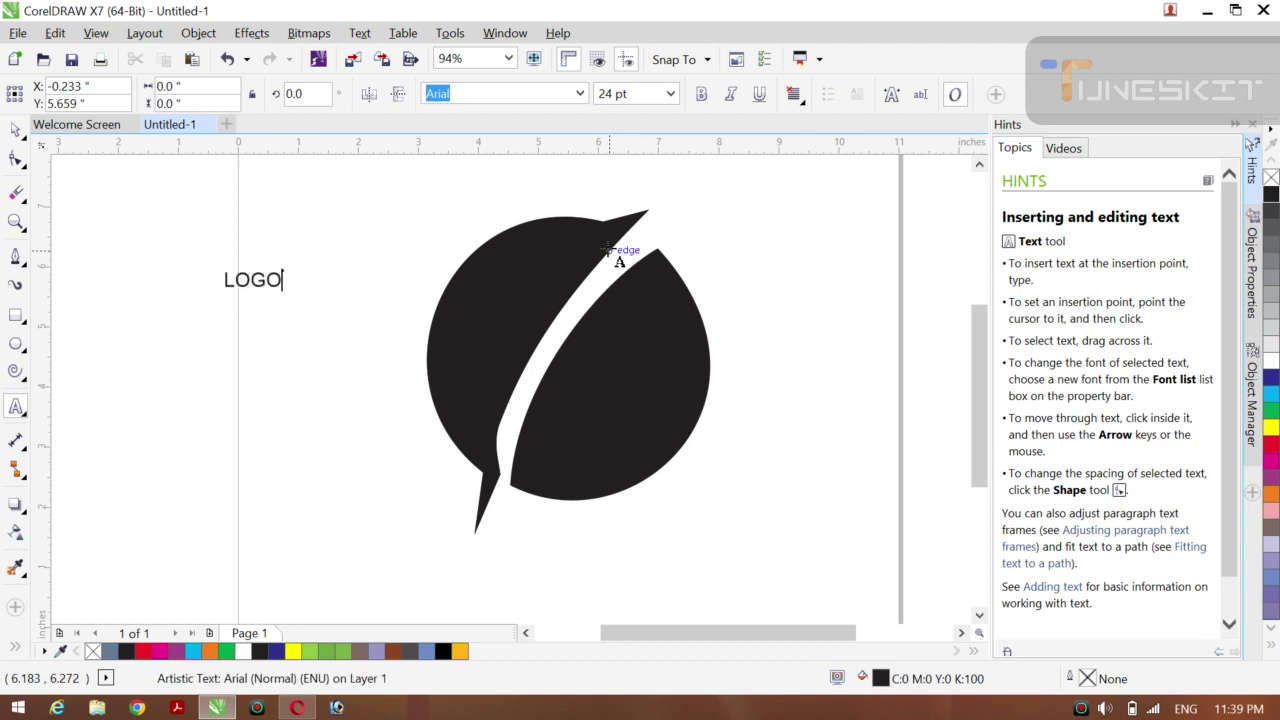
pyautogui.click(29, 143)
pyautogui.click(50, 127)
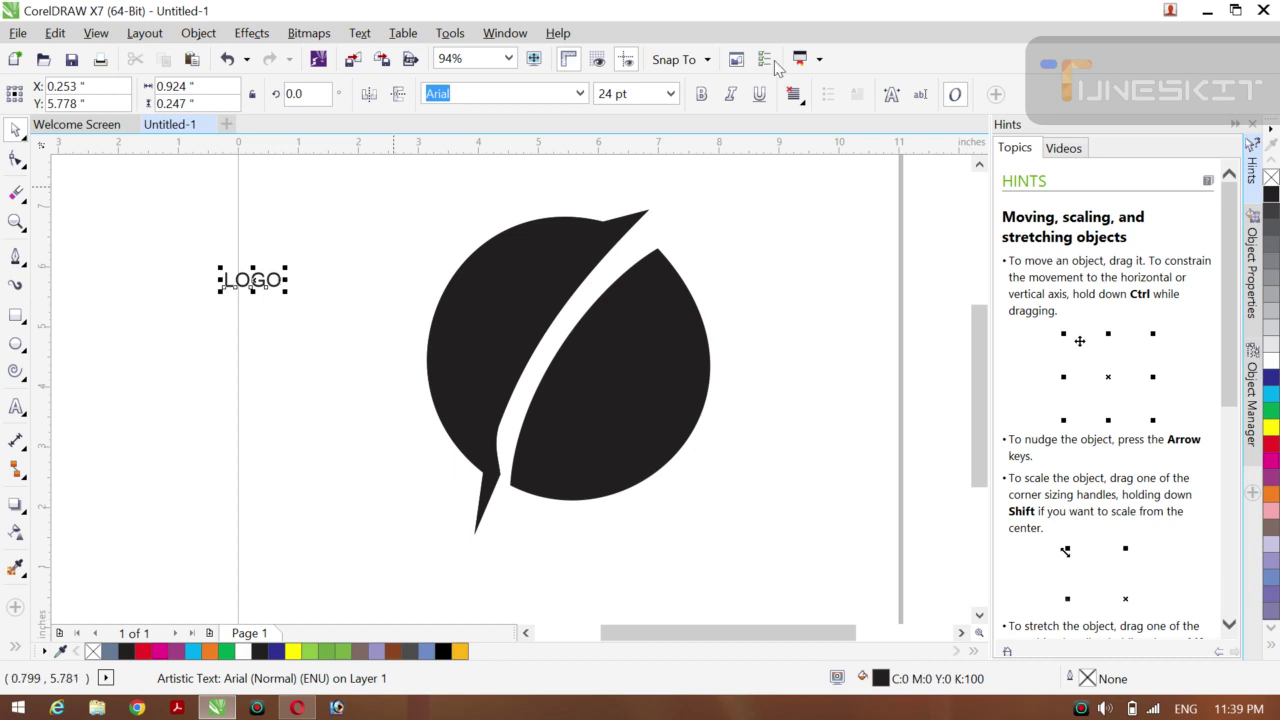
pyautogui.click(701, 93)
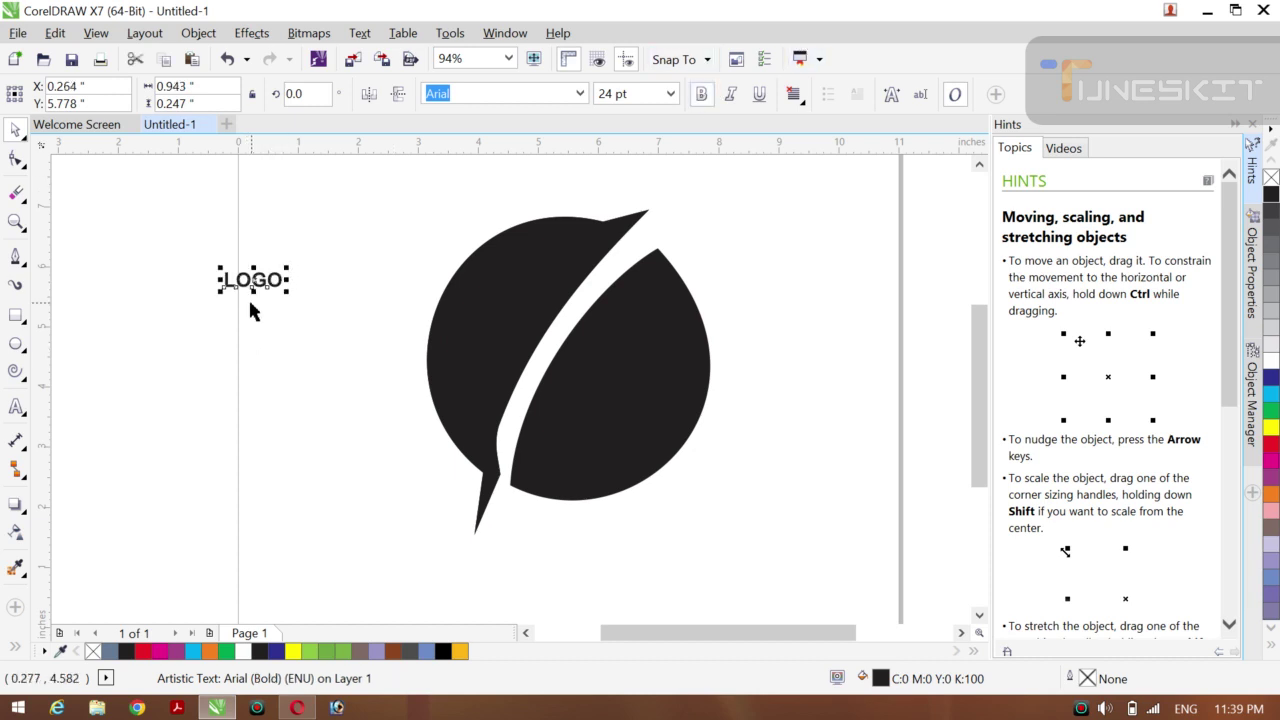
pyautogui.moveTo(287, 289); pyautogui.dragTo(405, 408)
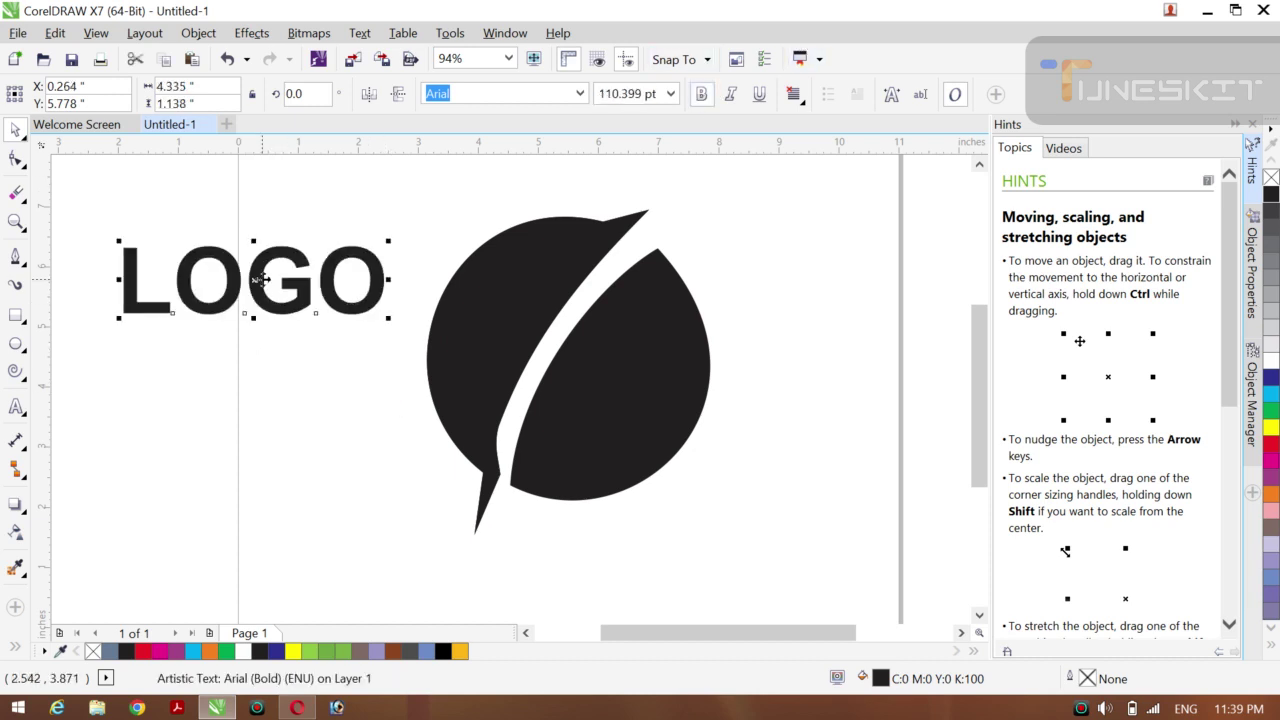
# - Move the LOGO text directly beneath the emblem, fill it with red, and leave it deselected
pyautogui.moveTo(202, 282); pyautogui.dragTo(542, 568)
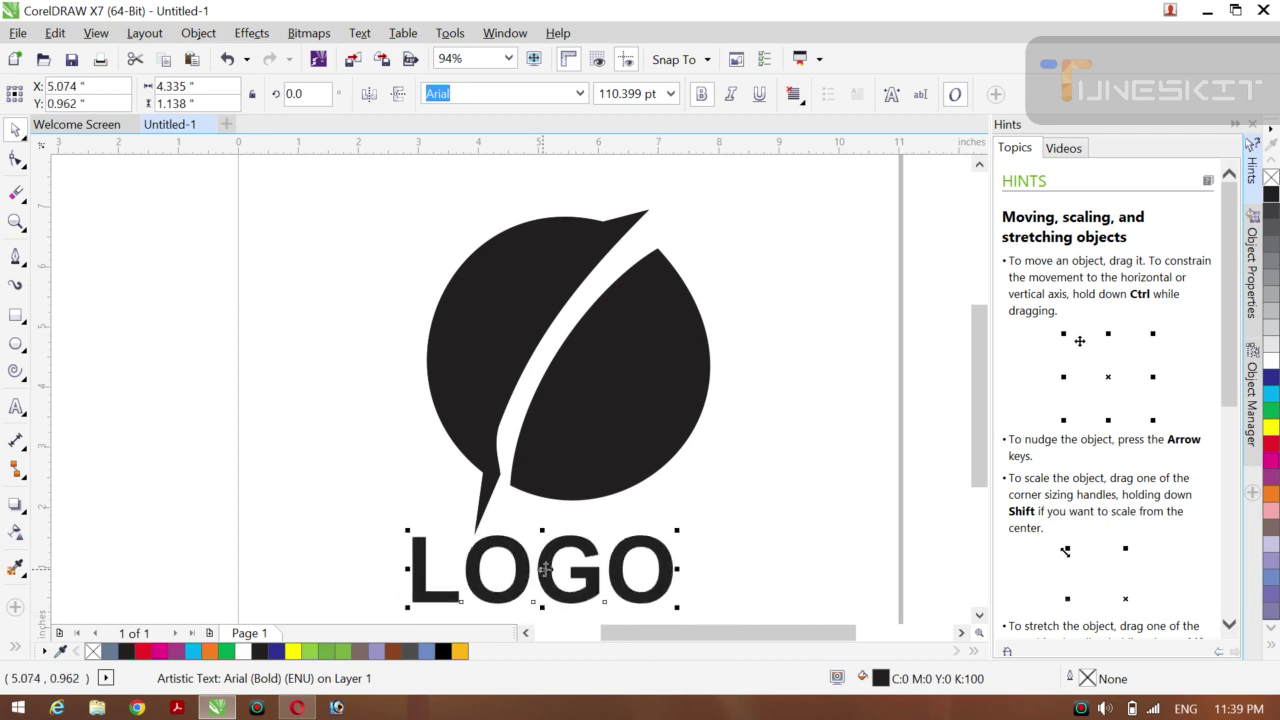
pyautogui.click(1271, 446)
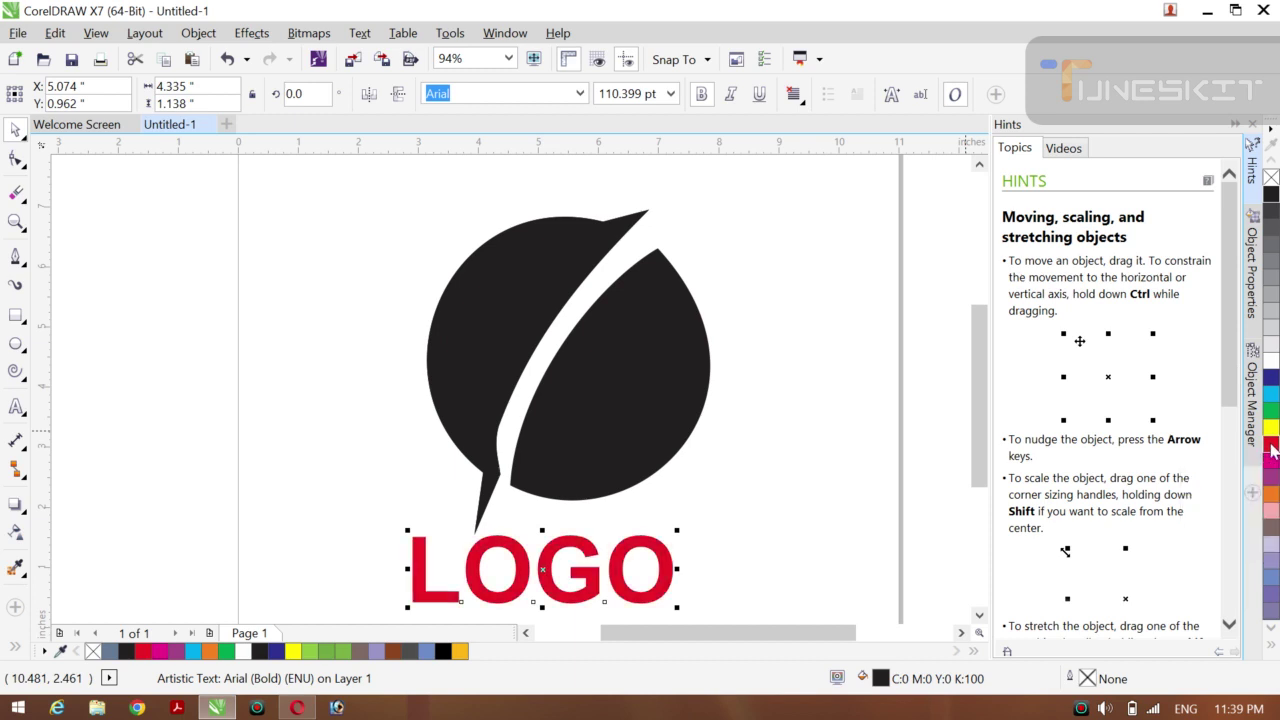
pyautogui.click(371, 430)
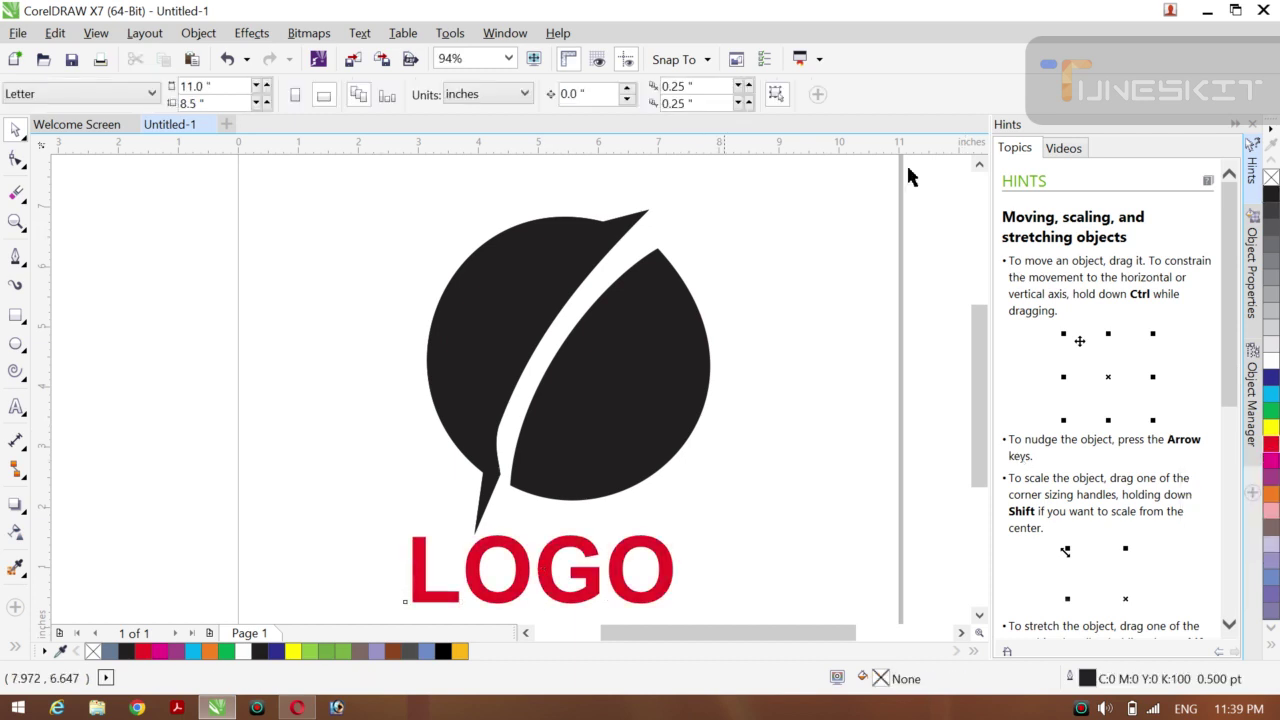
pyautogui.click(1207, 18)
pyautogui.click(1081, 708)
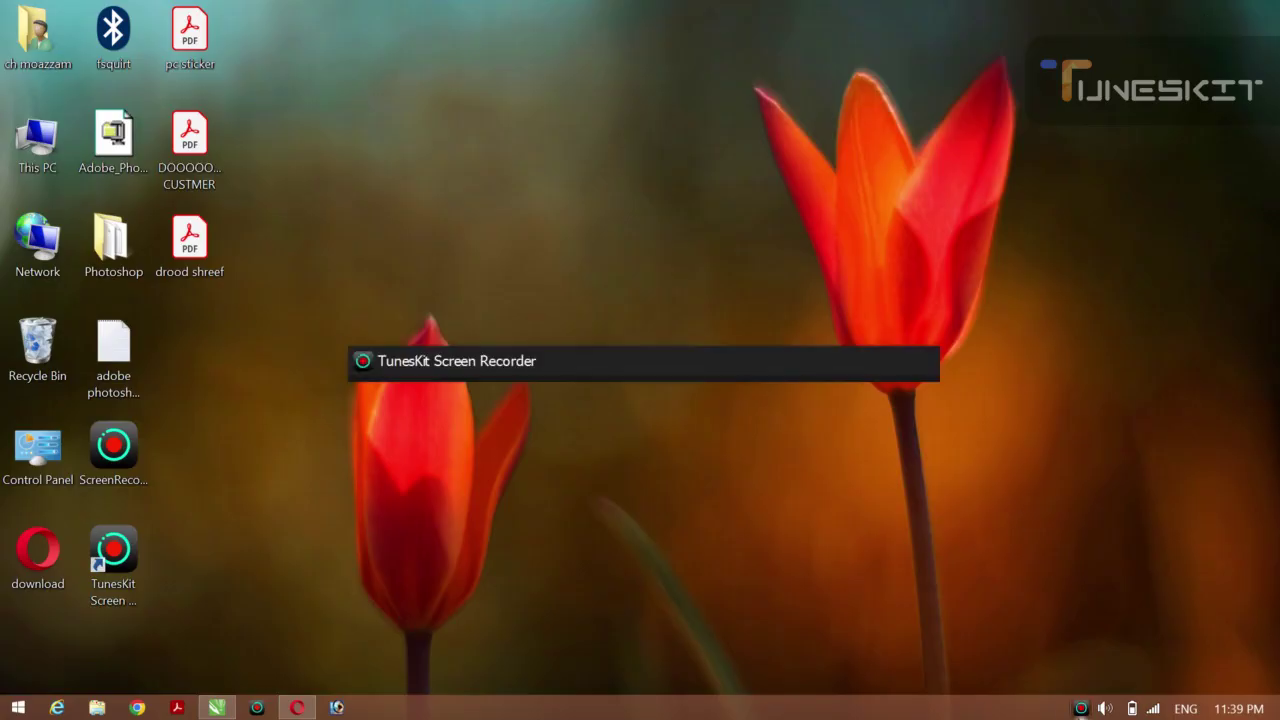